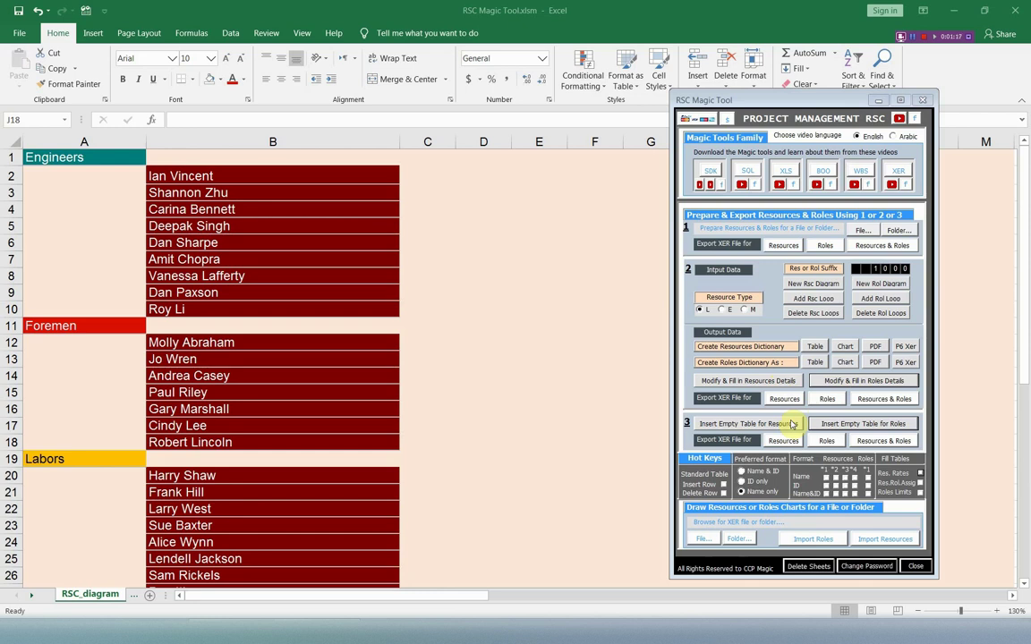
Insert an empty table for resources and one for roles, and bring up both new sheets, RSC_Table_Data_3 and ROL_Table_Data_3
{"action": "left_click", "coordinate": [759, 424]}
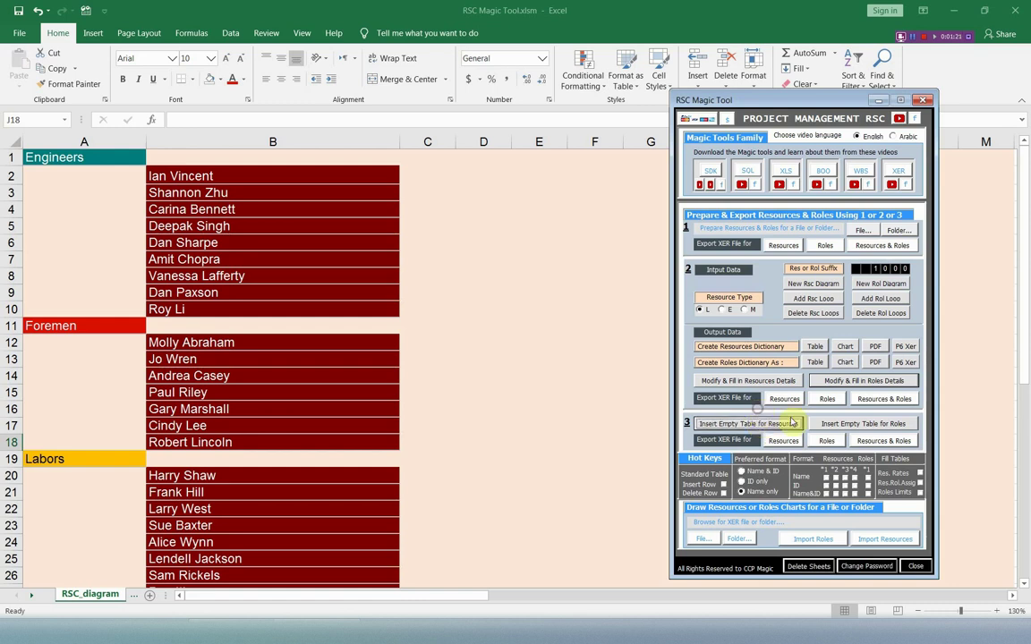
{"action": "left_click", "coordinate": [834, 426]}
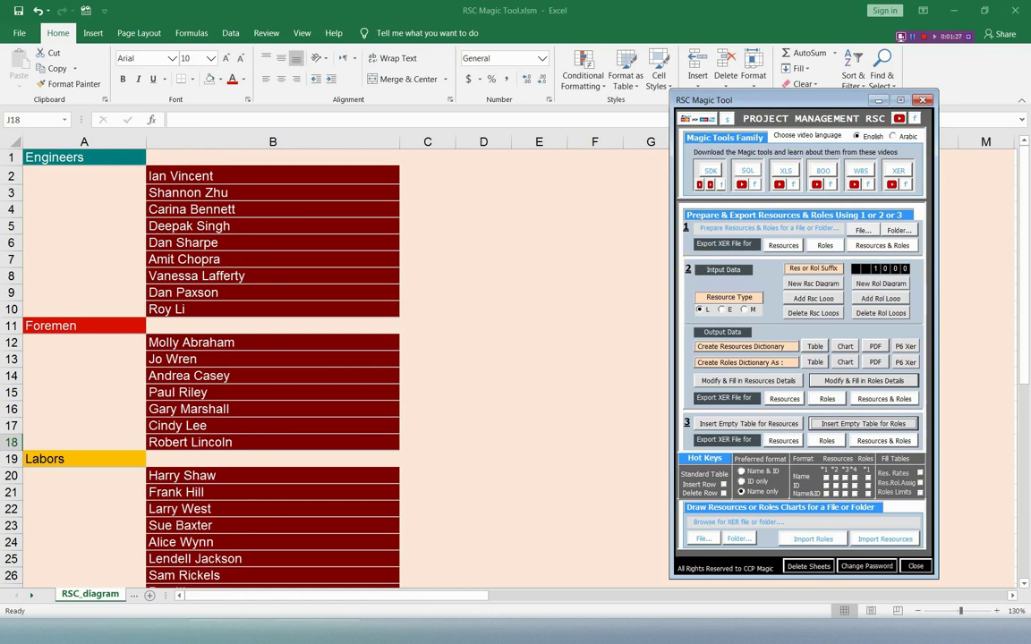
{"action": "left_click_drag", "start_coordinate": [165, 594], "coordinate": [353, 593]}
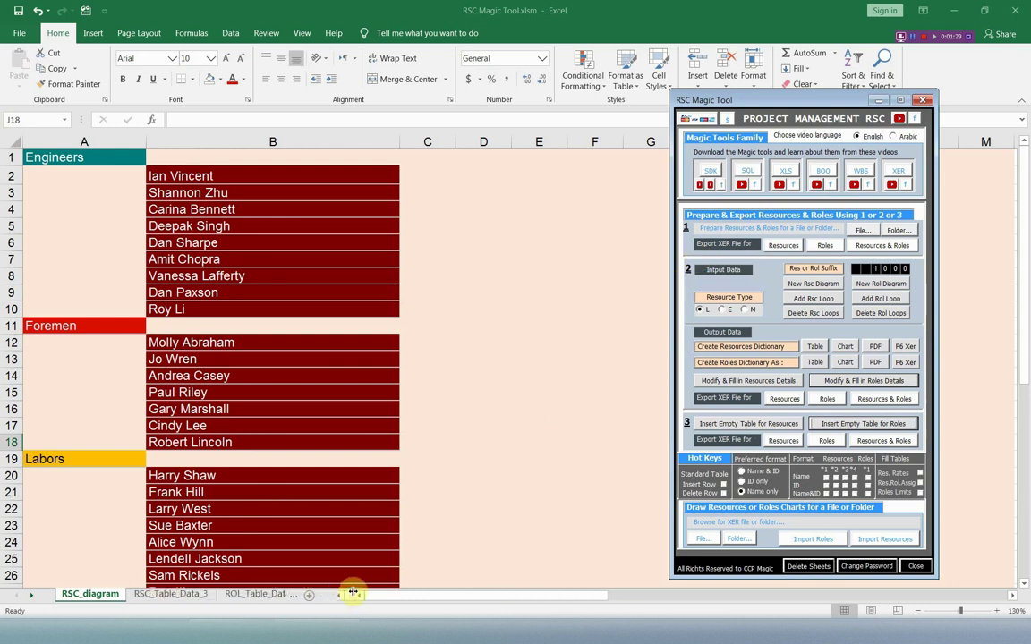
{"action": "left_click", "coordinate": [192, 595]}
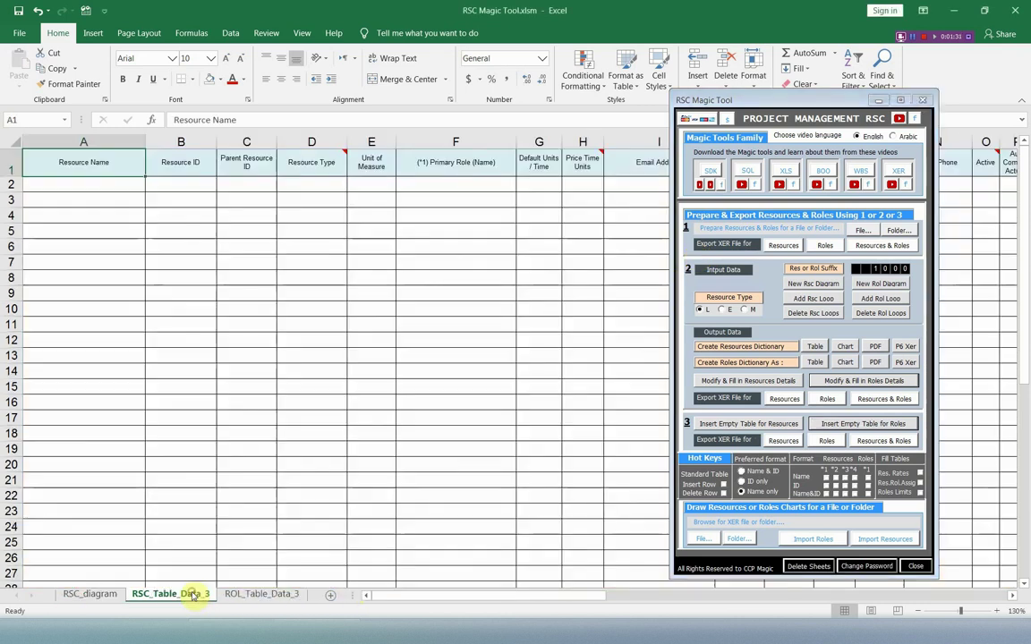
{"action": "left_click", "coordinate": [260, 594]}
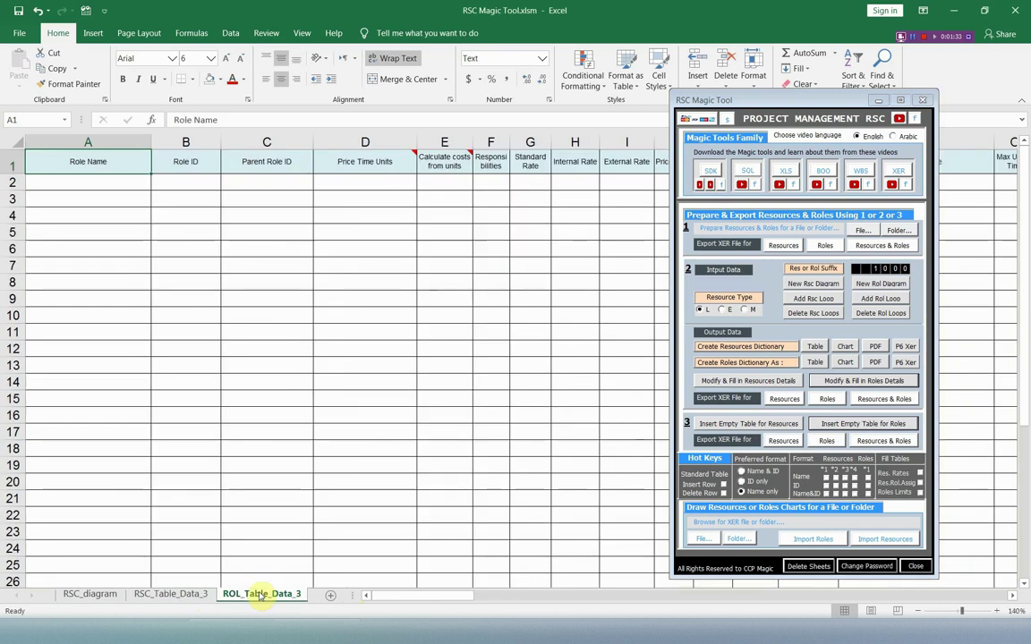
{"action": "left_click", "coordinate": [182, 594]}
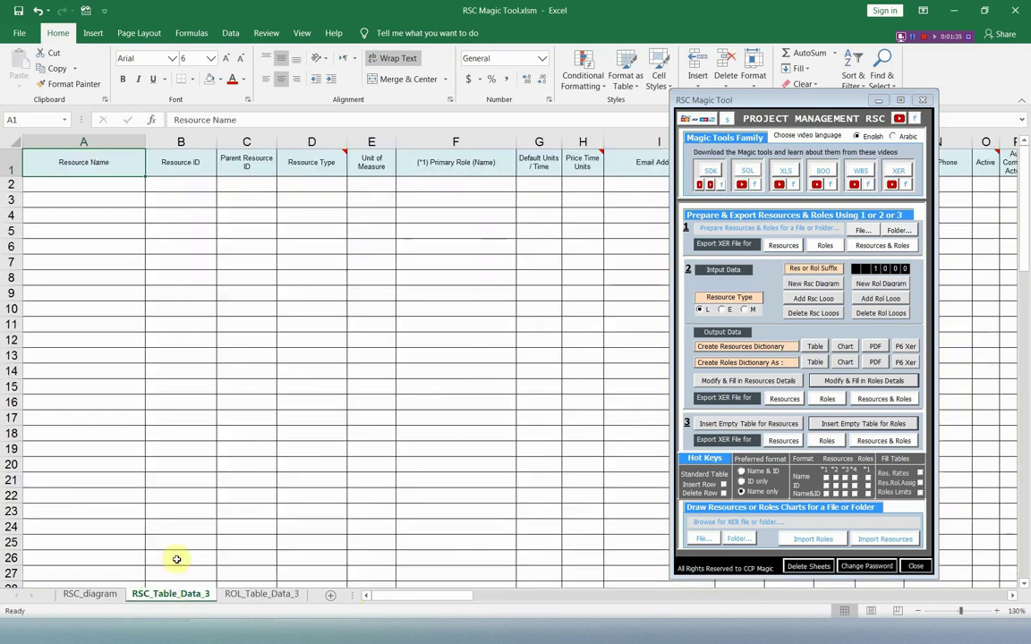
Minimize the RSC Magic Tool window and examine all column headers of the resources table and the roles table
{"action": "left_click", "coordinate": [877, 102]}
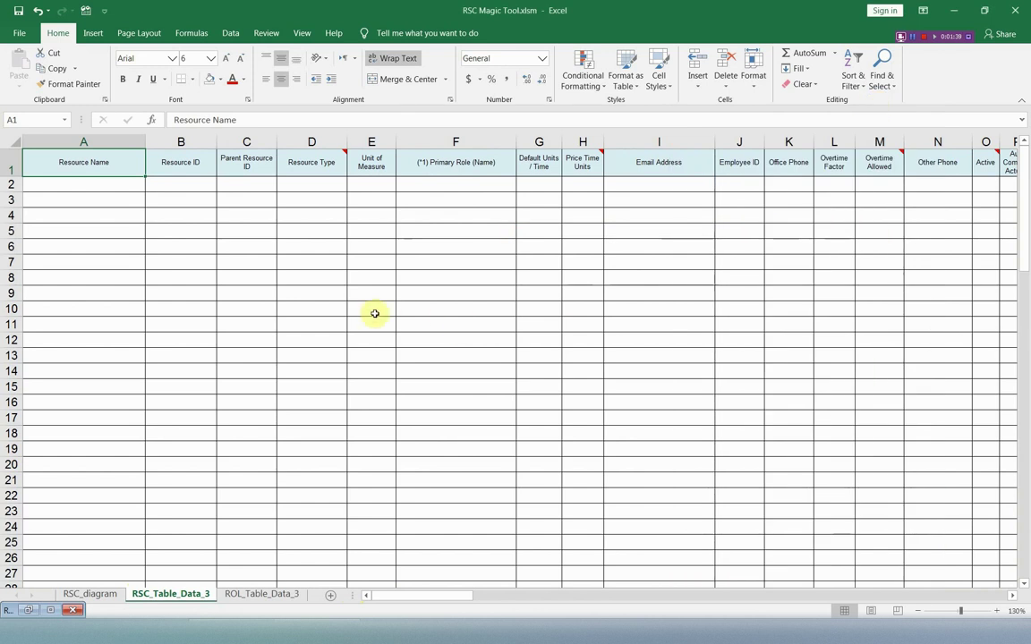
{"action": "left_click", "coordinate": [1012, 595]}
{"action": "left_click", "coordinate": [1012, 595]}
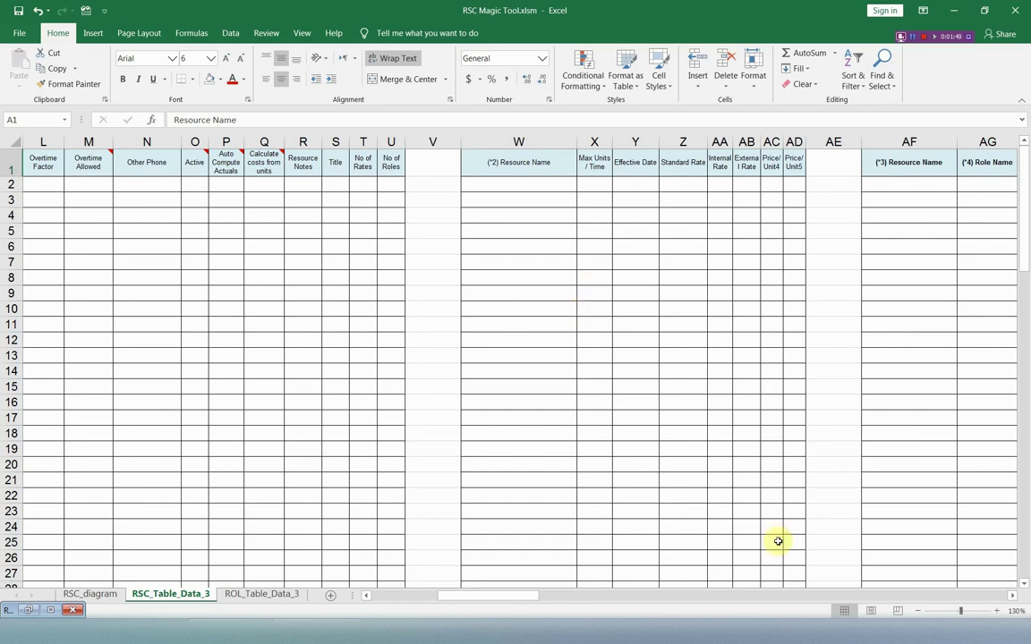
{"action": "left_click", "coordinate": [1012, 595]}
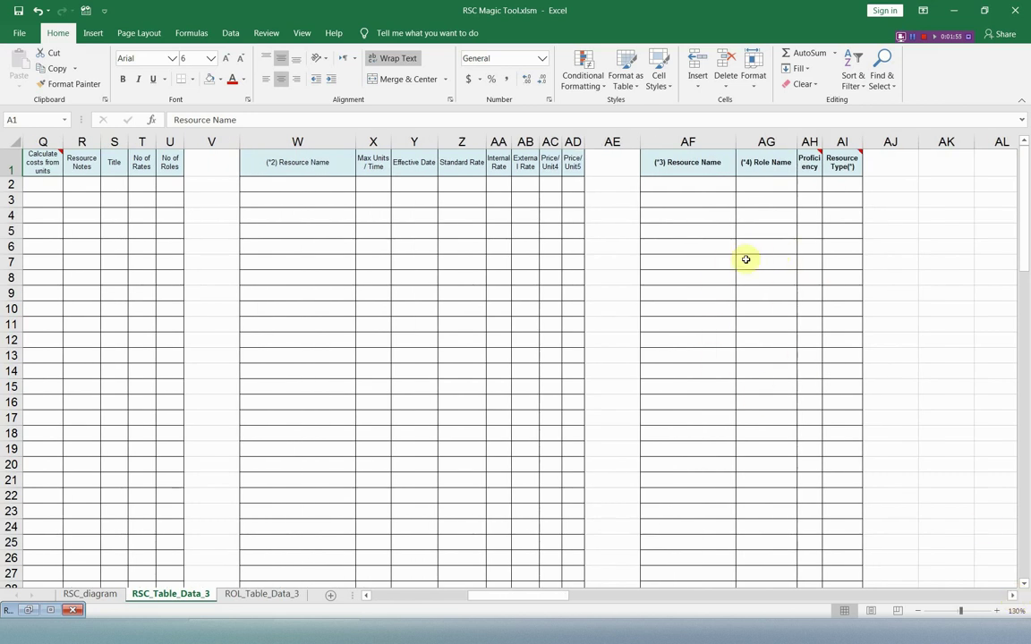
{"action": "left_click", "coordinate": [253, 595]}
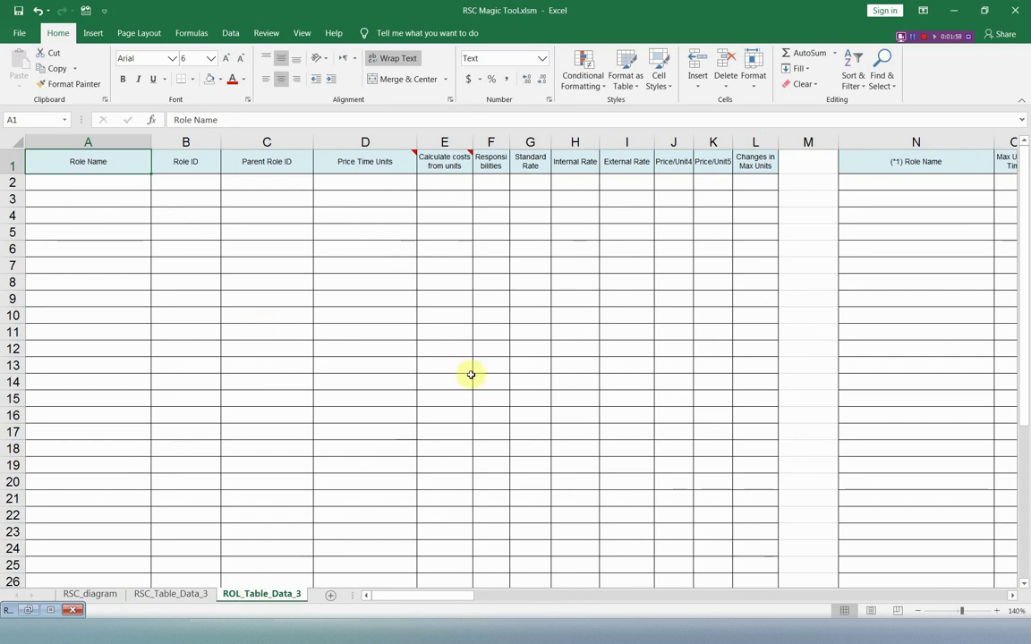
{"action": "left_click", "coordinate": [1012, 595]}
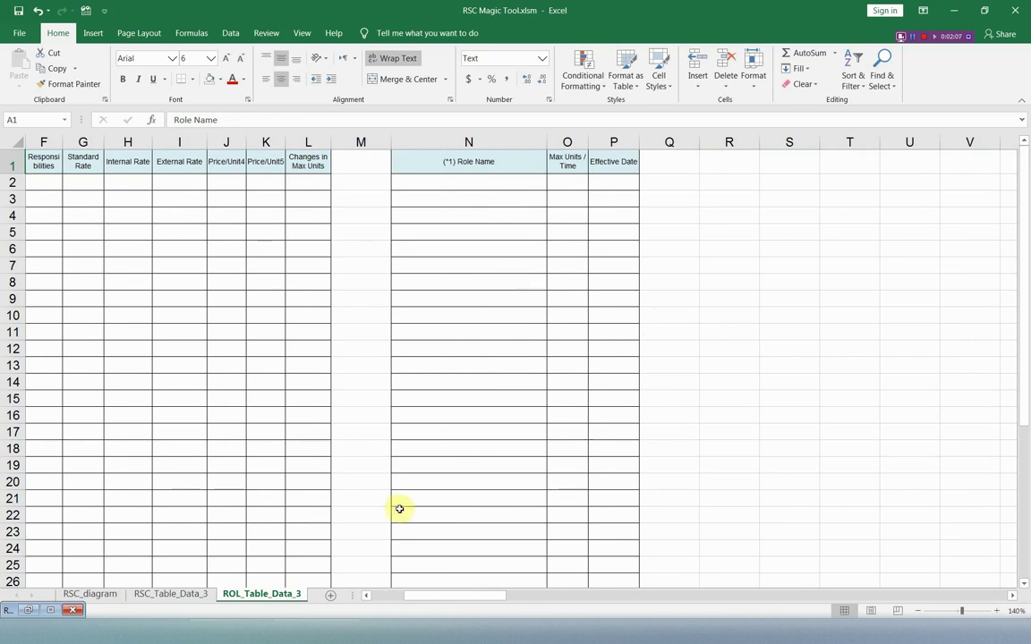
{"action": "left_click_drag", "start_coordinate": [448, 595], "coordinate": [391, 594]}
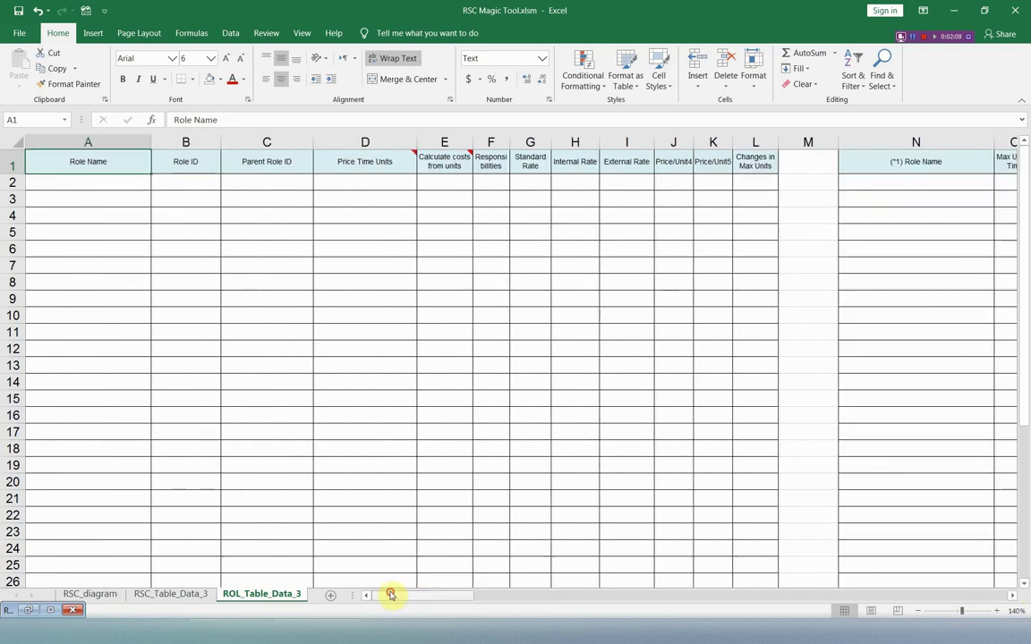
Paste the color-coded list of resource names into the Resource Name column of RSC_Table_Data_3, starting at A2
{"action": "left_click", "coordinate": [196, 593]}
{"action": "left_click_drag", "start_coordinate": [509, 596], "coordinate": [392, 598]}
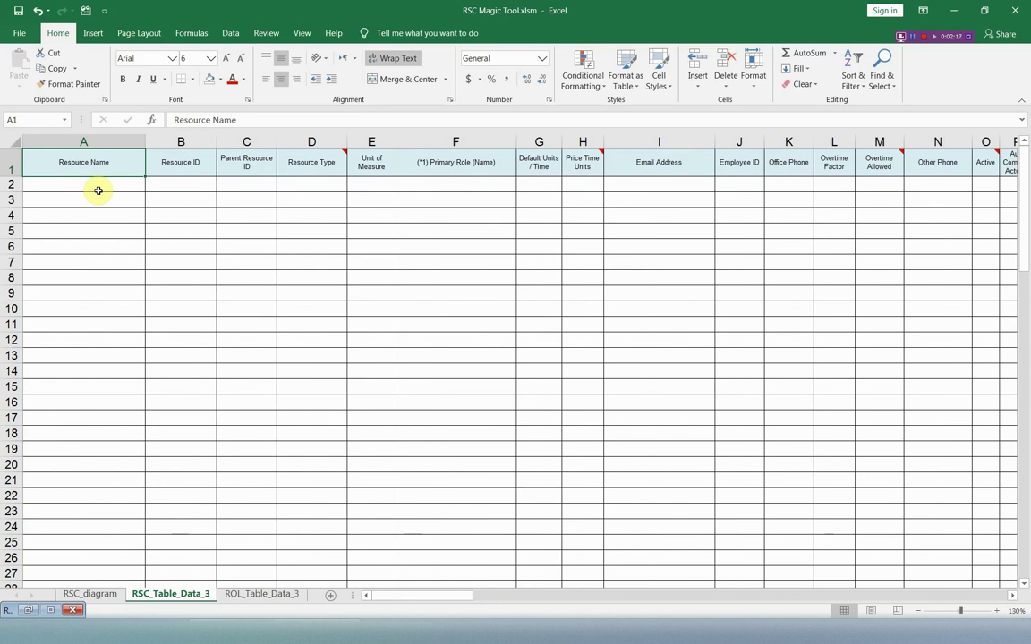
{"action": "left_click", "coordinate": [99, 185]}
{"action": "key", "text": "ctrl+v"}
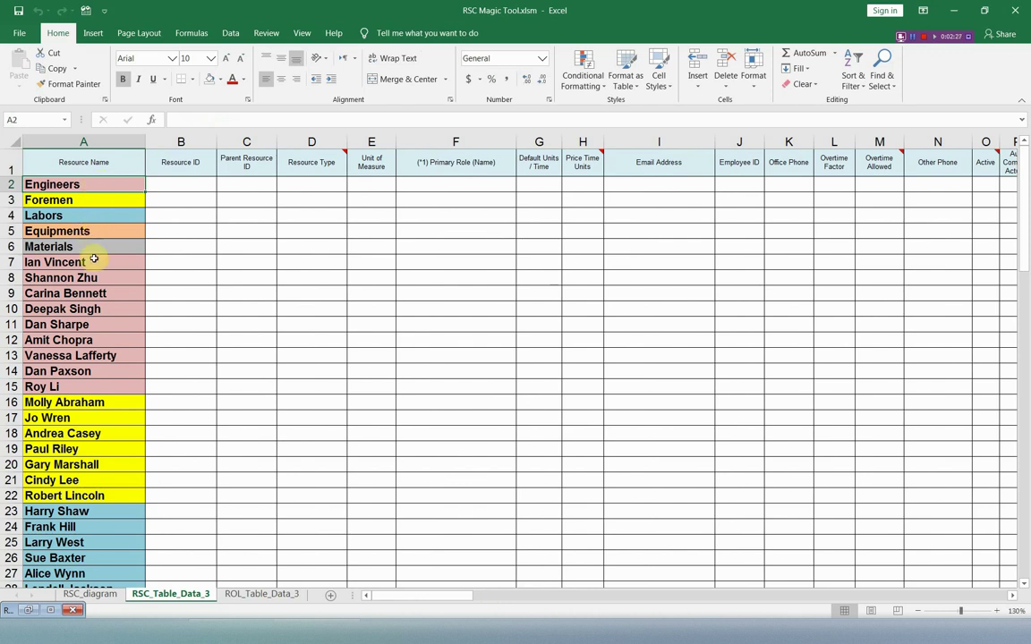
Examine the color-coded groups of names in the Resource Name column, covering foremen, labors, equipments and materials
{"action": "left_click_drag", "start_coordinate": [103, 263], "coordinate": [104, 497]}
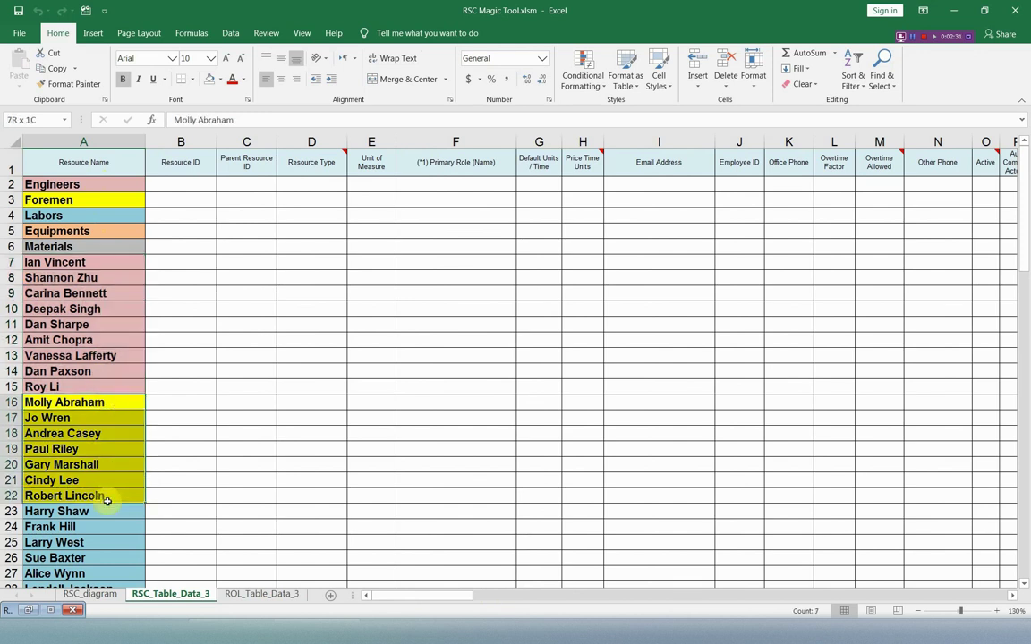
{"action": "scroll", "coordinate": [108, 383], "scroll_direction": "down", "scroll_amount": 4}
{"action": "left_click_drag", "start_coordinate": [108, 315], "coordinate": [108, 469]}
{"action": "scroll", "coordinate": [113, 421], "scroll_direction": "down", "scroll_amount": 3}
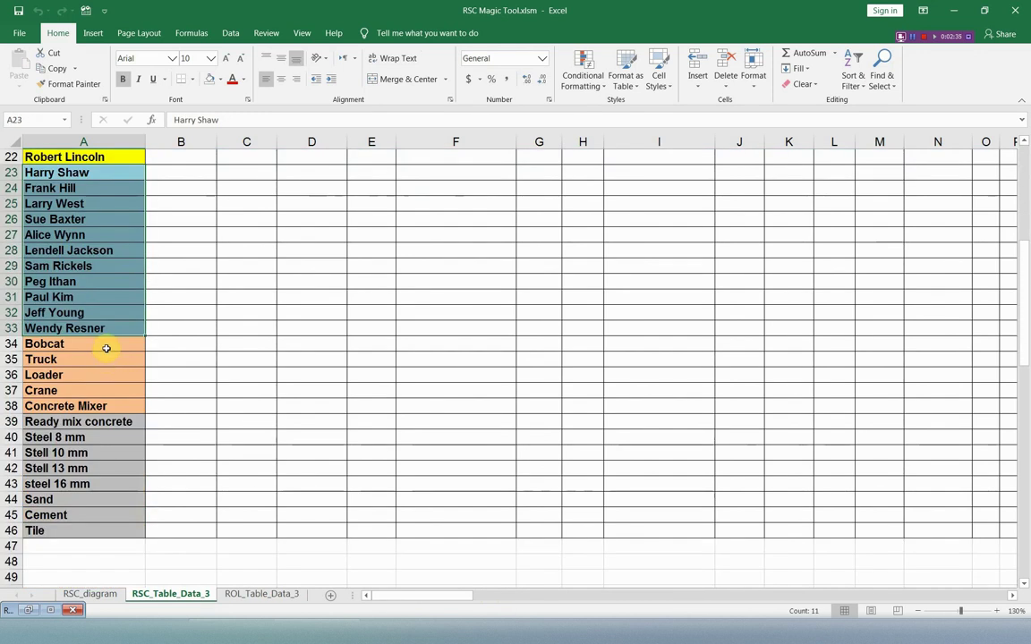
{"action": "left_click_drag", "start_coordinate": [105, 347], "coordinate": [106, 405]}
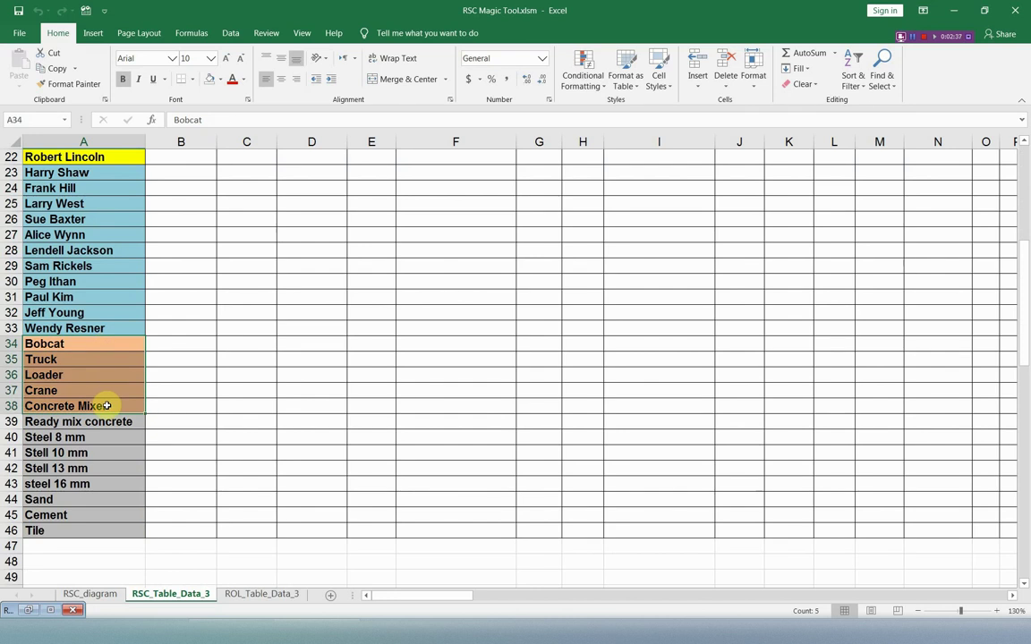
{"action": "scroll", "coordinate": [107, 405], "scroll_direction": "down", "scroll_amount": 2}
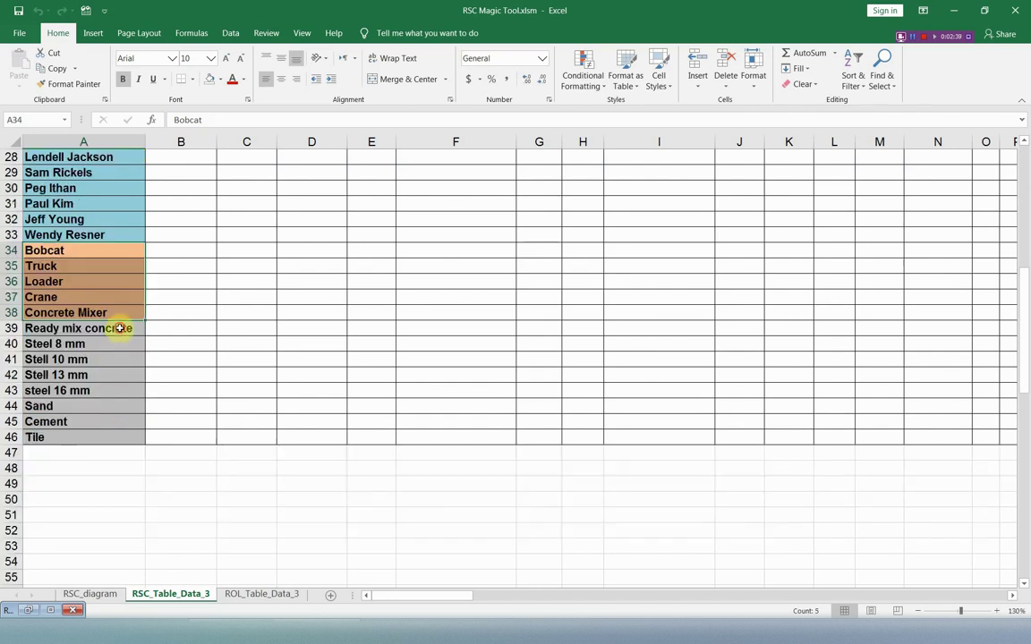
{"action": "left_click_drag", "start_coordinate": [119, 328], "coordinate": [106, 439]}
{"action": "scroll", "coordinate": [148, 344], "scroll_direction": "up", "scroll_amount": 1}
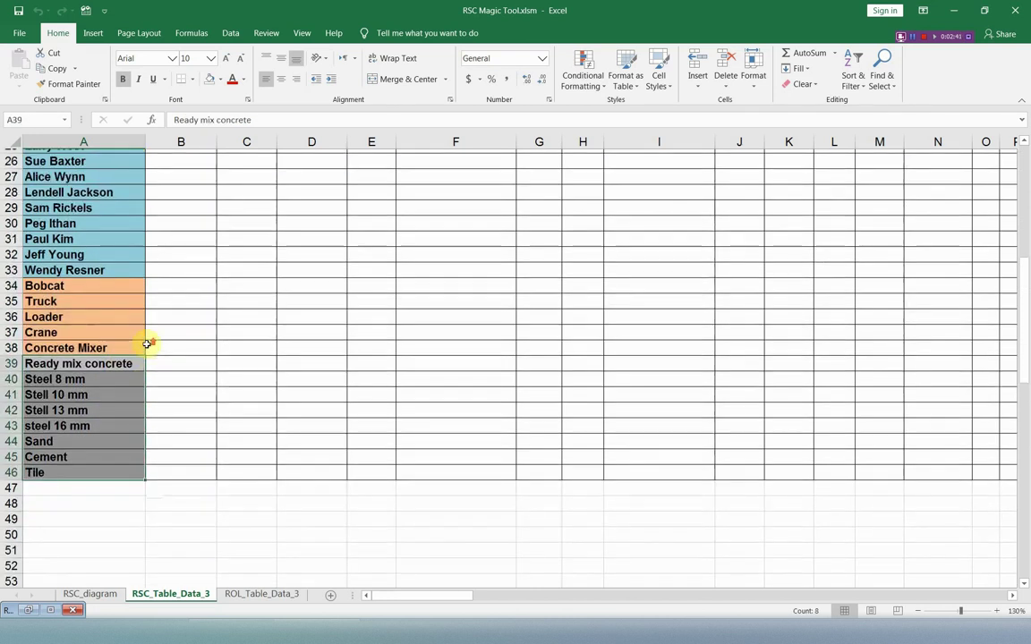
{"action": "scroll", "coordinate": [148, 344], "scroll_direction": "up", "scroll_amount": 8}
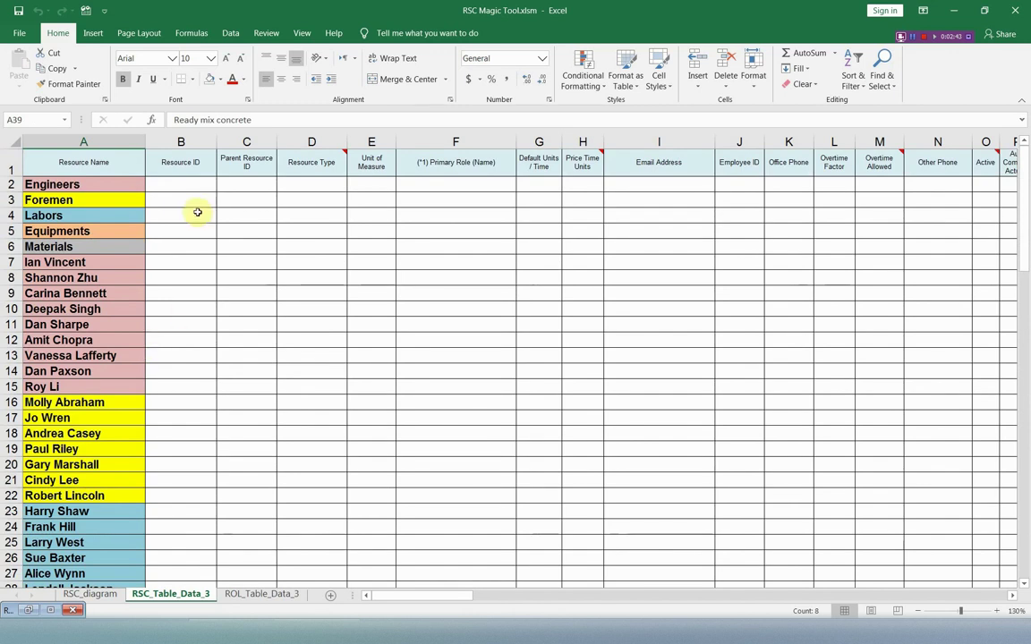
Fill the Resource ID column from B2 with IDs starting at RL1000, and the Parent Resource ID column from C2, leaving the five top-level groups blank
{"action": "left_click", "coordinate": [183, 183]}
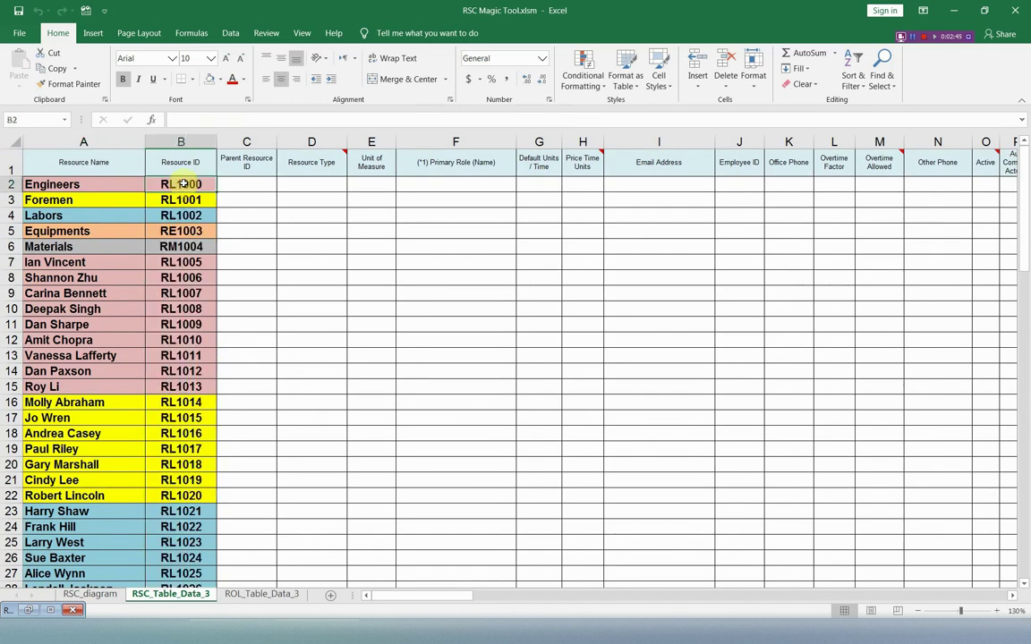
{"action": "left_click_drag", "start_coordinate": [182, 183], "coordinate": [183, 242]}
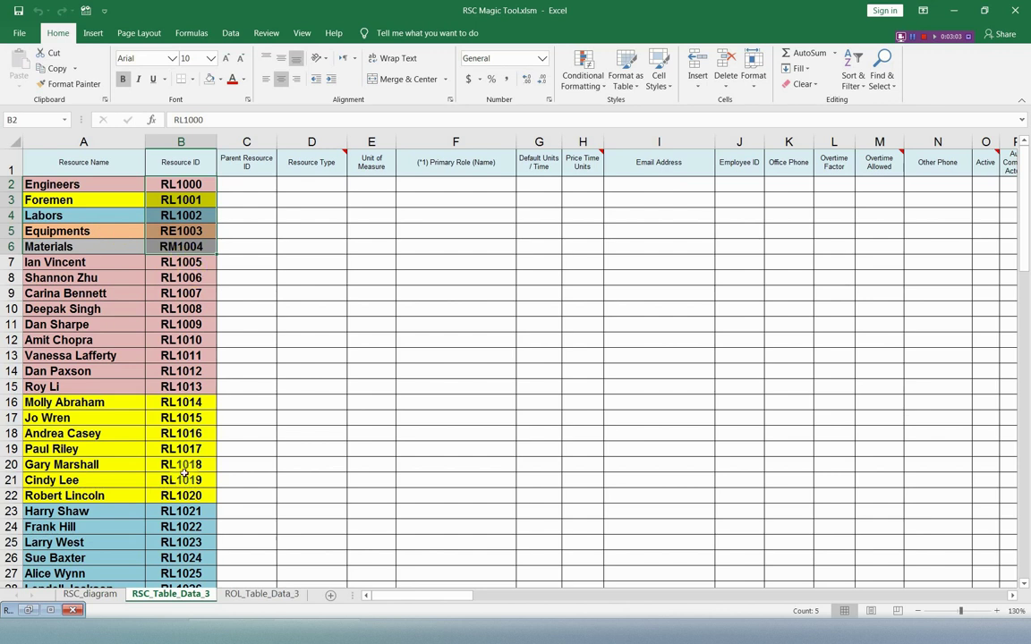
{"action": "left_click", "coordinate": [253, 183]}
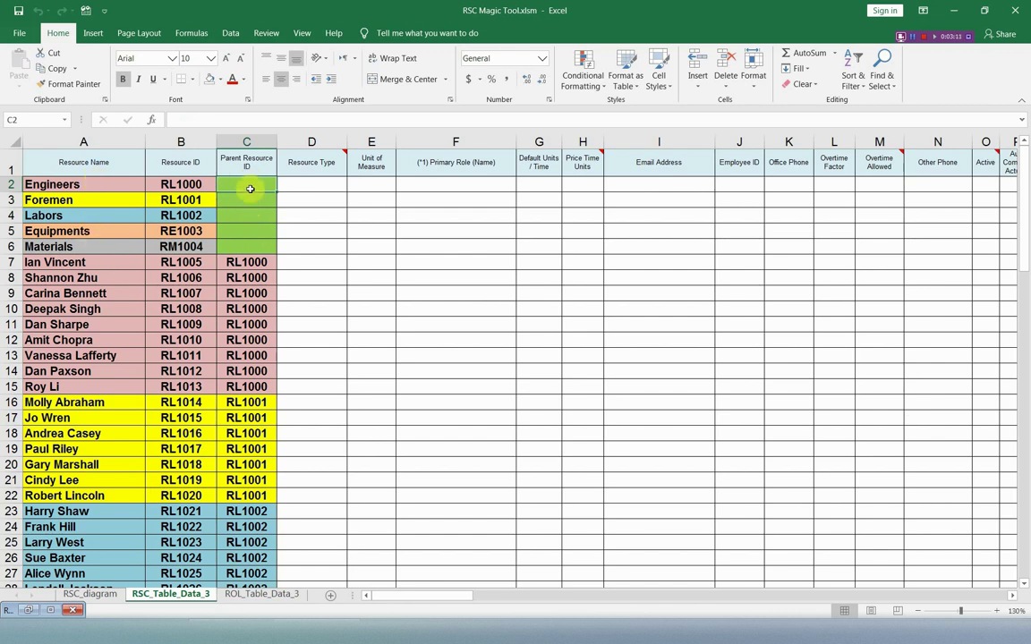
Compare each group's Parent Resource ID entries with the Resource IDs of the top-level groups in rows 2 to 6
{"action": "left_click", "coordinate": [241, 261]}
{"action": "left_click_drag", "start_coordinate": [241, 262], "coordinate": [224, 386]}
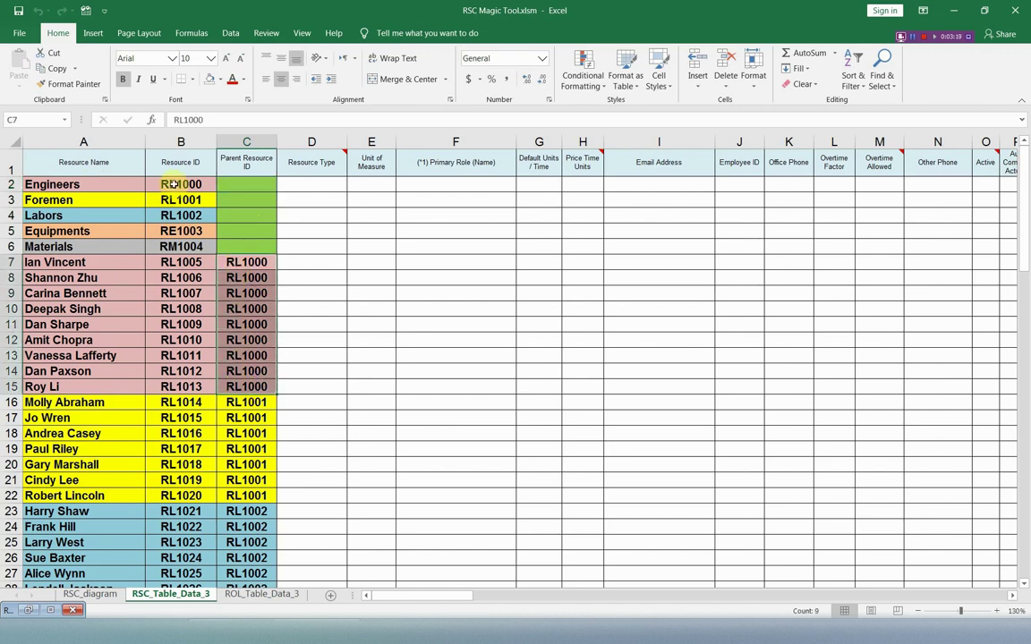
{"action": "left_click", "coordinate": [173, 183]}
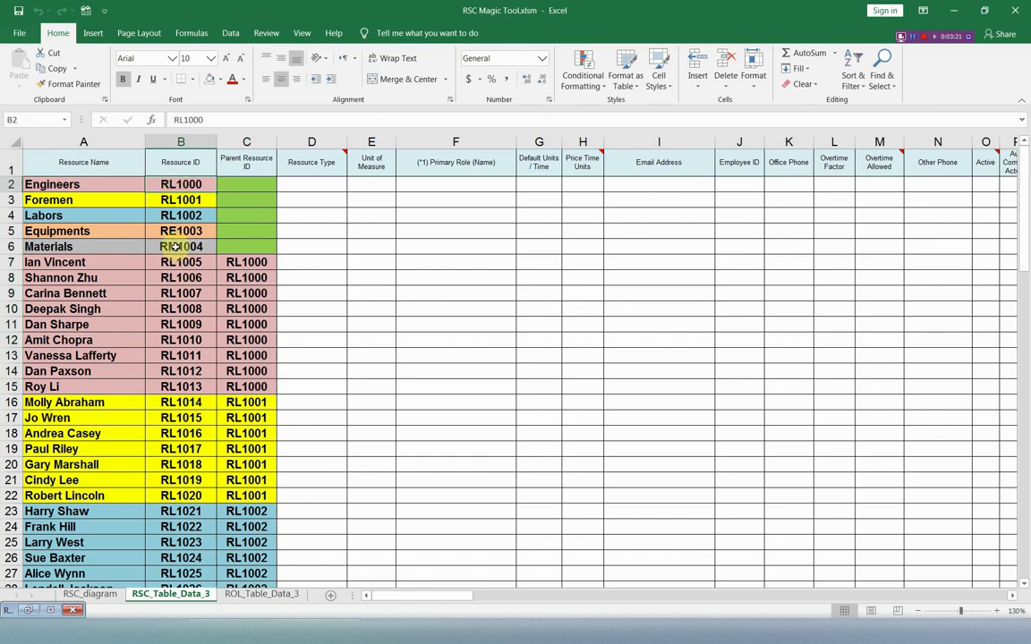
{"action": "left_click", "coordinate": [254, 403]}
{"action": "left_click_drag", "start_coordinate": [254, 403], "coordinate": [248, 494]}
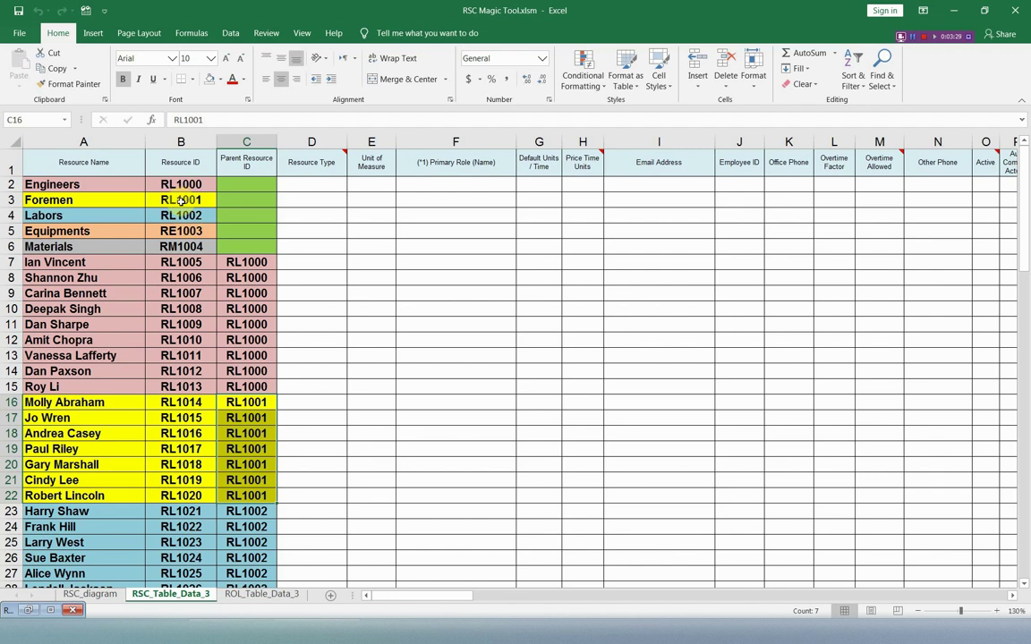
{"action": "scroll", "coordinate": [192, 250], "scroll_direction": "down", "scroll_amount": 3}
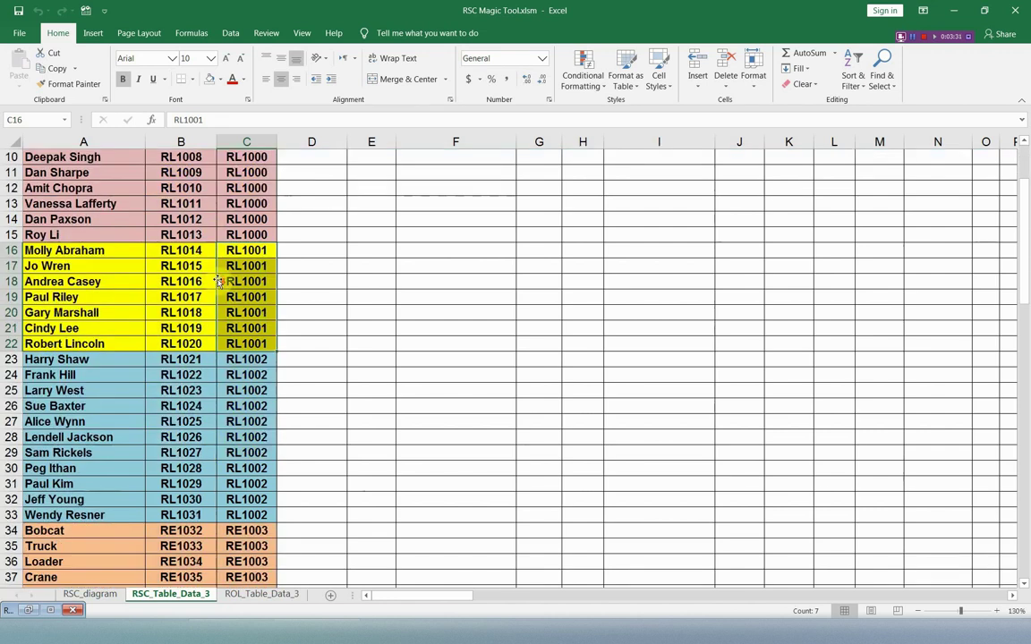
{"action": "left_click", "coordinate": [245, 358]}
{"action": "left_click_drag", "start_coordinate": [245, 358], "coordinate": [246, 529]}
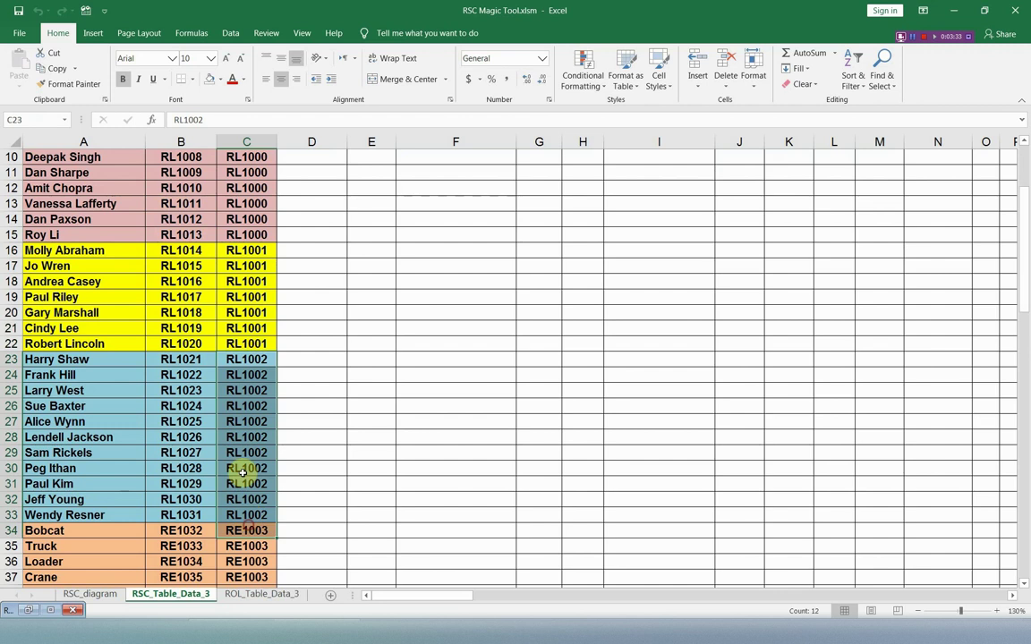
{"action": "scroll", "coordinate": [237, 385], "scroll_direction": "down", "scroll_amount": 4}
{"action": "left_click_drag", "start_coordinate": [246, 349], "coordinate": [243, 529]}
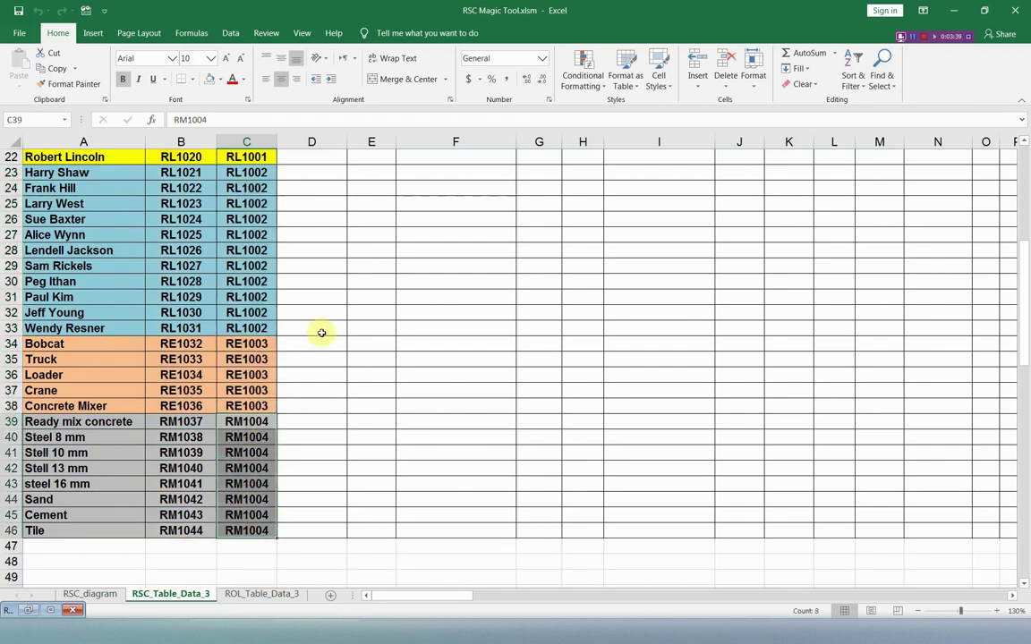
Fill the Resource Type column from D2 with RT_Labor, RT_Equip and RT_Mat according to each resource's group, and check it through the last rows
{"action": "scroll", "coordinate": [321, 333], "scroll_direction": "up", "scroll_amount": 7}
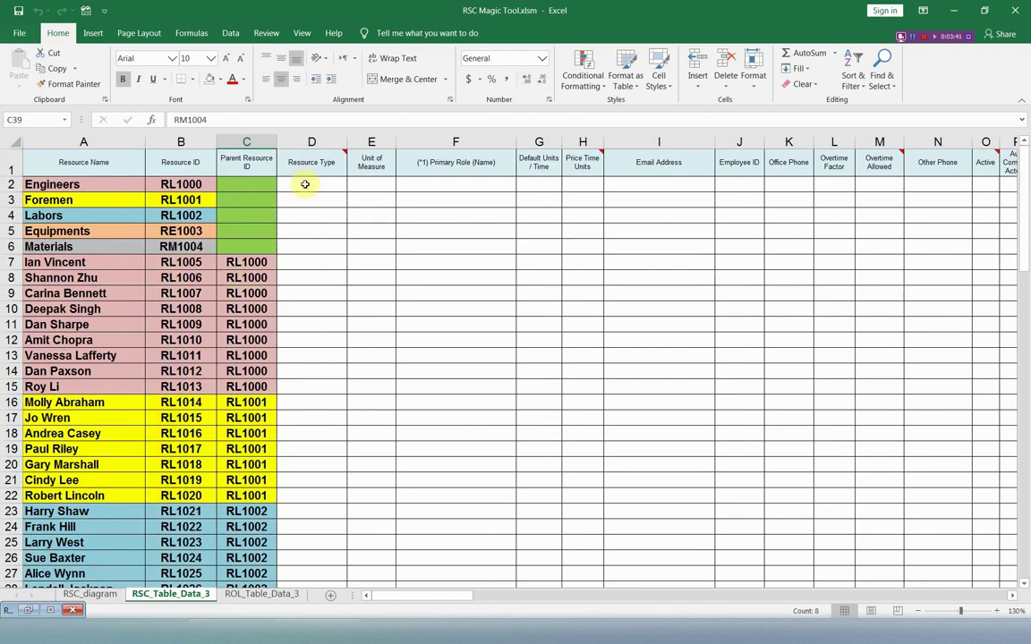
{"action": "left_click", "coordinate": [304, 185]}
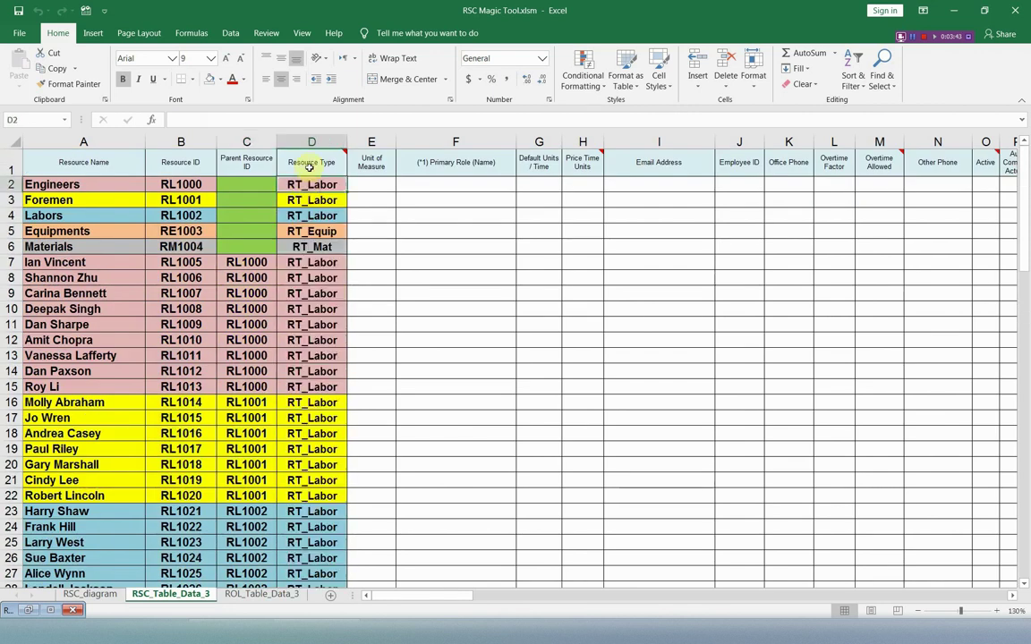
{"action": "mouse_move", "coordinate": [312, 162]}
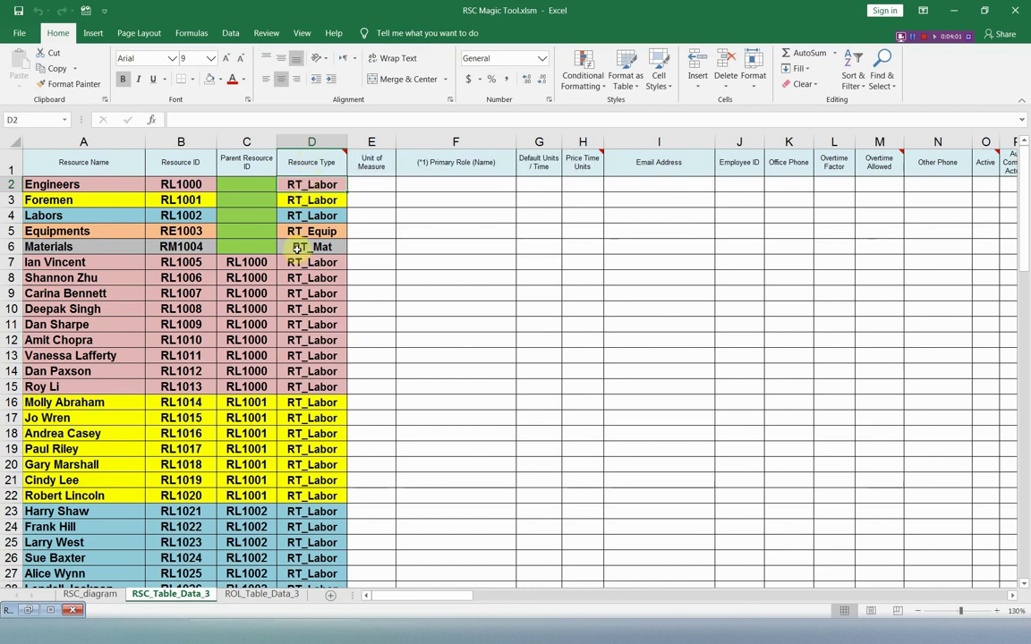
{"action": "scroll", "coordinate": [308, 402], "scroll_direction": "down", "scroll_amount": 5}
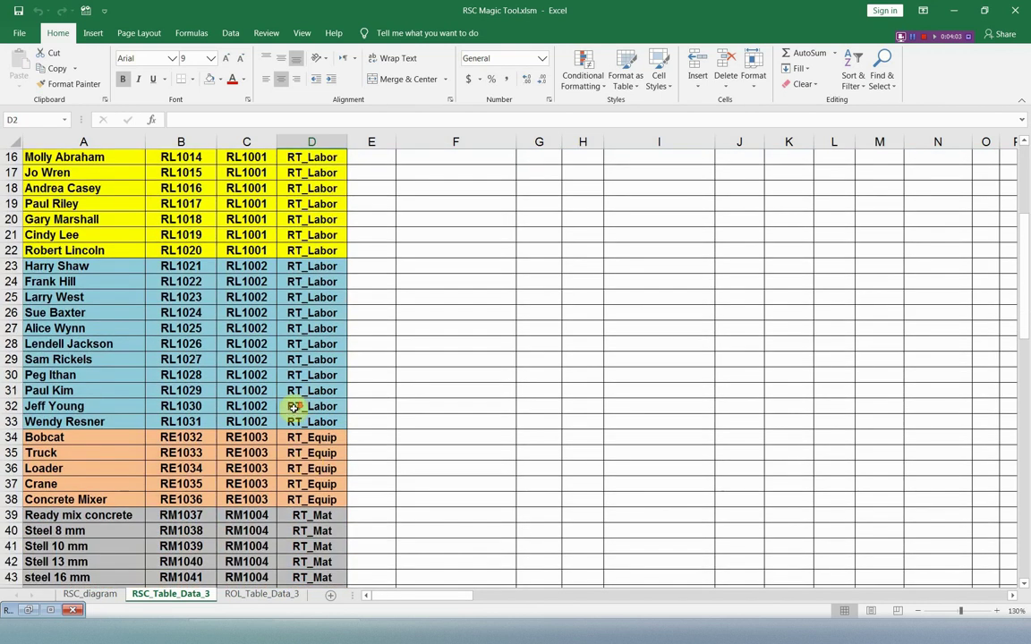
{"action": "scroll", "coordinate": [304, 394], "scroll_direction": "down", "scroll_amount": 3}
{"action": "scroll", "coordinate": [305, 391], "scroll_direction": "up", "scroll_amount": 8}
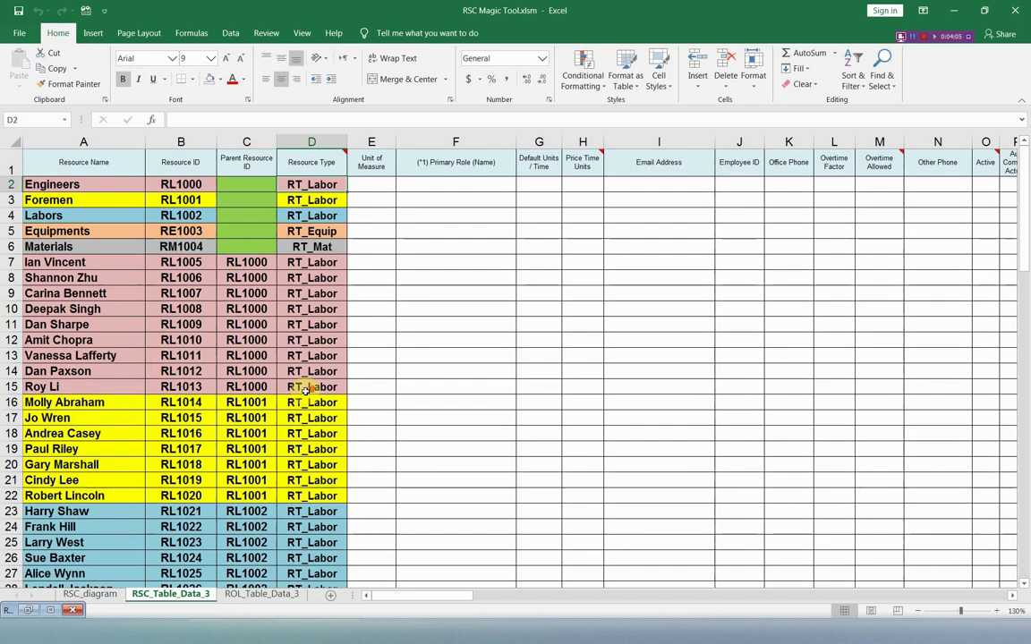
Fill the Unit of Measure column from E2, leaving the group and labor rows as blank green cells
{"action": "left_click", "coordinate": [367, 183]}
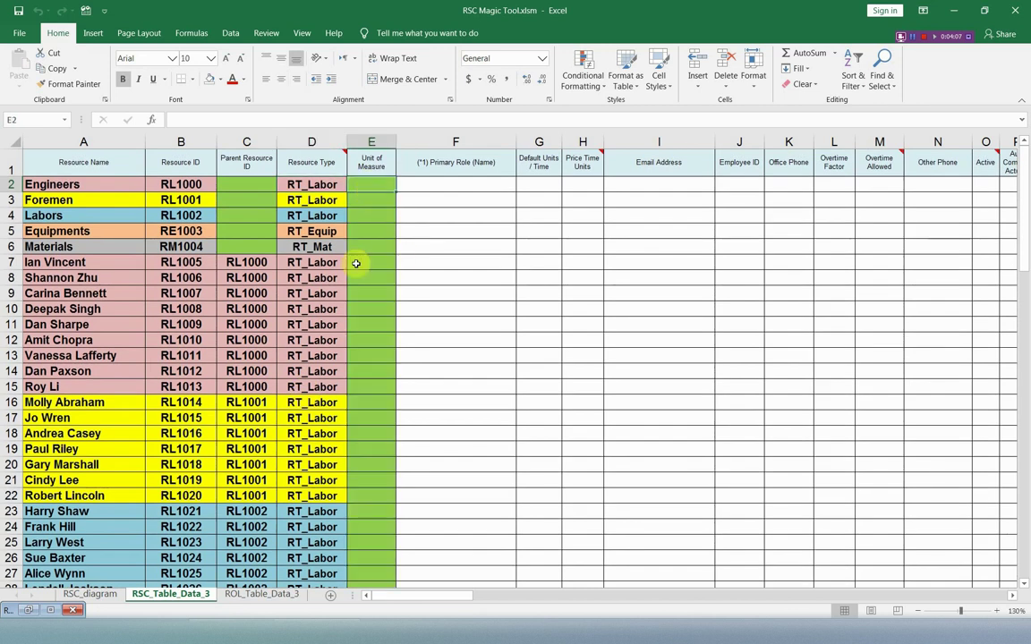
Check the Unit of Measure entries down column E, through the material units in rows 39 to 46
{"action": "scroll", "coordinate": [358, 266], "scroll_direction": "down", "scroll_amount": 4}
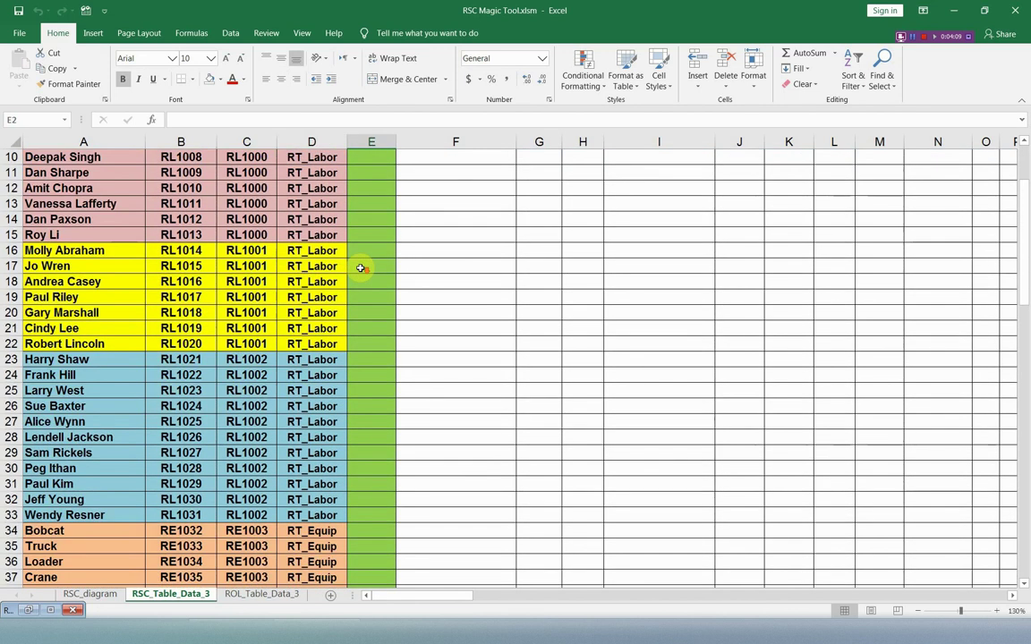
{"action": "scroll", "coordinate": [362, 268], "scroll_direction": "down", "scroll_amount": 5}
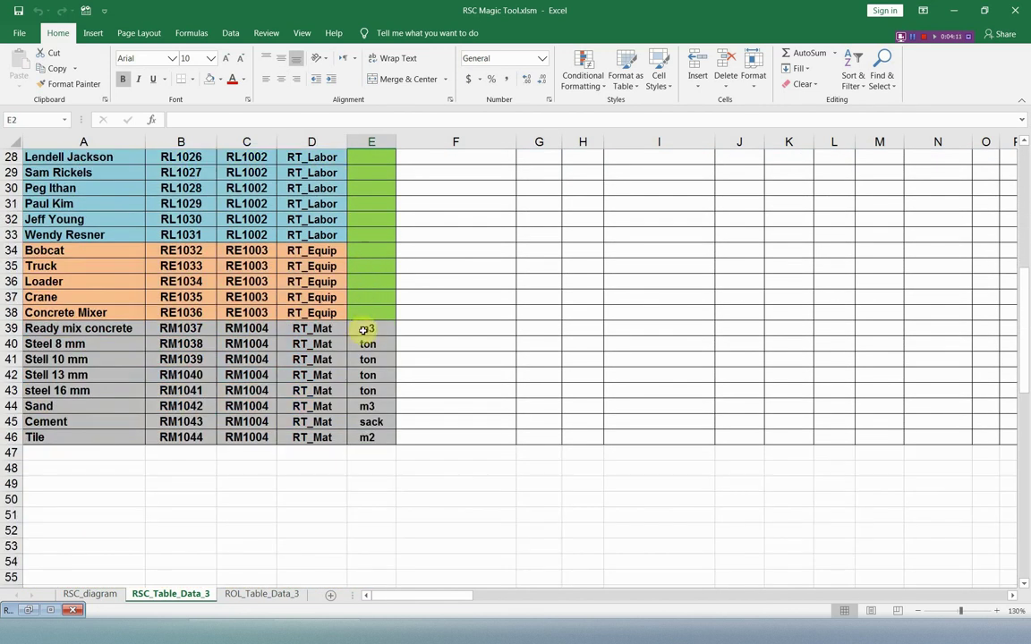
{"action": "left_click_drag", "start_coordinate": [364, 327], "coordinate": [363, 442]}
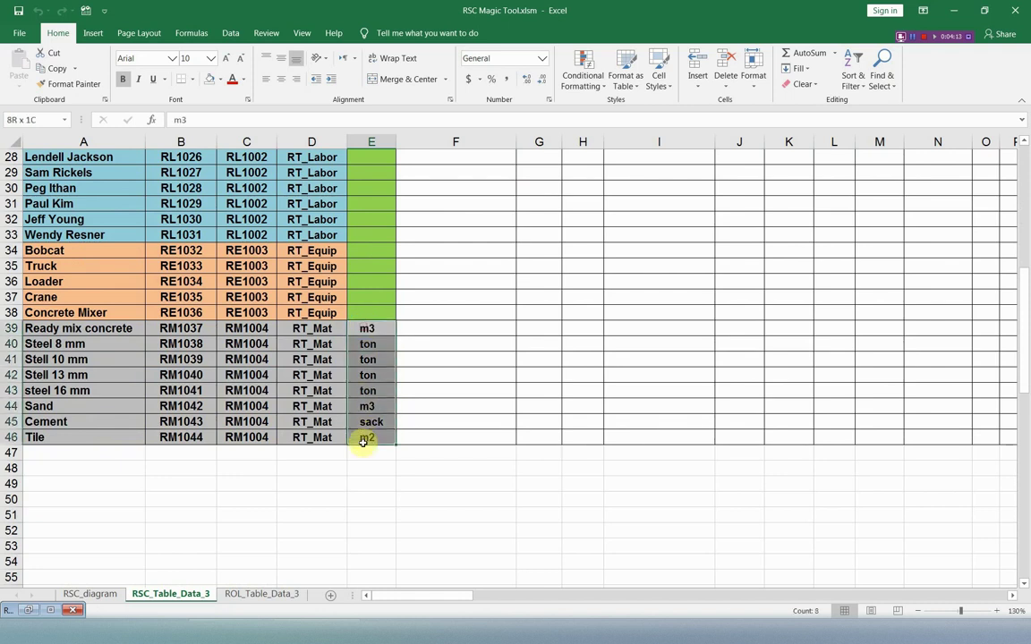
{"action": "scroll", "coordinate": [363, 334], "scroll_direction": "up", "scroll_amount": 9}
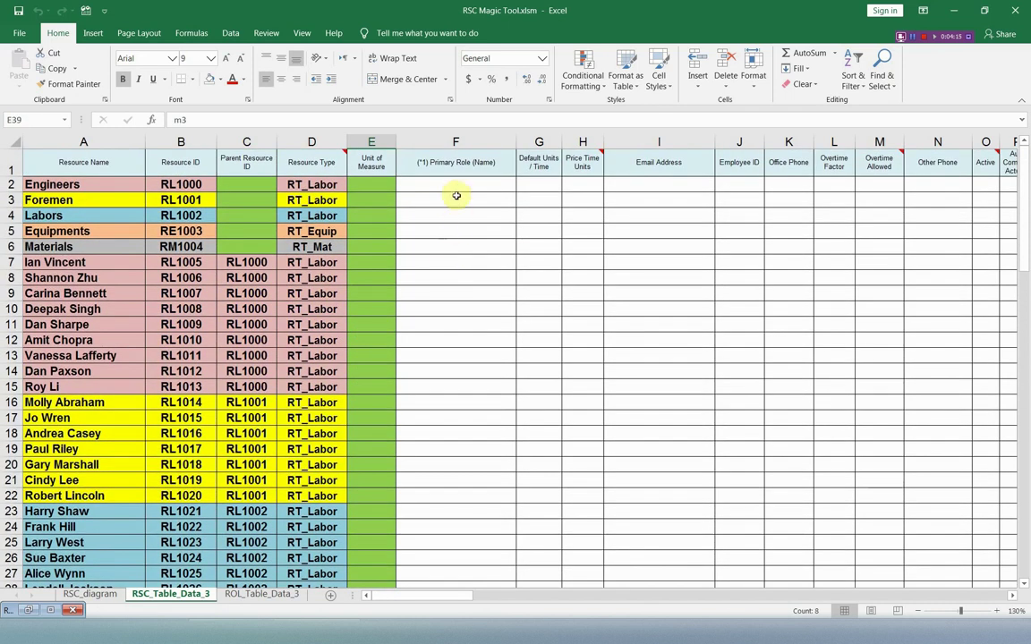
Fill the Primary Role column from F2 with each labor resource's role, leaving the five group rows blank, and view the empty role table
{"action": "left_click", "coordinate": [456, 184]}
{"action": "key", "text": "ctrl+v"}
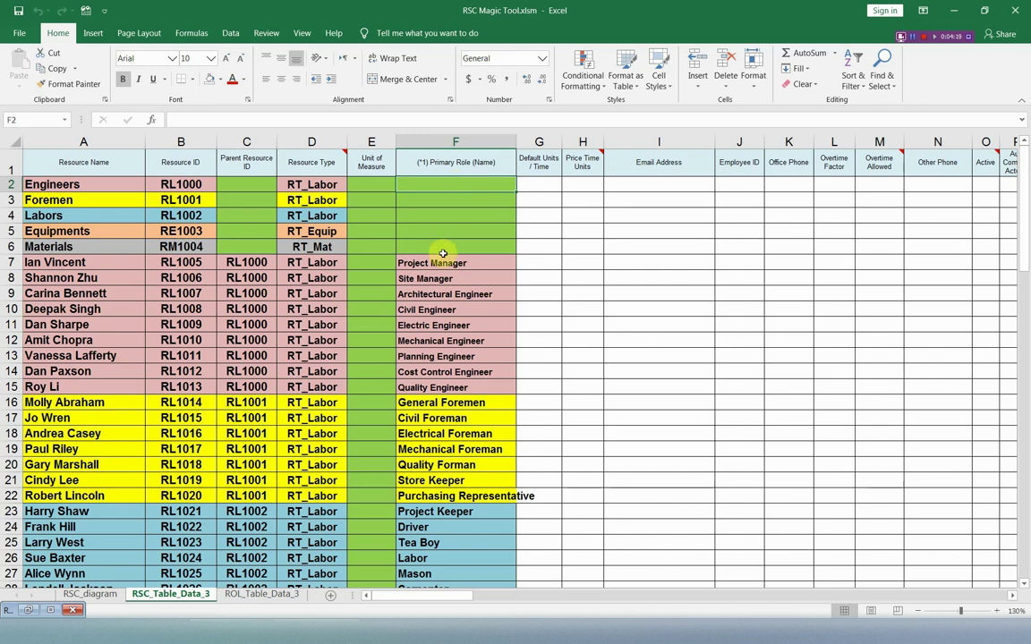
{"action": "scroll", "coordinate": [421, 322], "scroll_direction": "down", "scroll_amount": 2}
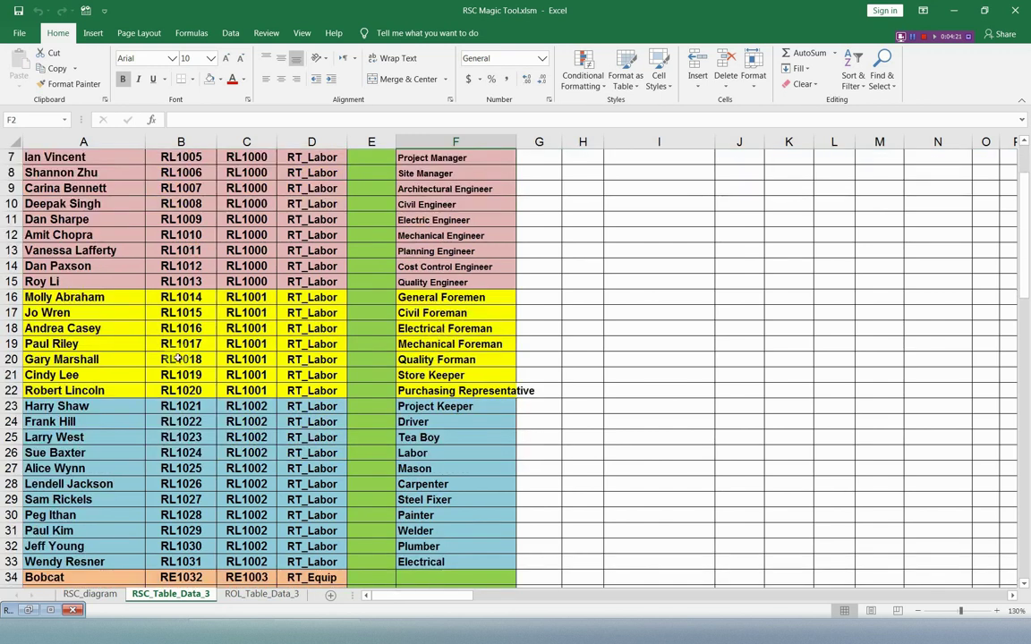
{"action": "scroll", "coordinate": [448, 295], "scroll_direction": "up", "scroll_amount": 2}
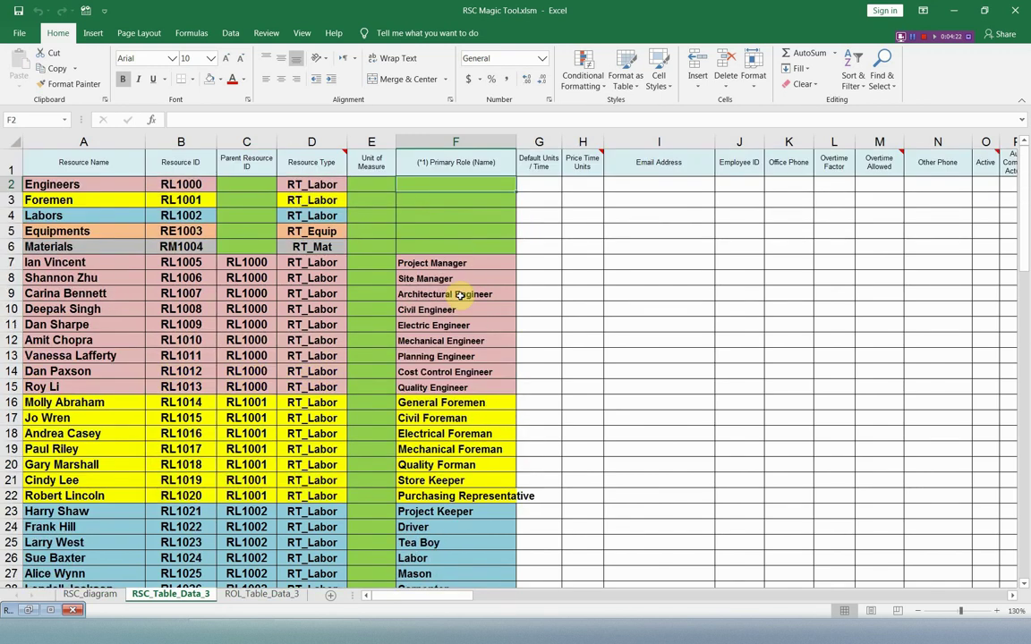
{"action": "left_click", "coordinate": [240, 595]}
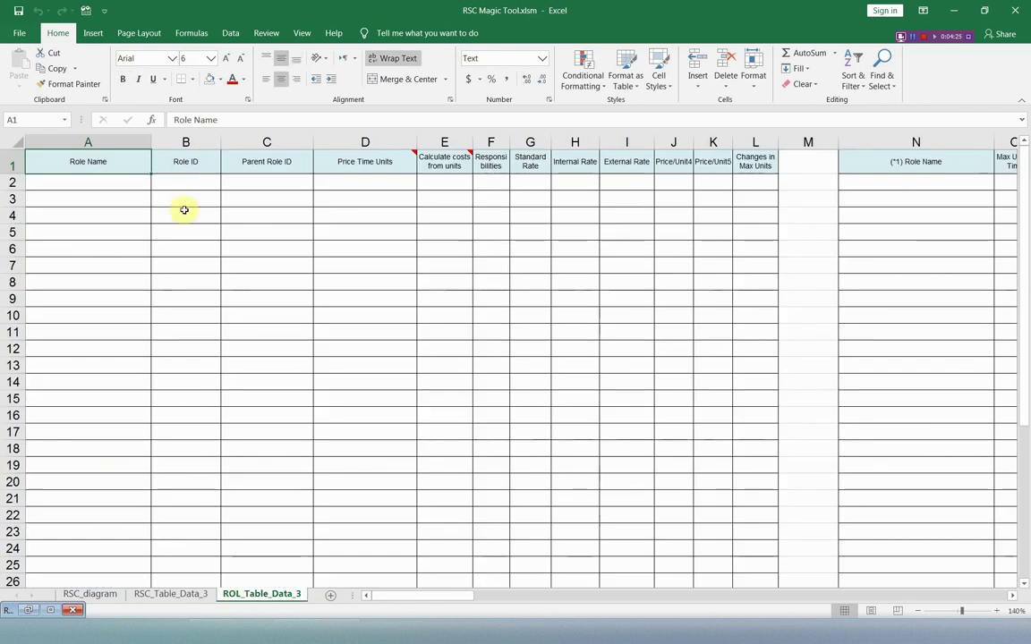
{"action": "left_click", "coordinate": [195, 595]}
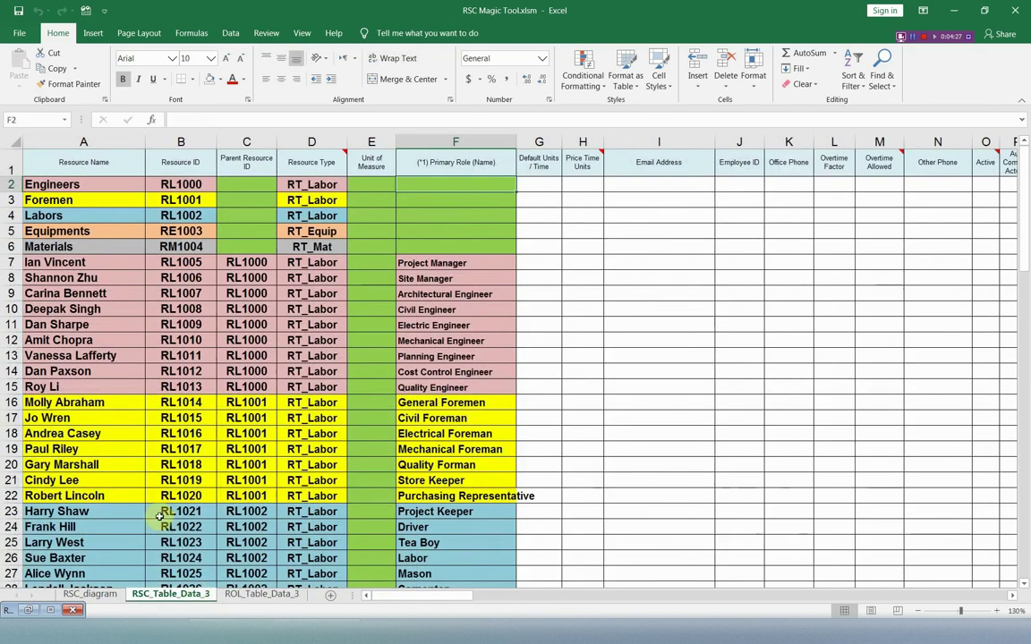
Fill Default Units / Time from G2 with 1 and Price Time Units from H2 with Hour, leaving the group rows blank
{"action": "left_click", "coordinate": [540, 183]}
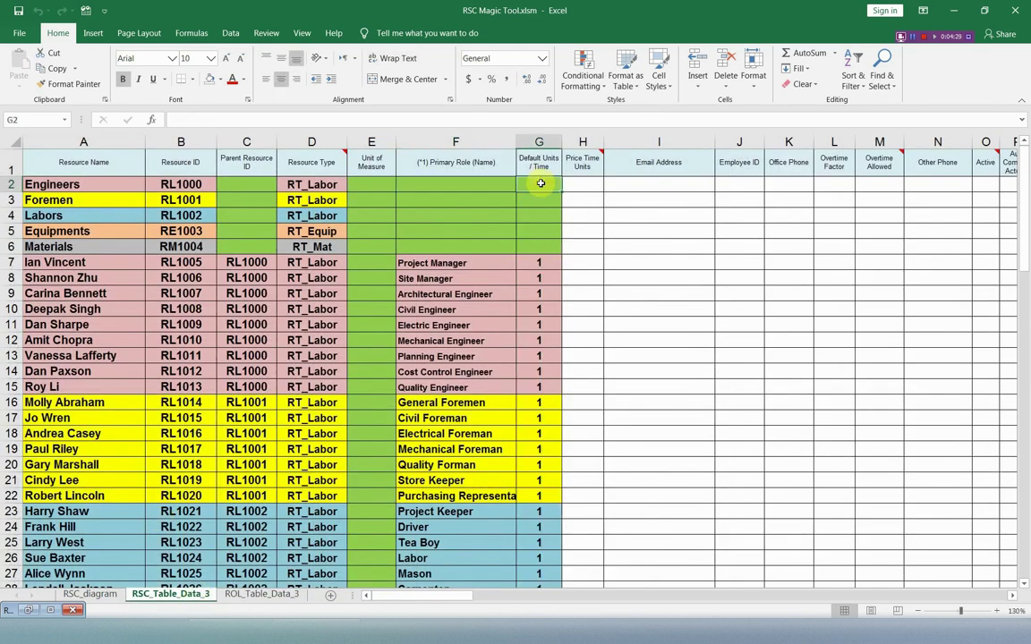
{"action": "left_click", "coordinate": [583, 186]}
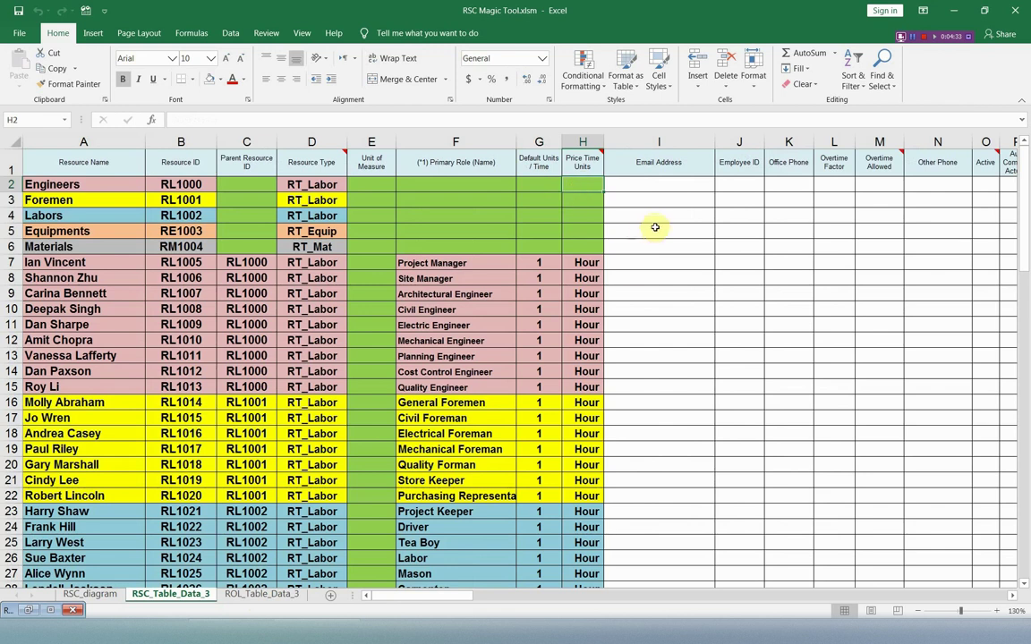
Fill in the resources' contact details from row 2: Email Address and Office Phone for the engineers, and Employee ID for all labor
{"action": "left_click", "coordinate": [660, 183]}
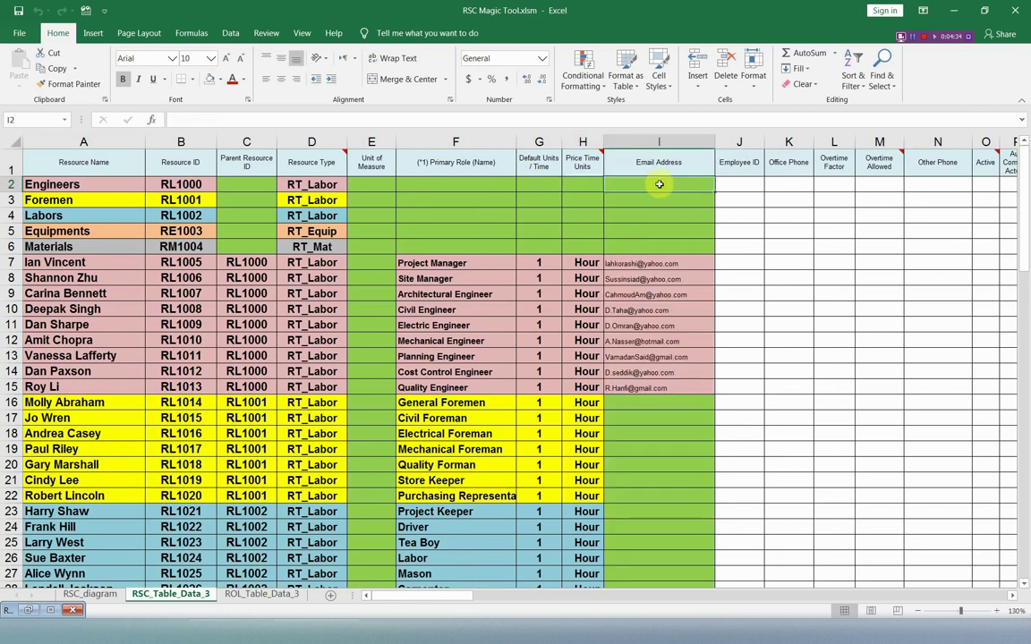
{"action": "left_click", "coordinate": [739, 184]}
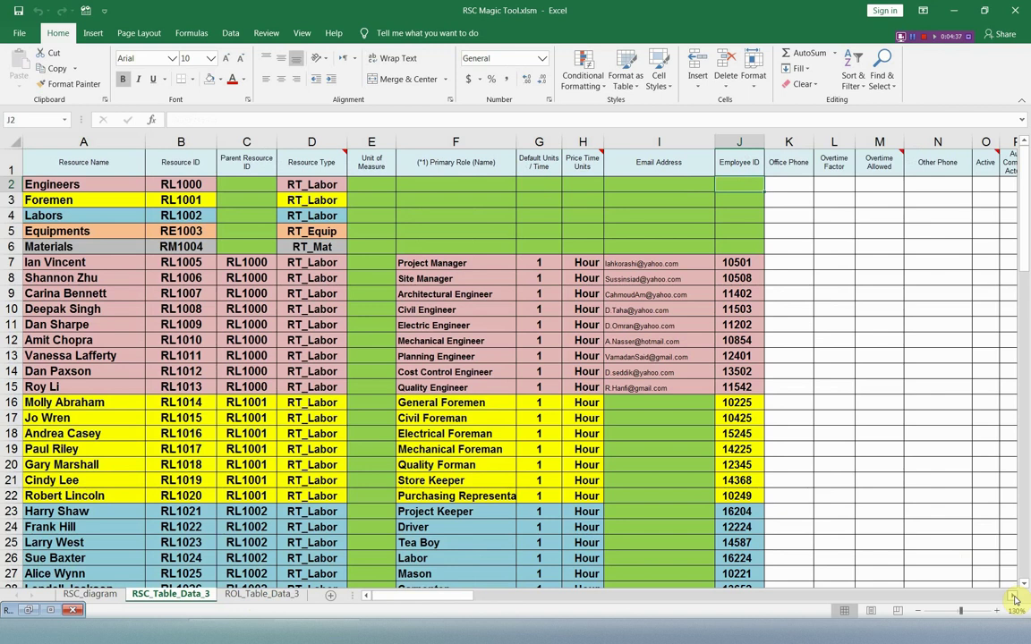
{"action": "scroll", "coordinate": [540, 214], "scroll_direction": "right", "scroll_amount": 4}
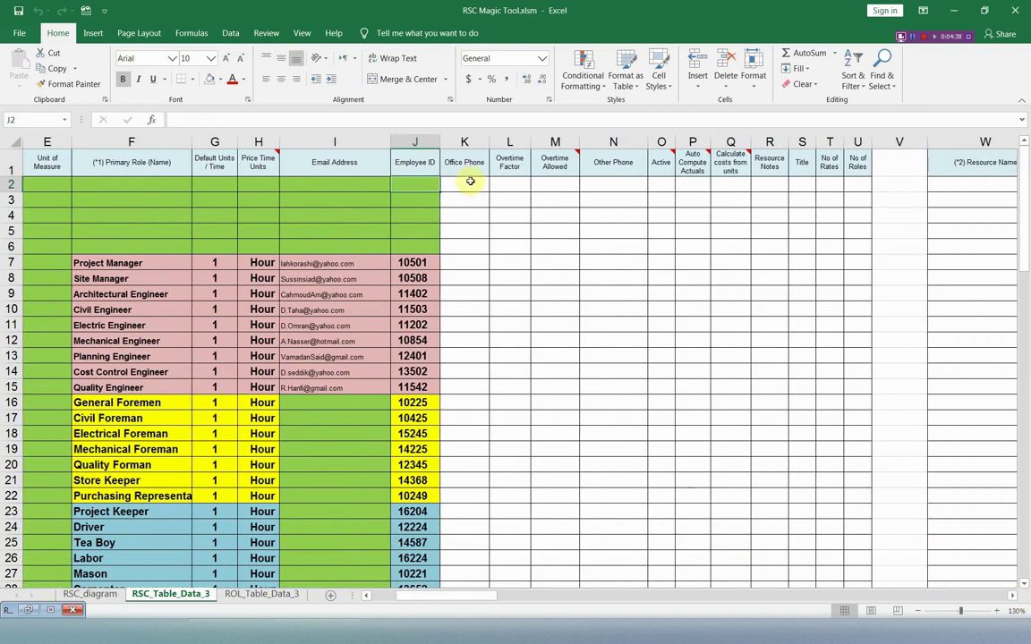
{"action": "left_click", "coordinate": [470, 182]}
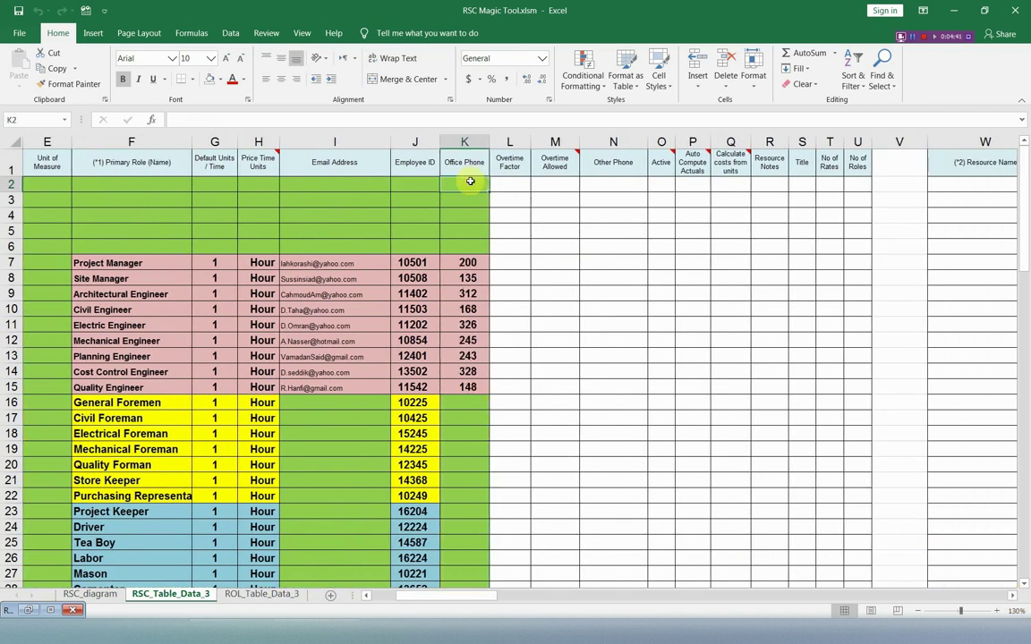
Fill Overtime Factor from L2 with 1.25 for engineers, 1.5 for foremen and 2 for labors, and Overtime Allowed from M2 with Y
{"action": "left_click", "coordinate": [508, 182]}
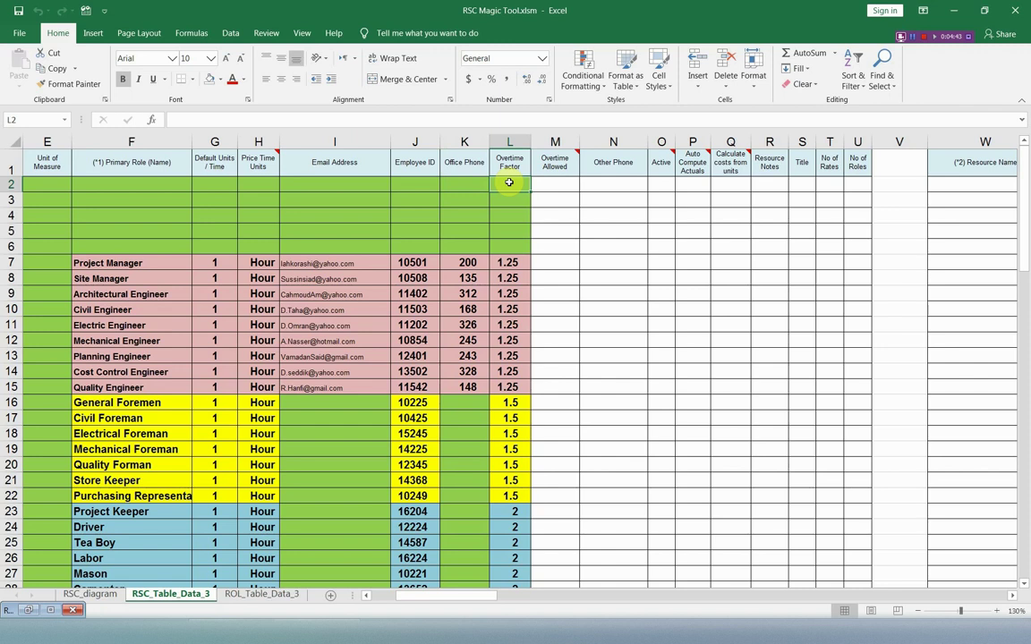
{"action": "left_click", "coordinate": [561, 181]}
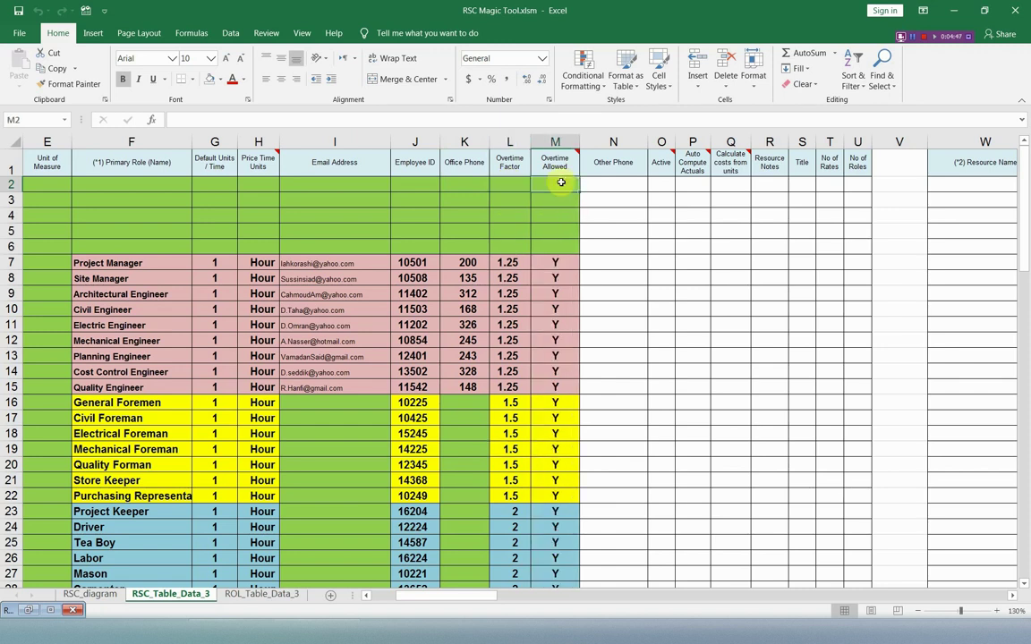
{"action": "mouse_move", "coordinate": [556, 159]}
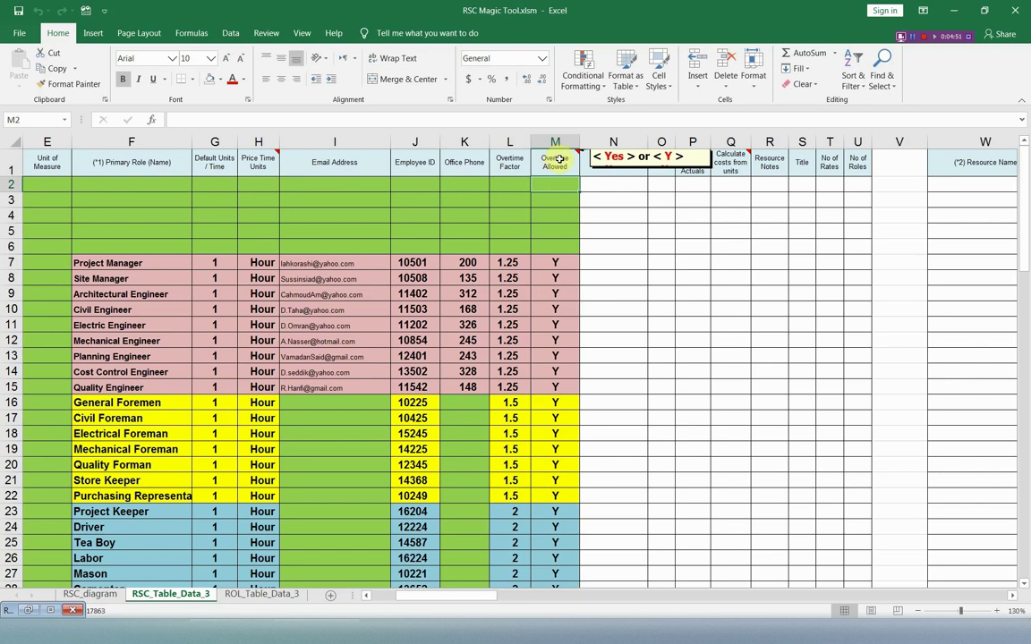
Fill Other Phone with phone numbers, Active and Calculate costs from units with Y, and Auto Compute Actuals with N, leaving Resource Notes and Title blank
{"action": "left_click", "coordinate": [613, 182]}
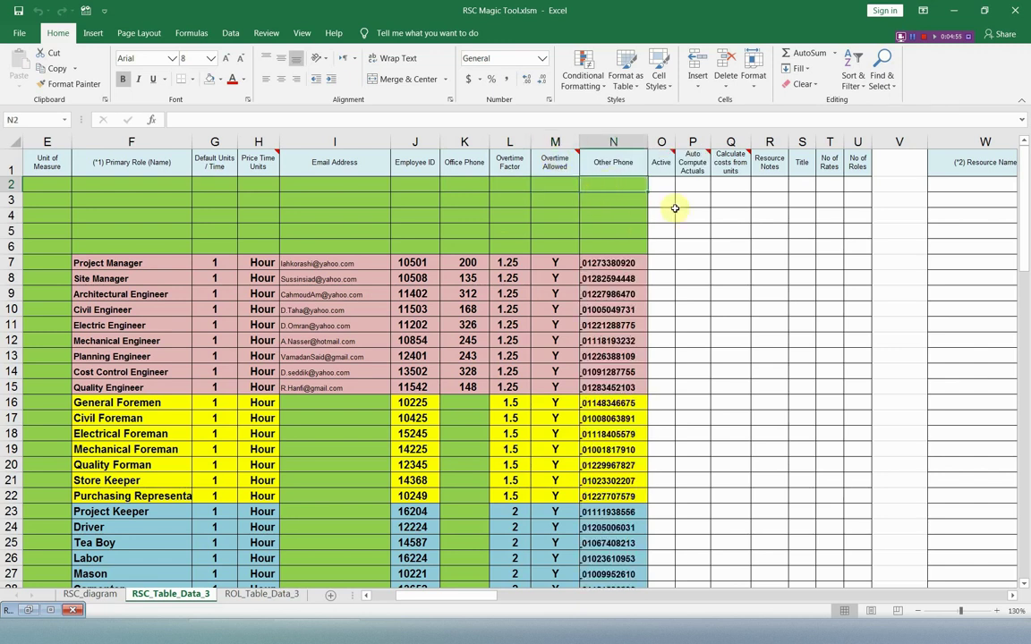
{"action": "left_click", "coordinate": [665, 184]}
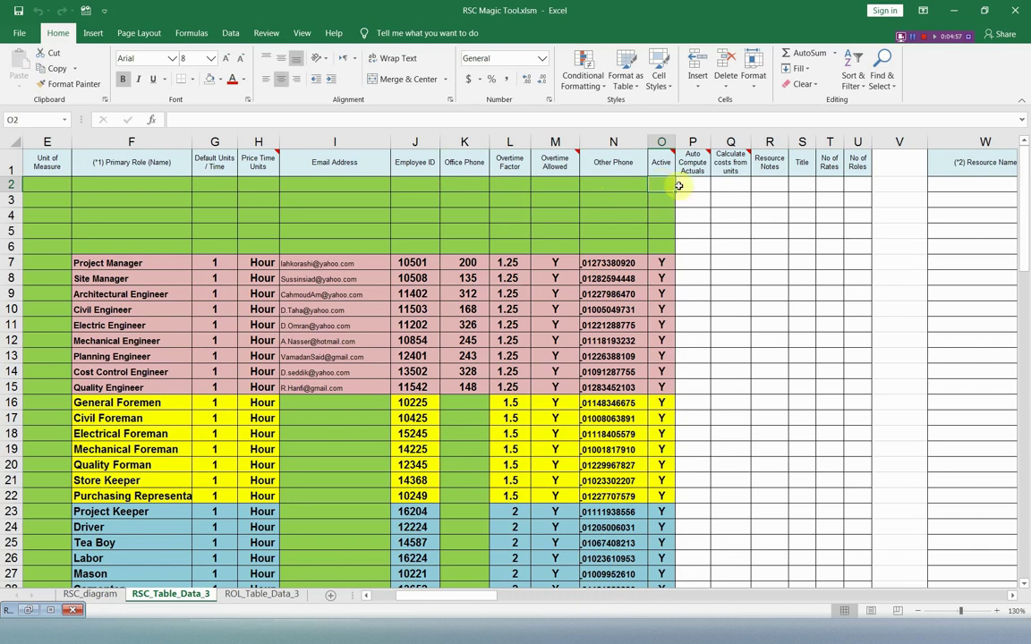
{"action": "left_click", "coordinate": [693, 183]}
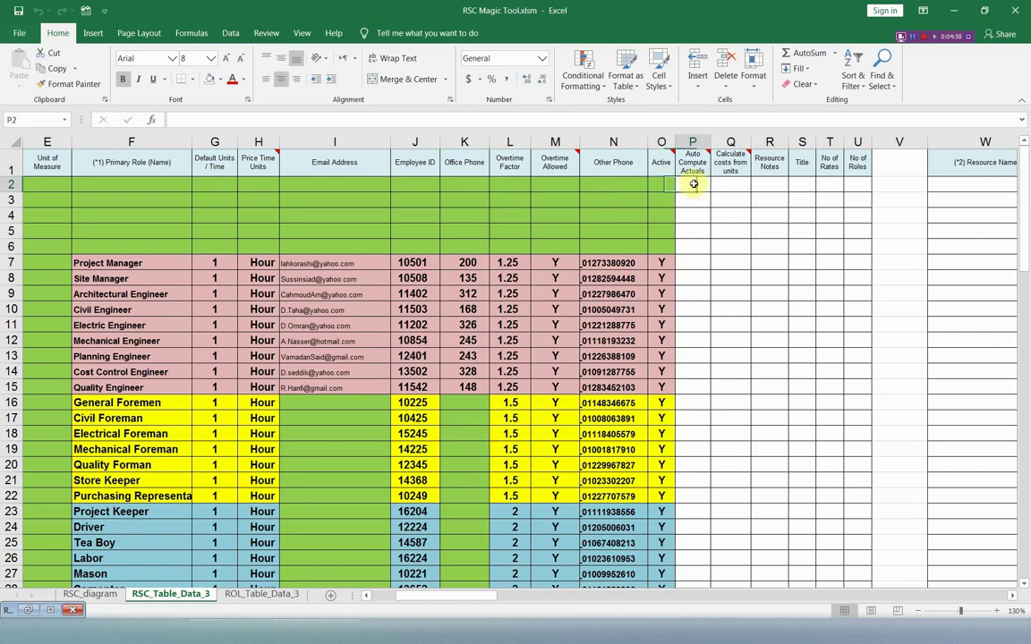
{"action": "left_click", "coordinate": [729, 189]}
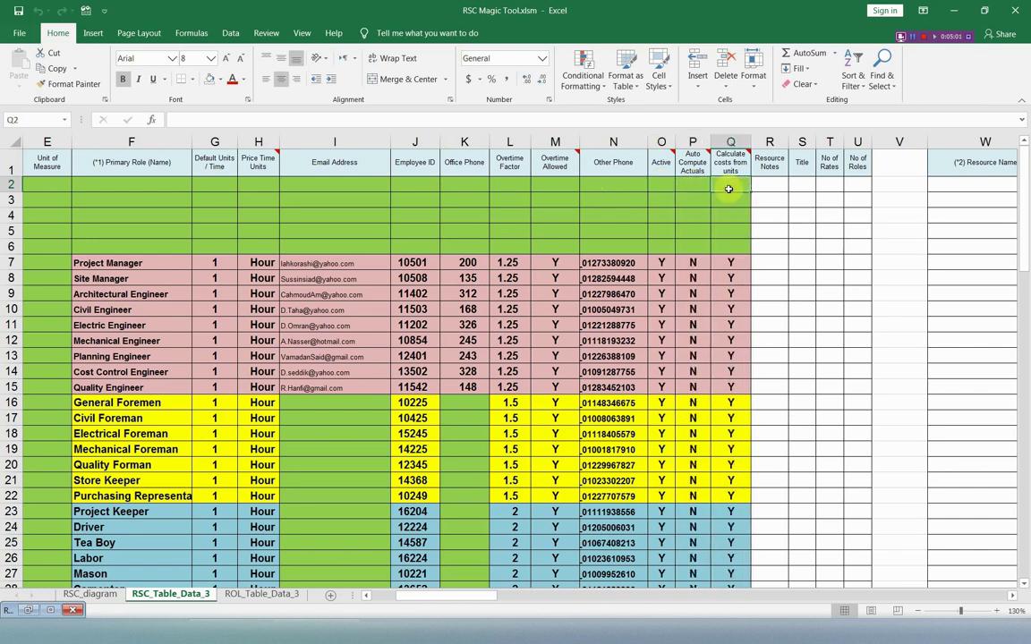
{"action": "left_click", "coordinate": [765, 186]}
{"action": "left_click", "coordinate": [801, 184]}
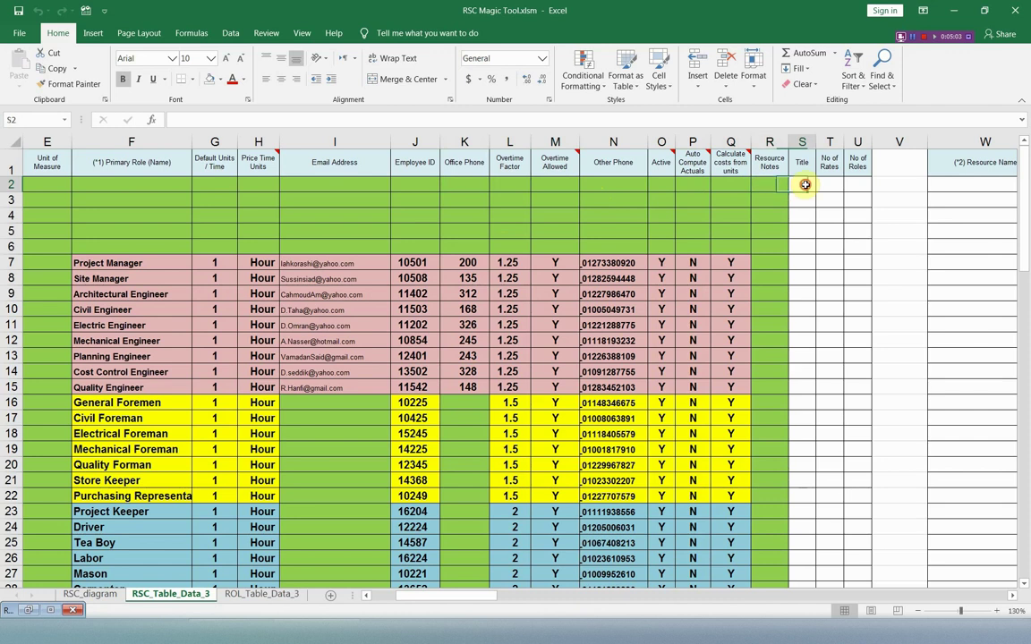
Fill No of Rates from T2 and No of Roles from U2 with 2 for each individual labor resource, leaving the group rows blank
{"action": "left_click", "coordinate": [1012, 595]}
{"action": "left_click", "coordinate": [1012, 595]}
{"action": "left_click", "coordinate": [1012, 595]}
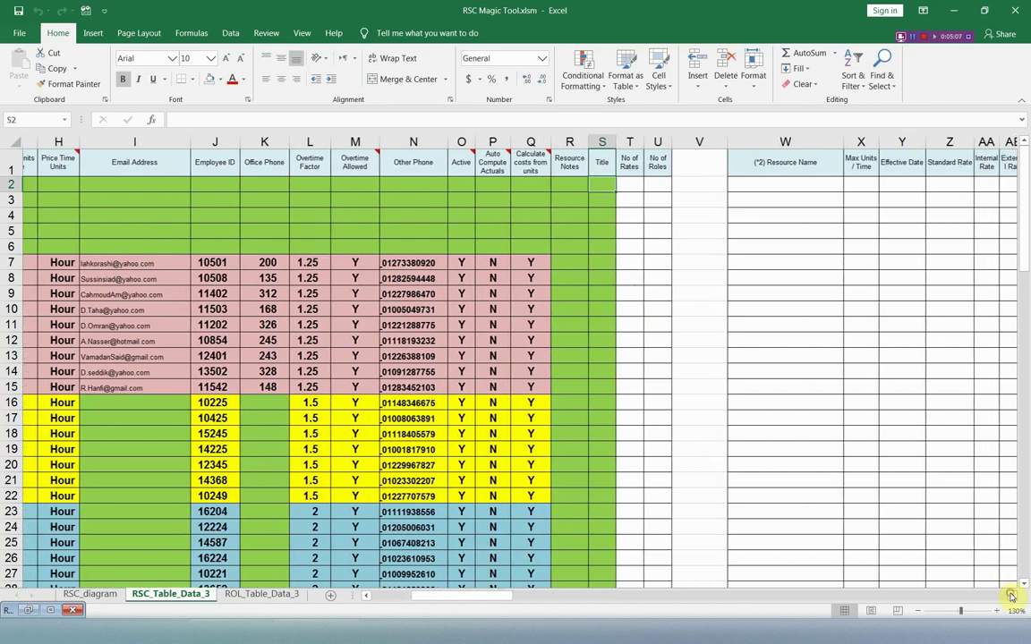
{"action": "left_click", "coordinate": [1012, 595]}
{"action": "left_click", "coordinate": [1012, 595]}
{"action": "left_click", "coordinate": [1012, 595]}
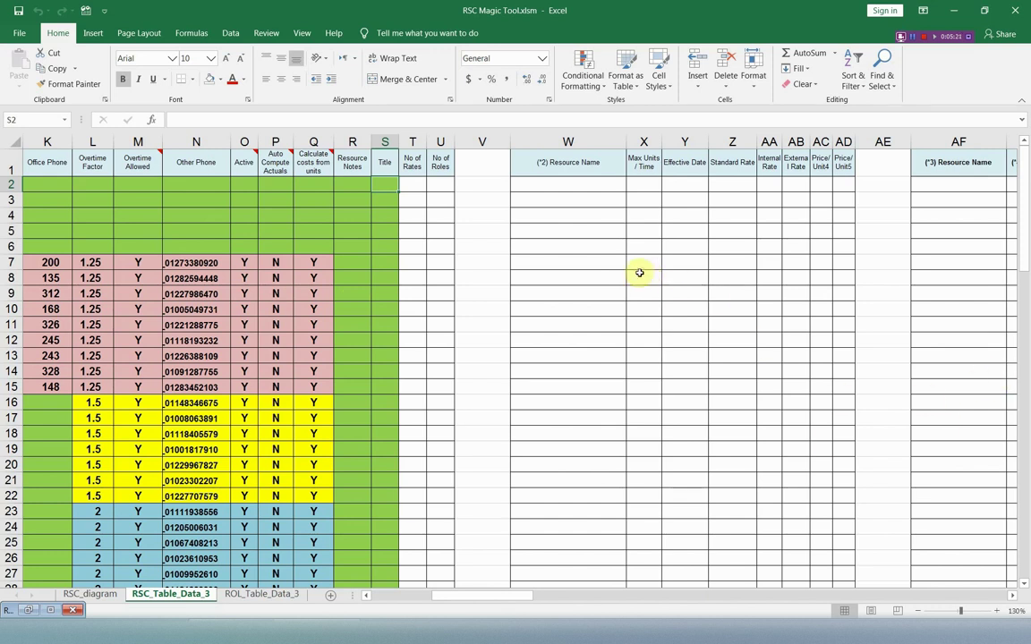
{"action": "left_click", "coordinate": [412, 185]}
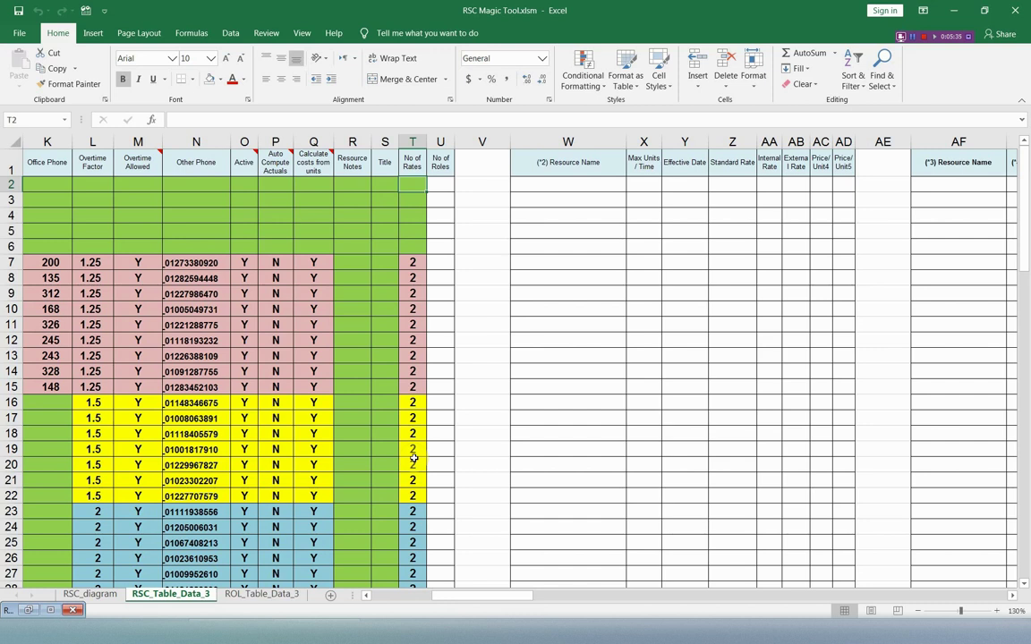
{"action": "left_click", "coordinate": [439, 185]}
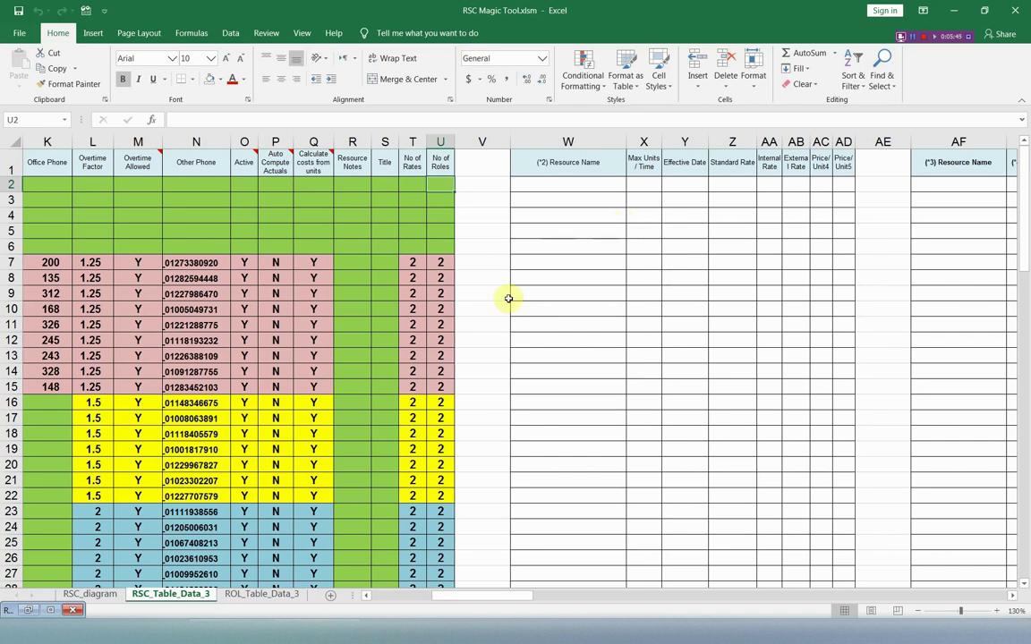
Open RSC Magic Tool and fill the (*2) Resource Name column of the rates table with the Res. Rates option
{"action": "right_click", "coordinate": [360, 371]}
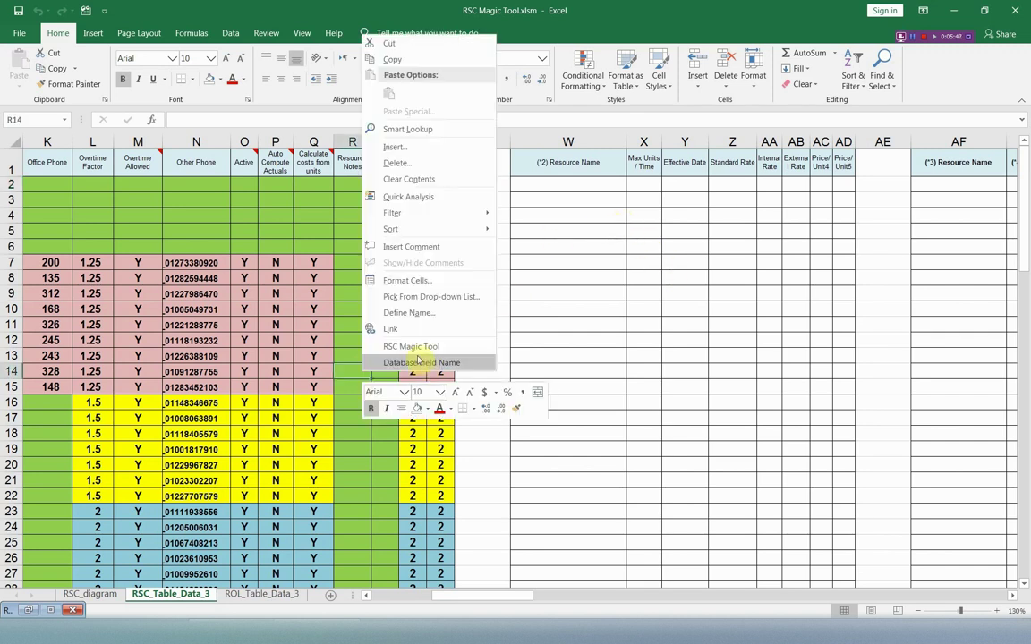
{"action": "mouse_move", "coordinate": [403, 345]}
{"action": "left_click", "coordinate": [517, 311]}
{"action": "left_click_drag", "start_coordinate": [784, 103], "coordinate": [282, 74]}
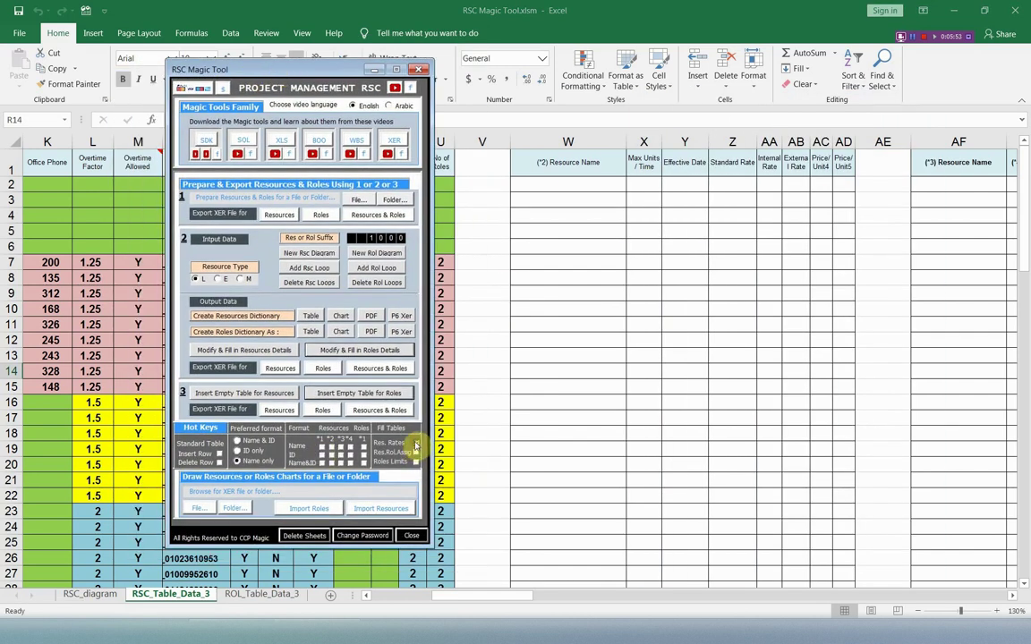
{"action": "left_click", "coordinate": [415, 444]}
{"action": "left_click", "coordinate": [520, 361]}
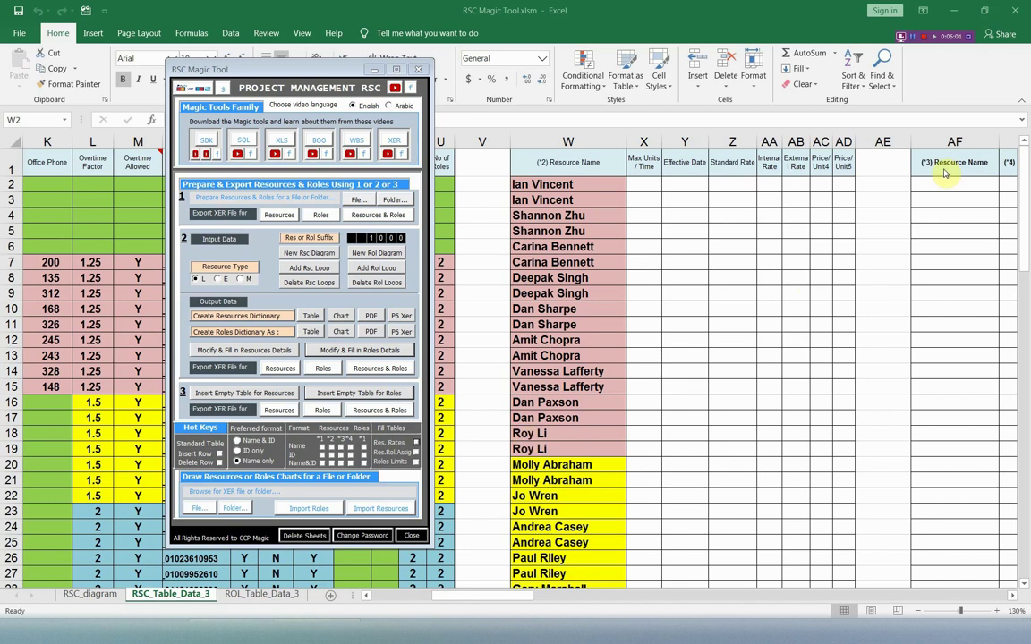
Fill the (*3) Resource Name column of the role assignment table with the Res.Rol.Assig option
{"action": "left_click", "coordinate": [417, 454]}
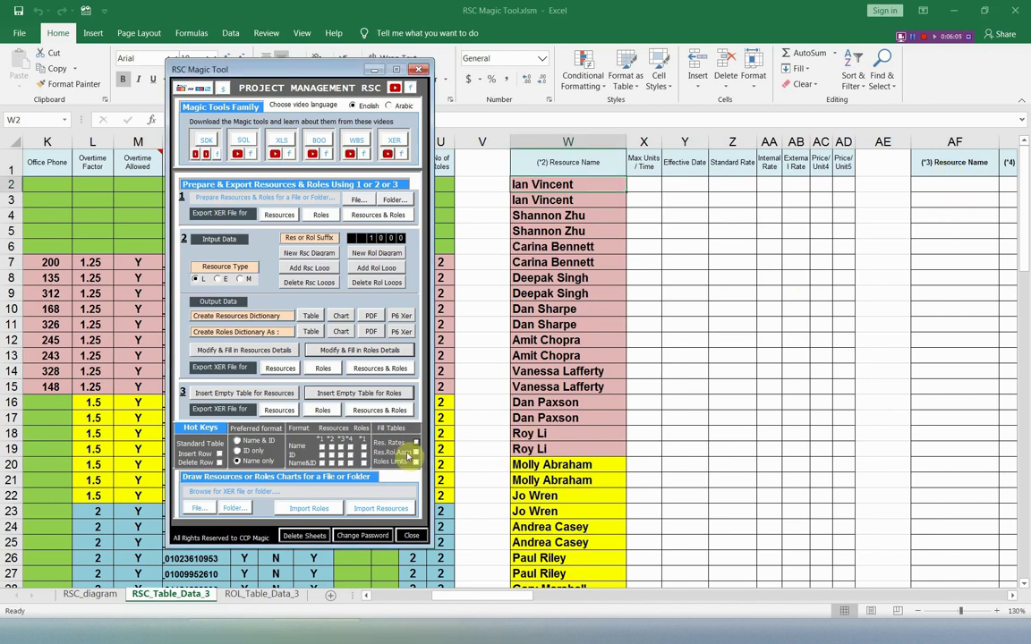
{"action": "left_click", "coordinate": [362, 631]}
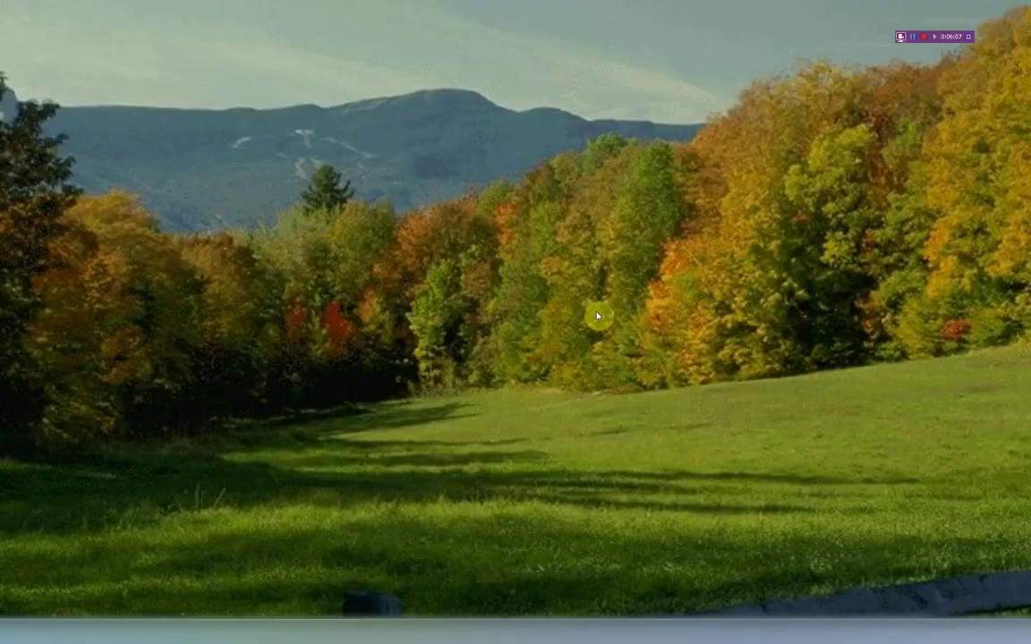
{"action": "left_click", "coordinate": [362, 631]}
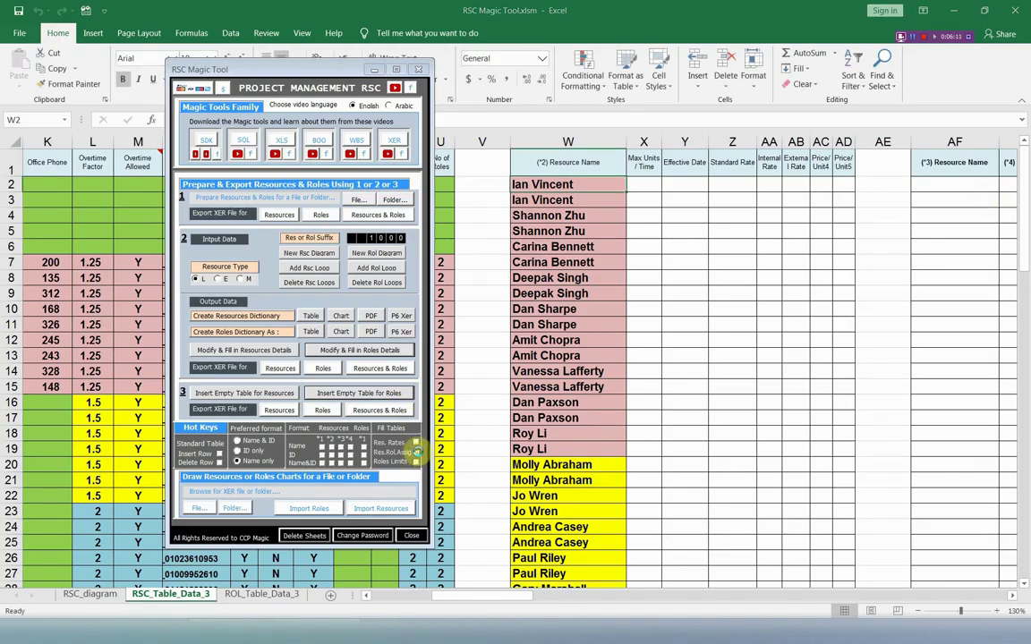
{"action": "left_click", "coordinate": [365, 394]}
{"action": "left_click", "coordinate": [519, 358]}
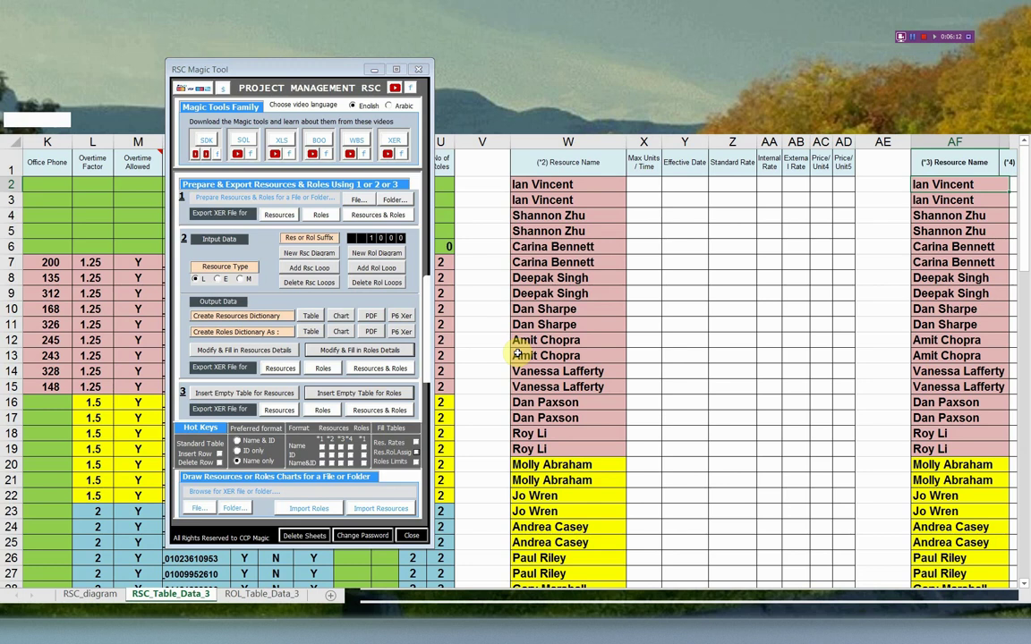
{"action": "left_click", "coordinate": [1011, 598]}
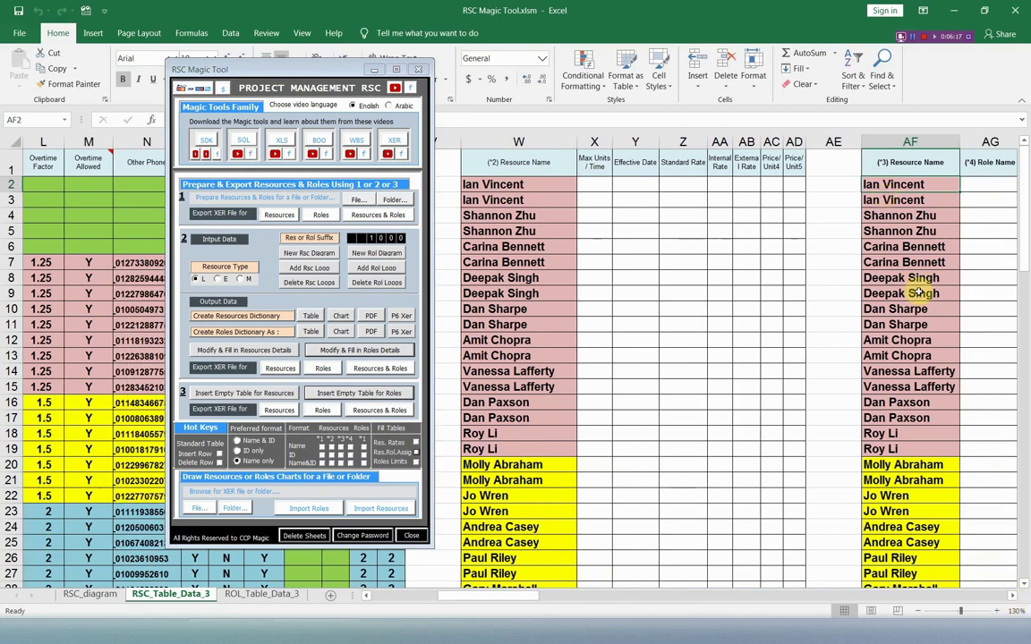
Fill Max Units / Time with 1 and Effective Date with alternating 01-Apr and 01-Oct in the rates table, widening the date column
{"action": "left_click", "coordinate": [592, 181]}
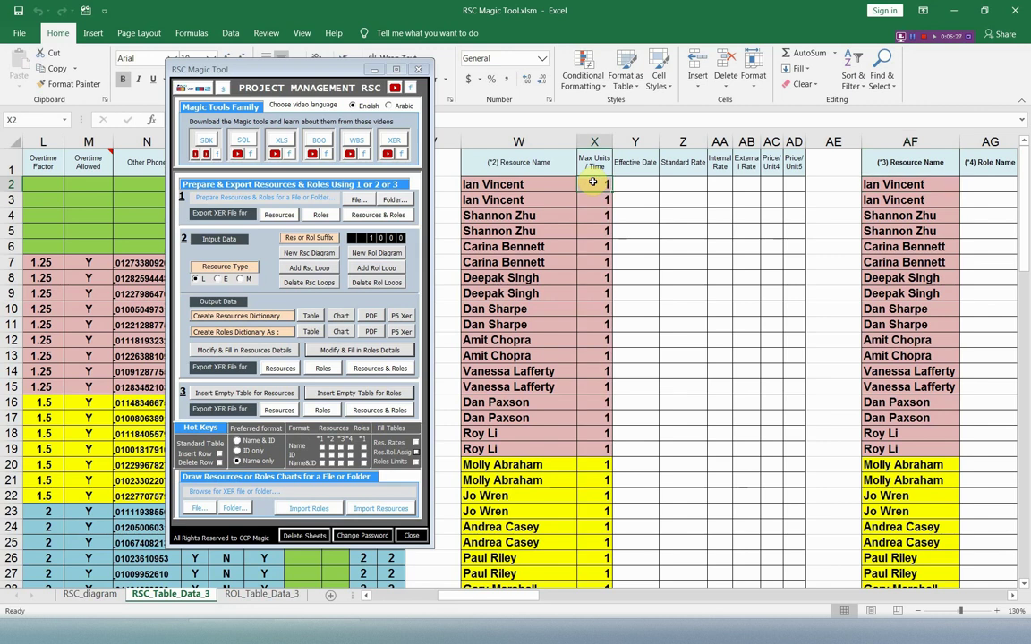
{"action": "left_click", "coordinate": [626, 185]}
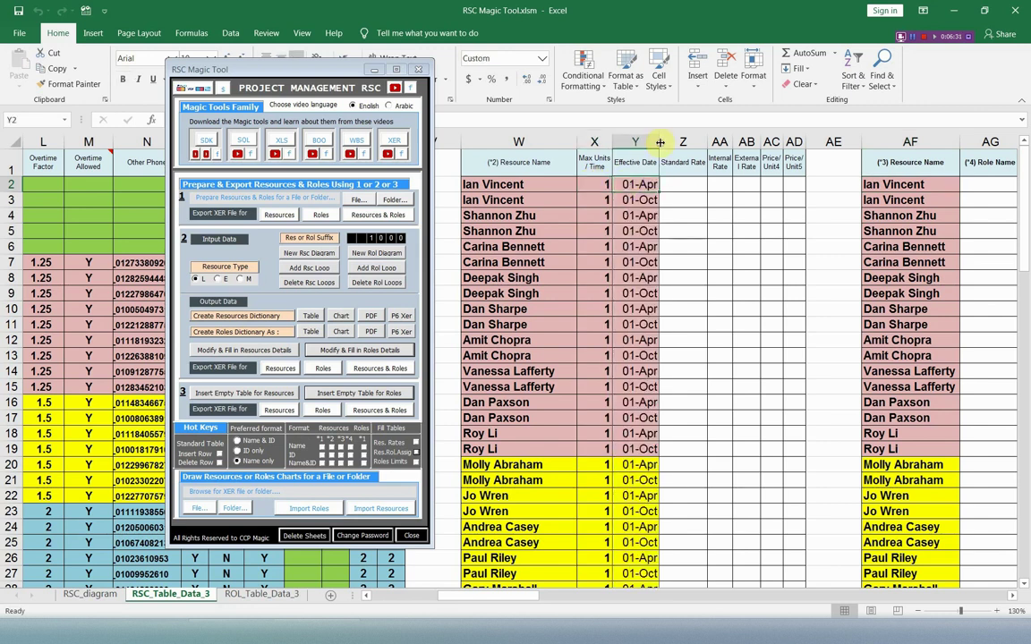
{"action": "double_click", "coordinate": [659, 142]}
Fill Standard Rate for each resource's April and October rows, starting with 38 and 44, leaving Internal Rate through Price/Unit5 blank
{"action": "left_click", "coordinate": [690, 184]}
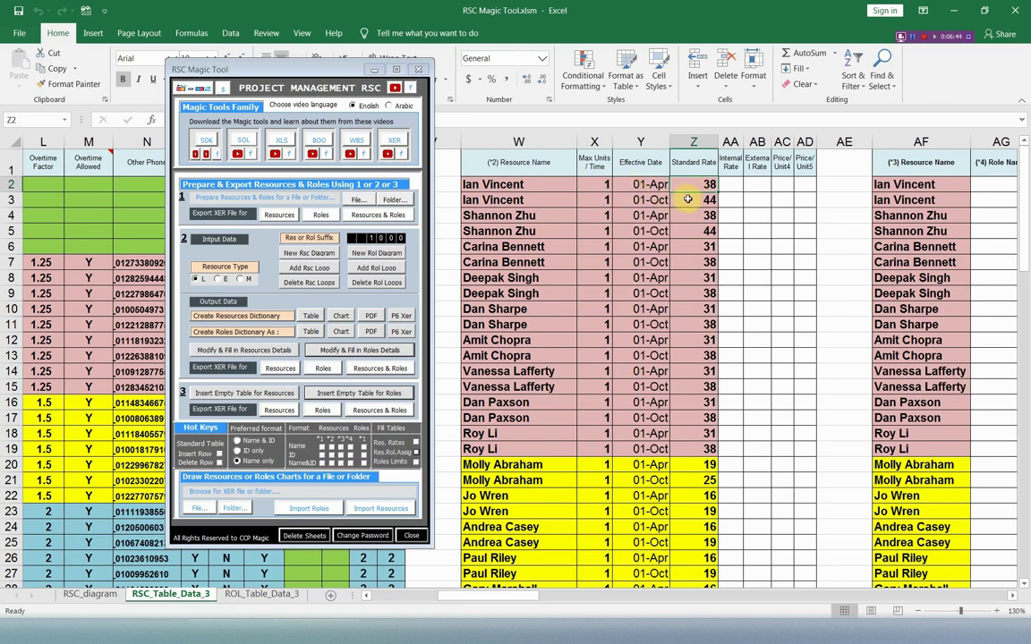
{"action": "left_click", "coordinate": [639, 199]}
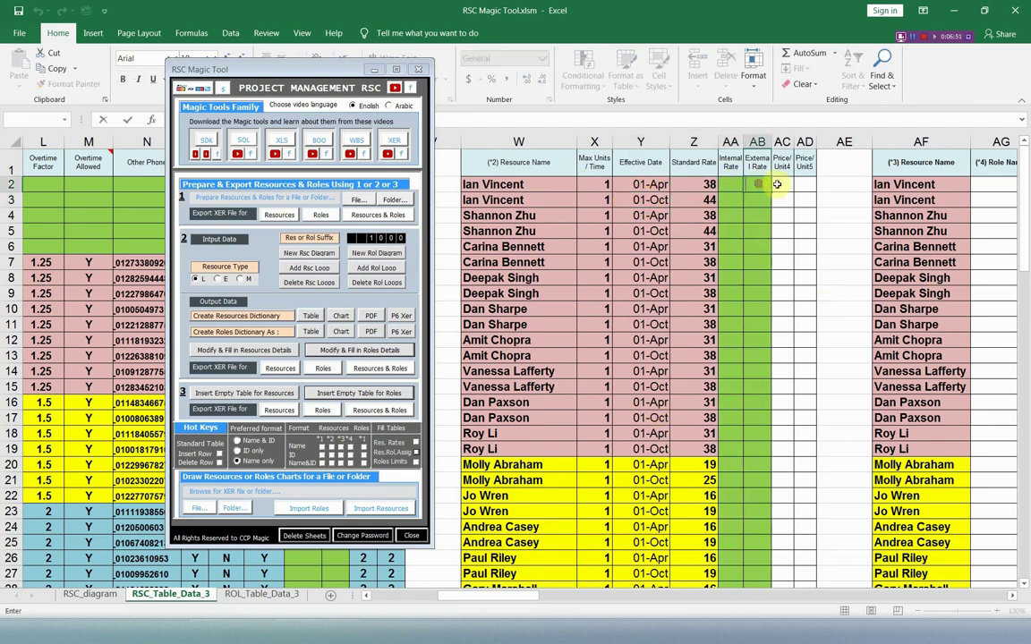
{"action": "left_click", "coordinate": [806, 184]}
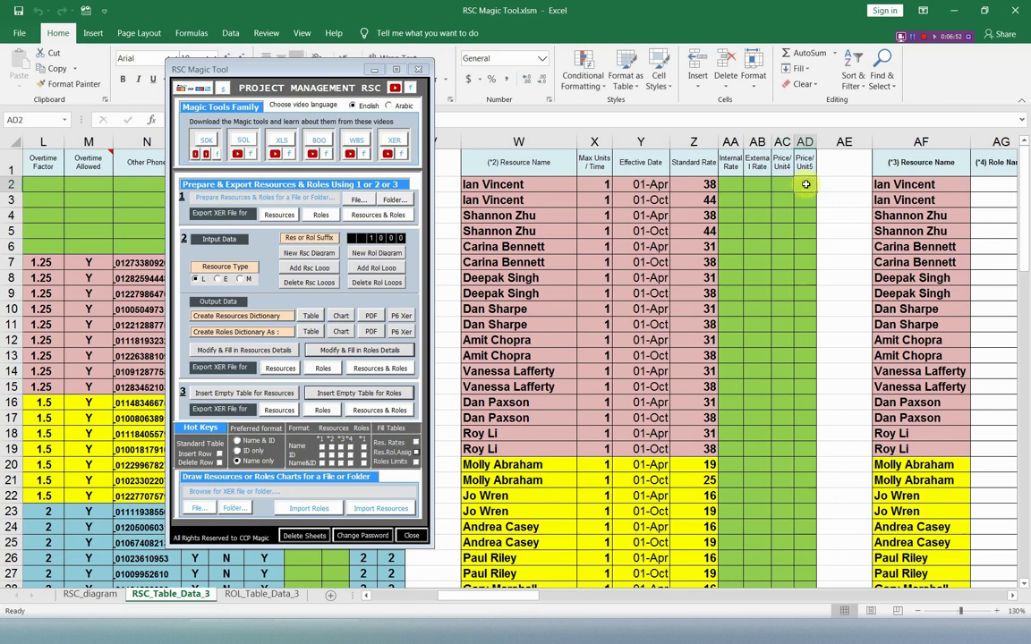
{"action": "left_click", "coordinate": [1012, 596]}
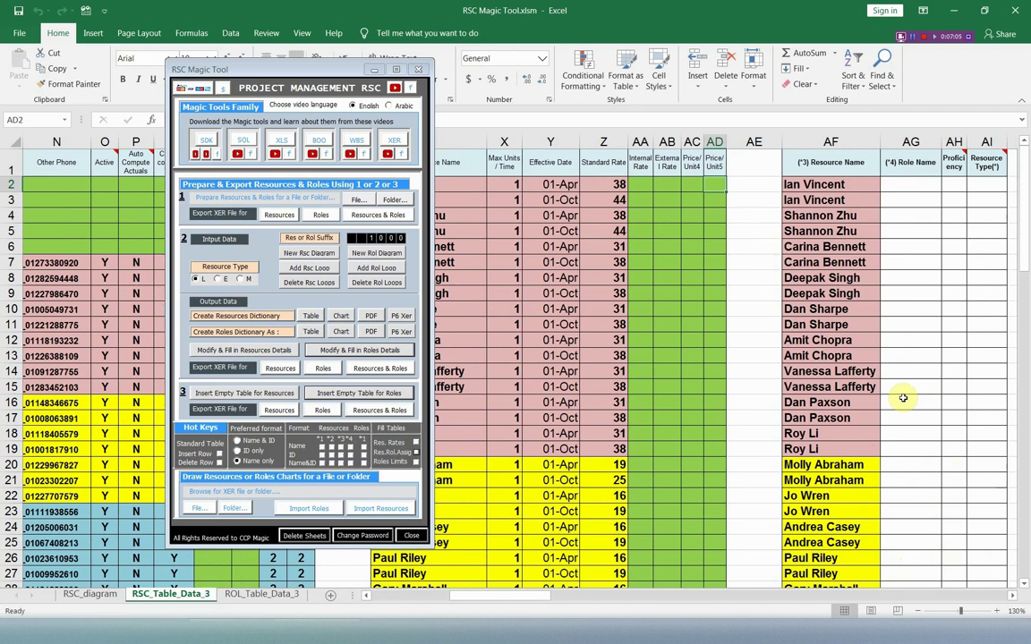
Fill Role Name in ROL_Table_Data_3 with Engineers, Foremen and Labors followed by their individual roles, and widen the column to fit
{"action": "left_click", "coordinate": [267, 593]}
{"action": "left_click_drag", "start_coordinate": [333, 87], "coordinate": [760, 85]}
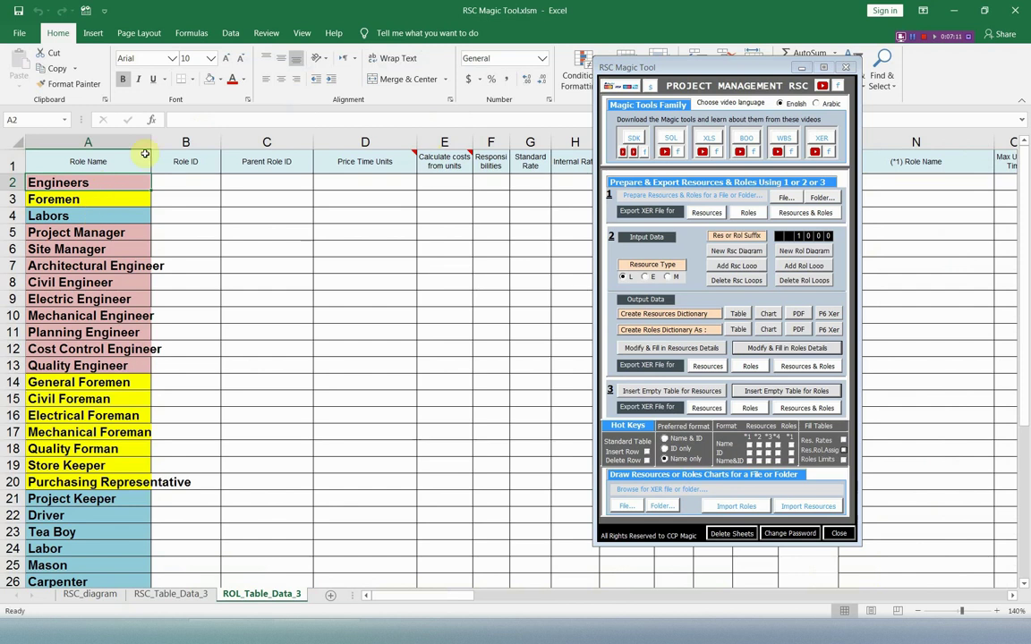
{"action": "left_click_drag", "start_coordinate": [151, 142], "coordinate": [190, 139]}
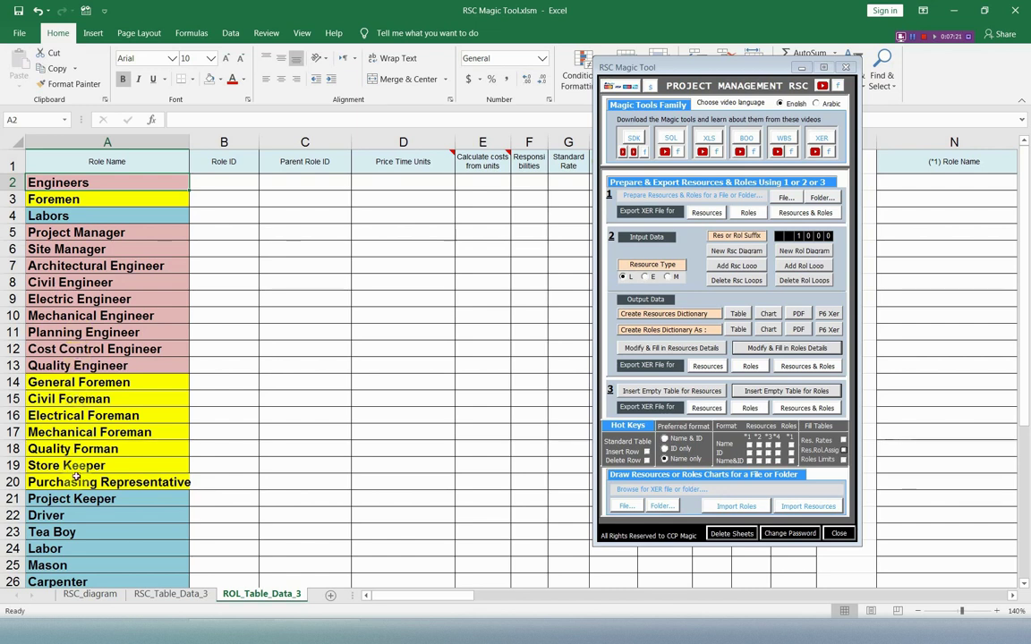
{"action": "left_click_drag", "start_coordinate": [76, 497], "coordinate": [69, 565]}
{"action": "scroll", "coordinate": [98, 416], "scroll_direction": "down", "scroll_amount": 2}
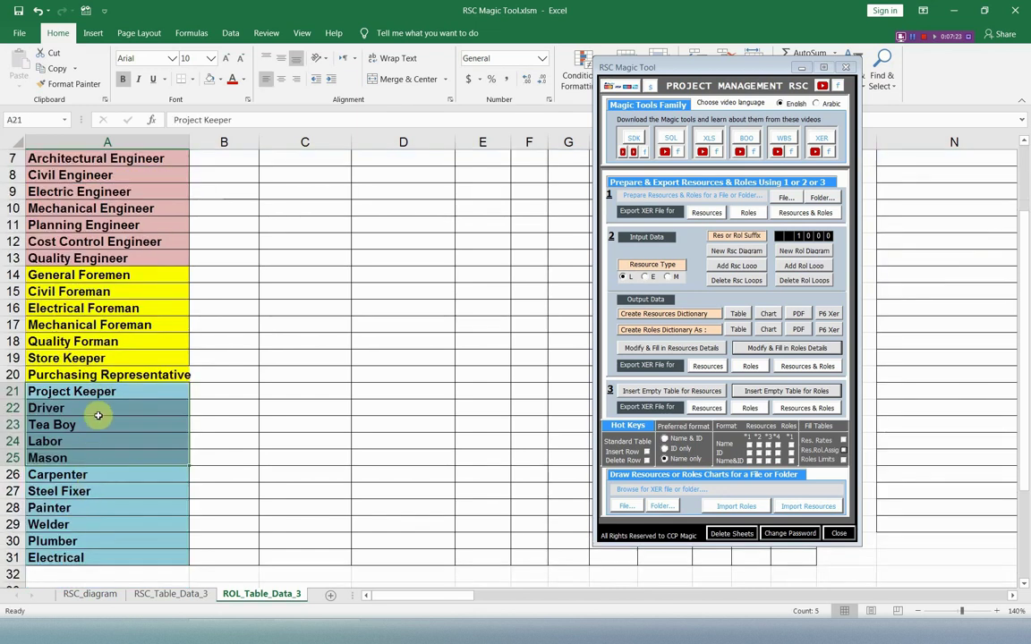
{"action": "scroll", "coordinate": [128, 371], "scroll_direction": "up", "scroll_amount": 2}
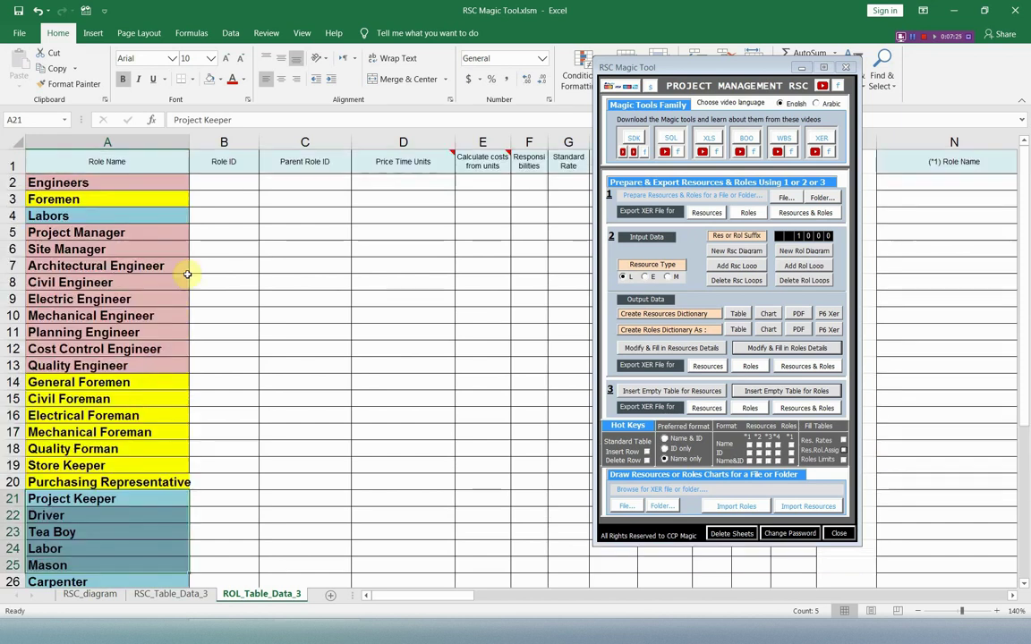
Number Role ID from Ro1000 and set Parent Role ID to Ro1000 for engineers, Ro1001 for foremen and Ro1002 for labors, leaving group rows blank
{"action": "left_click", "coordinate": [225, 182]}
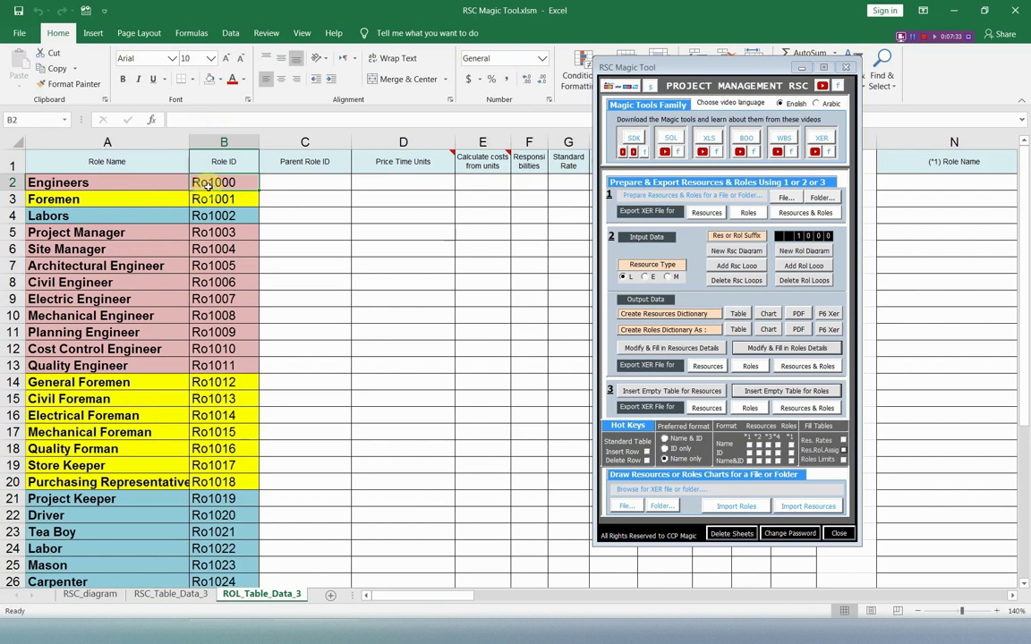
{"action": "left_click", "coordinate": [296, 182]}
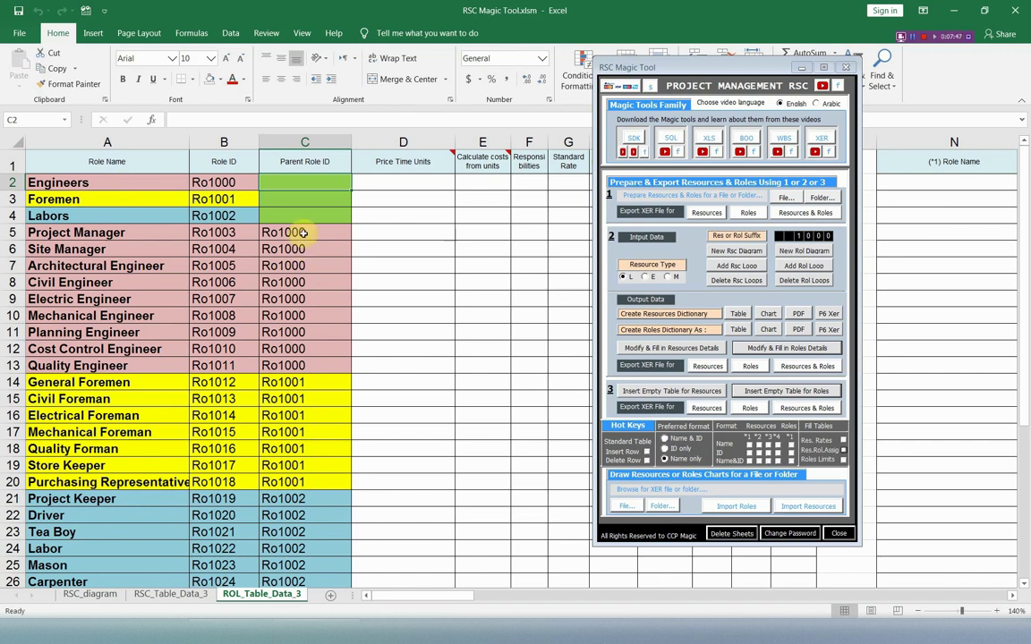
{"action": "left_click_drag", "start_coordinate": [304, 232], "coordinate": [302, 362]}
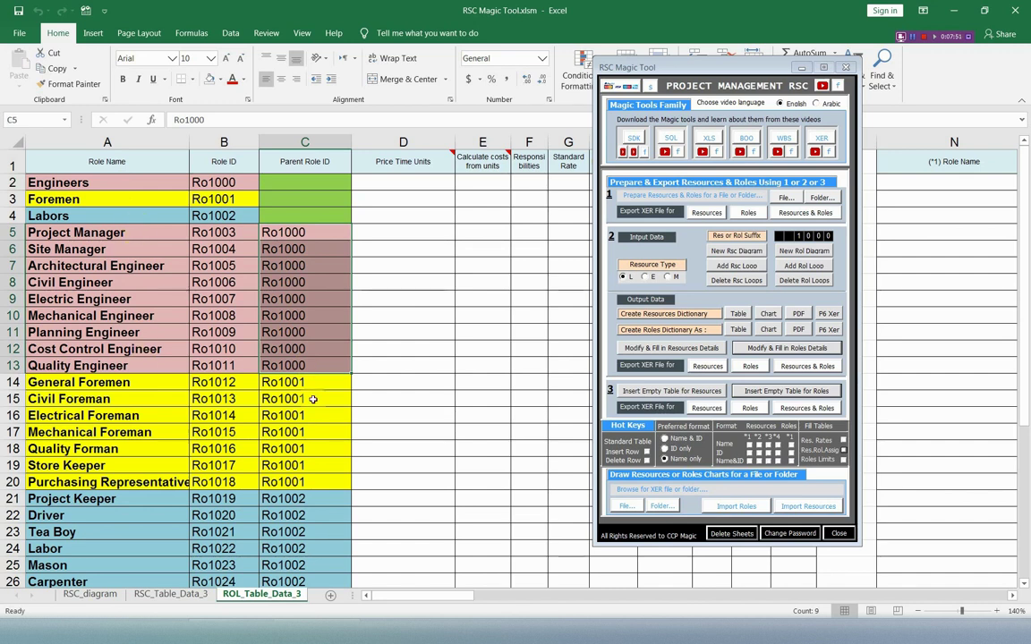
{"action": "left_click_drag", "start_coordinate": [313, 385], "coordinate": [287, 482]}
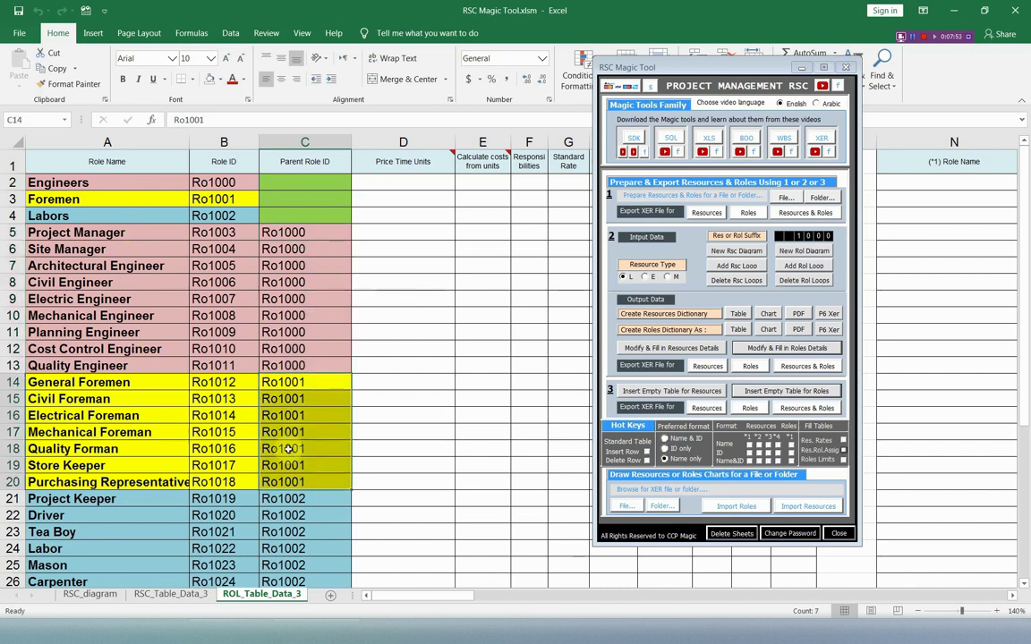
{"action": "left_click", "coordinate": [317, 501]}
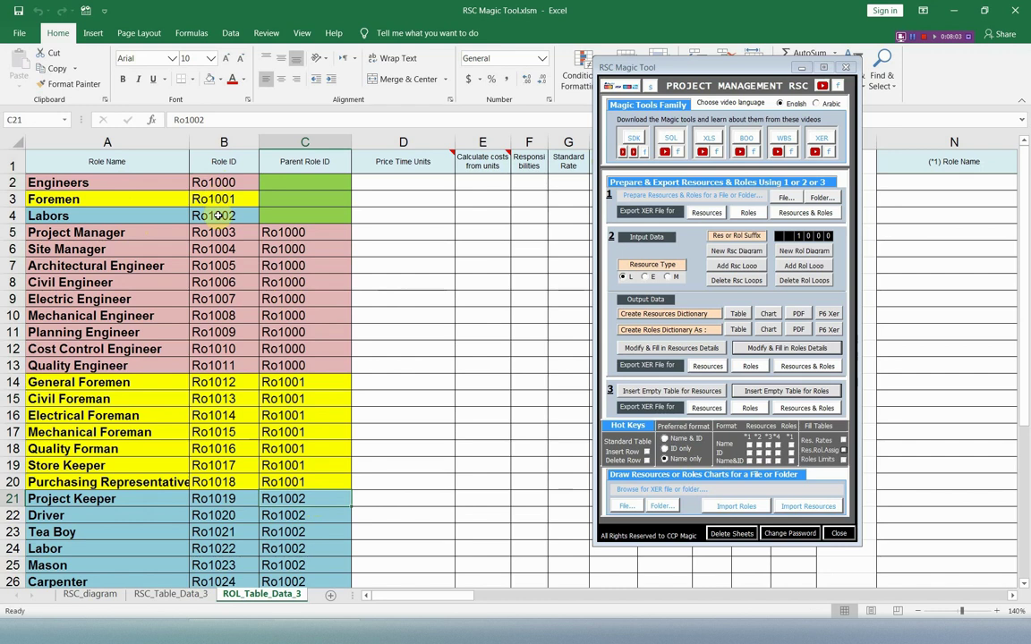
Fill Price Time Units with QT_Hour and Calculate costs from units with Y for the individual roles, leaving Responsibilities blank
{"action": "left_click", "coordinate": [410, 180]}
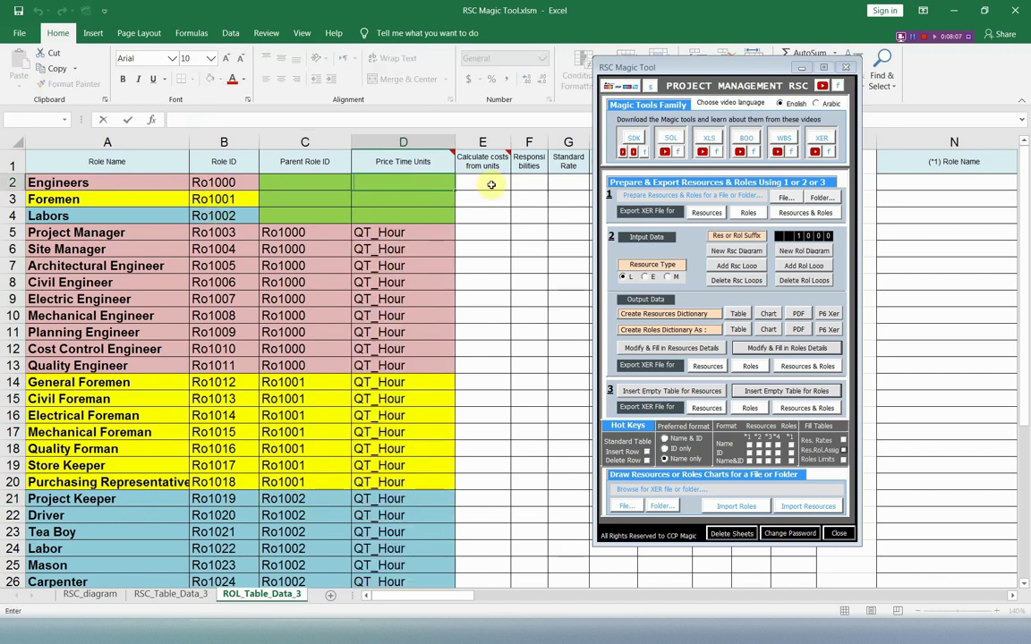
{"action": "left_click", "coordinate": [486, 180]}
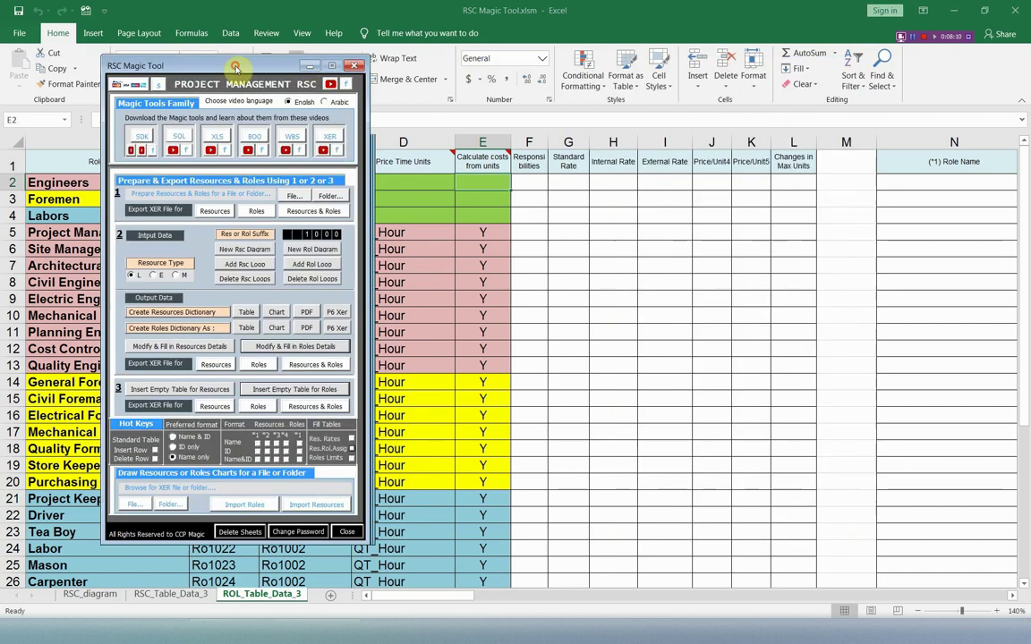
{"action": "left_click", "coordinate": [536, 179]}
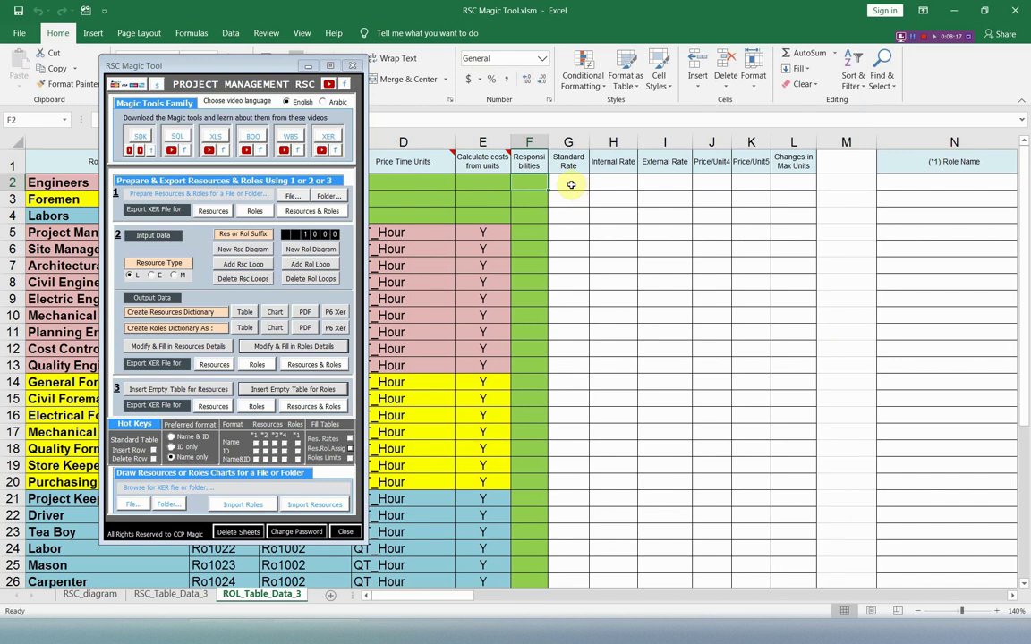
Fill Standard Rate with 50, 40 and 35 for engineers and 15 to 25 for the other roles, leaving Internal Rate through Price/Unit5 blank
{"action": "left_click", "coordinate": [568, 181]}
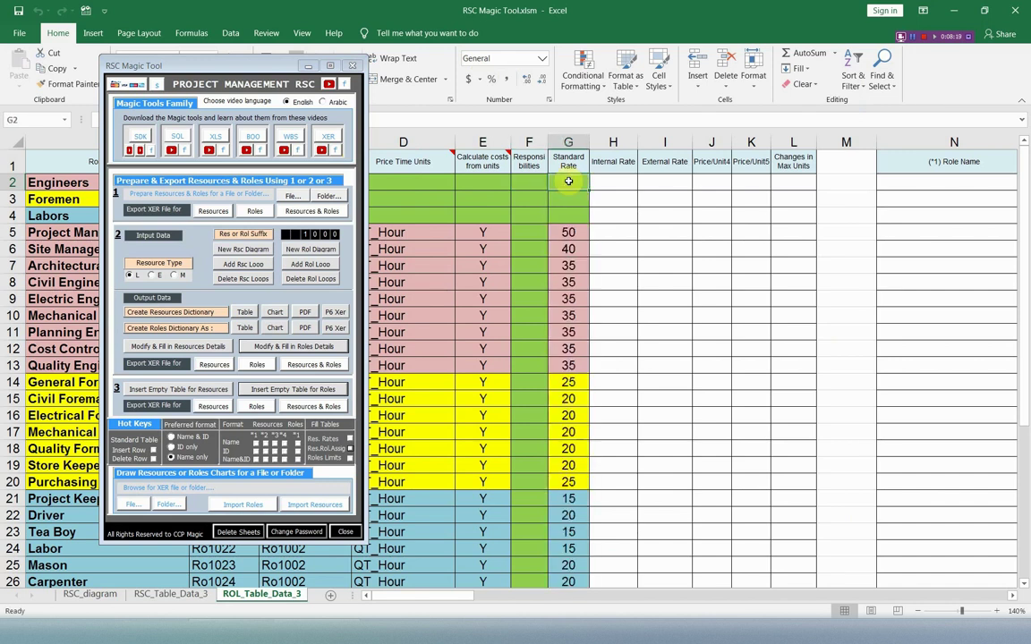
{"action": "left_click", "coordinate": [626, 179]}
{"action": "left_click", "coordinate": [662, 180]}
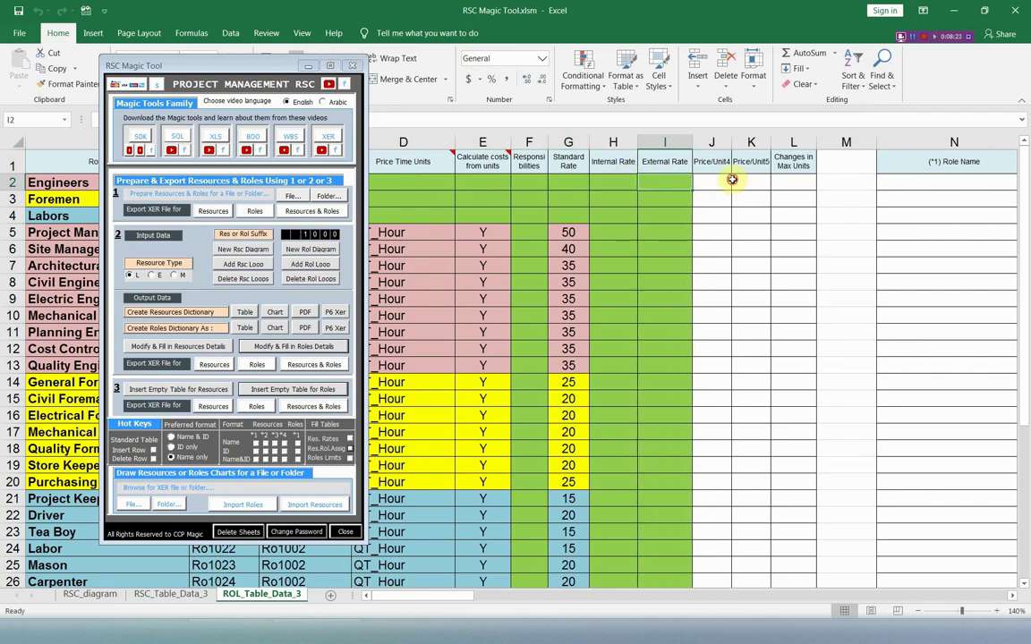
{"action": "left_click", "coordinate": [733, 182]}
{"action": "left_click", "coordinate": [723, 181]}
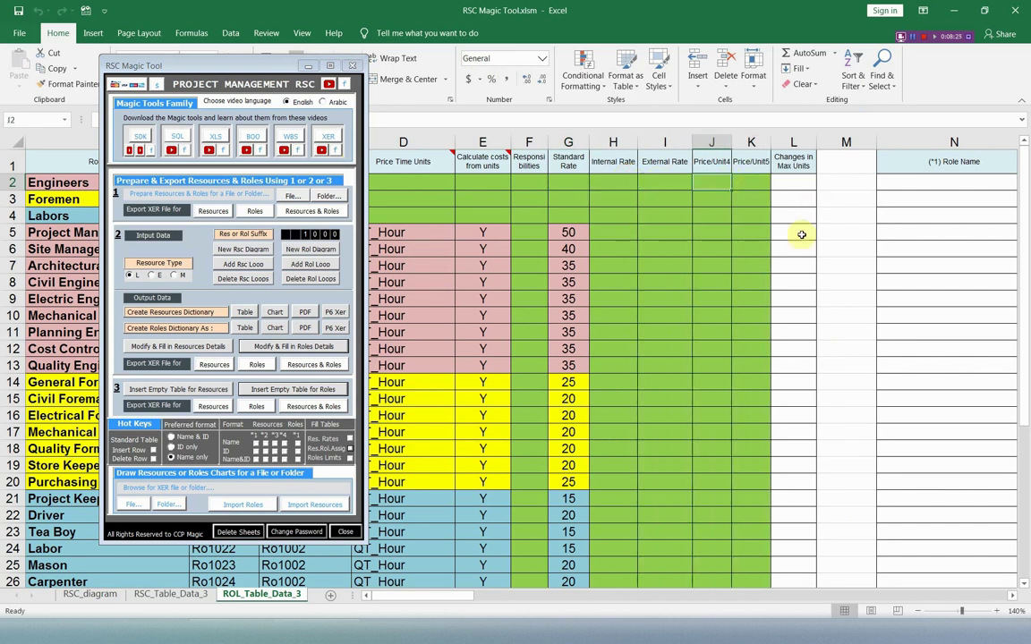
Fill Changes in Max Units with 1 for each individual role and 2 for Labor, leaving the group rows blank
{"action": "left_click", "coordinate": [1014, 597]}
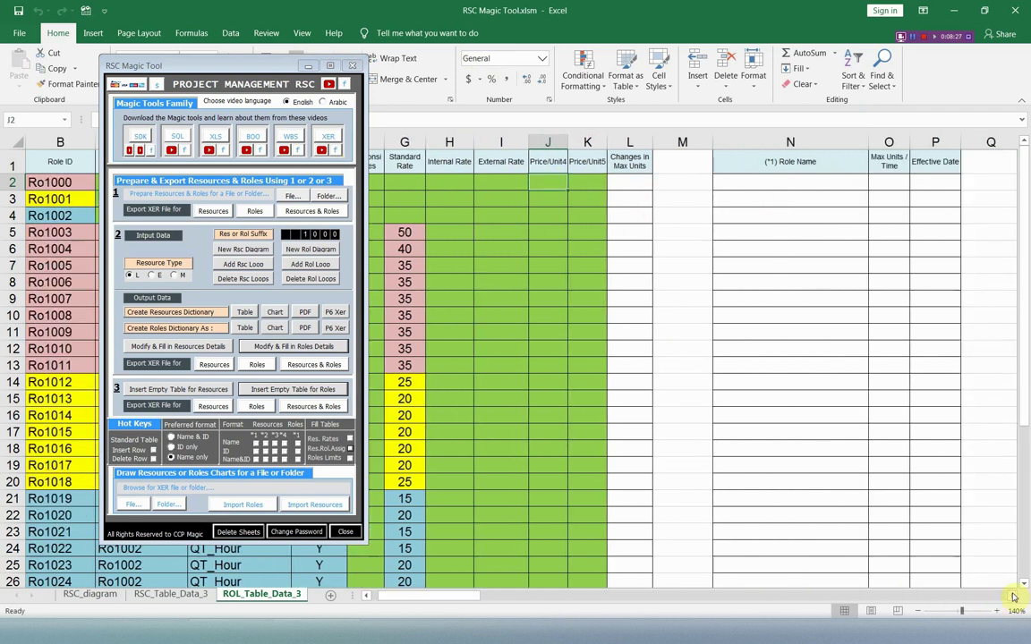
{"action": "left_click", "coordinate": [1014, 597]}
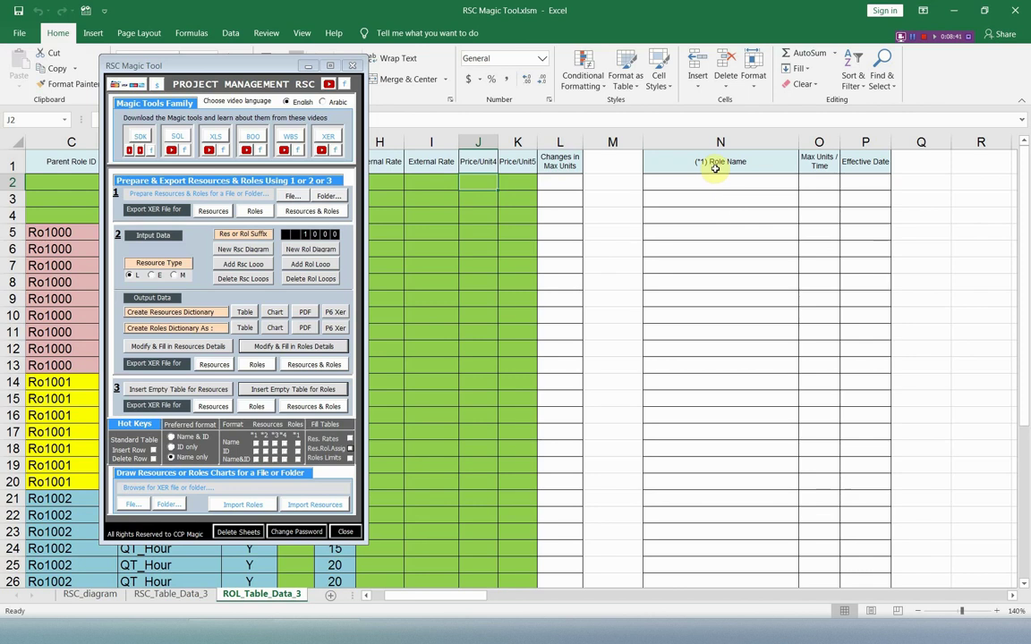
{"action": "left_click", "coordinate": [551, 179]}
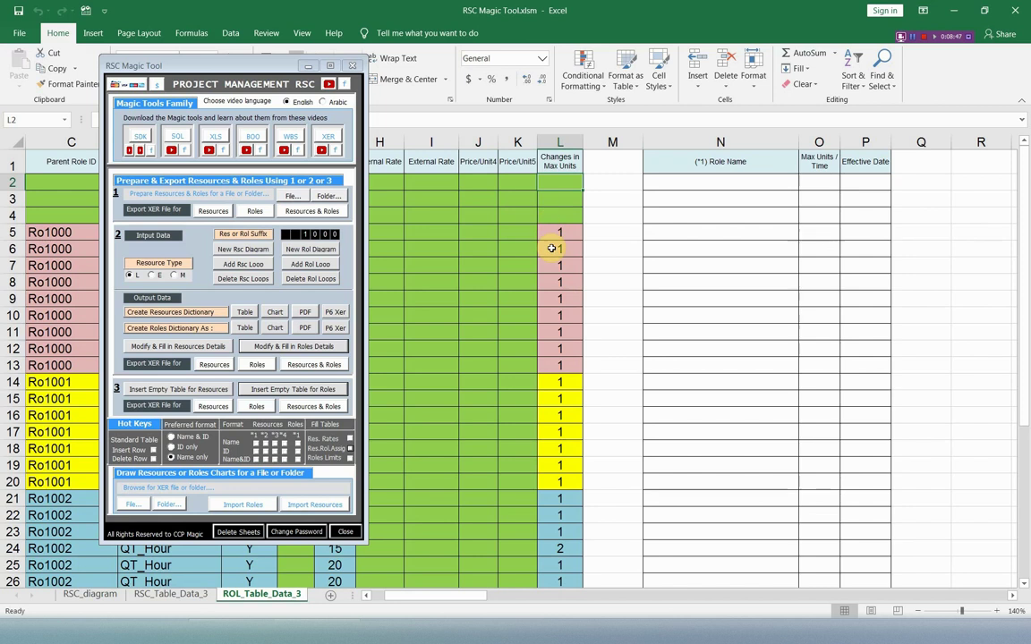
{"action": "scroll", "coordinate": [551, 248], "scroll_direction": "down", "scroll_amount": 5}
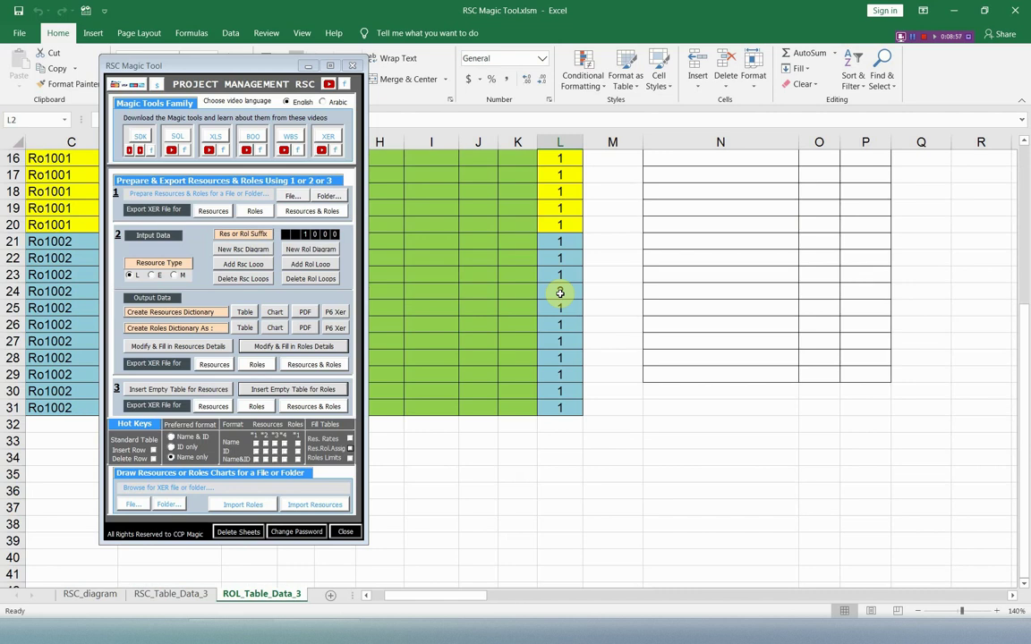
{"action": "left_click", "coordinate": [559, 293]}
{"action": "scroll", "coordinate": [632, 269], "scroll_direction": "up", "scroll_amount": 5}
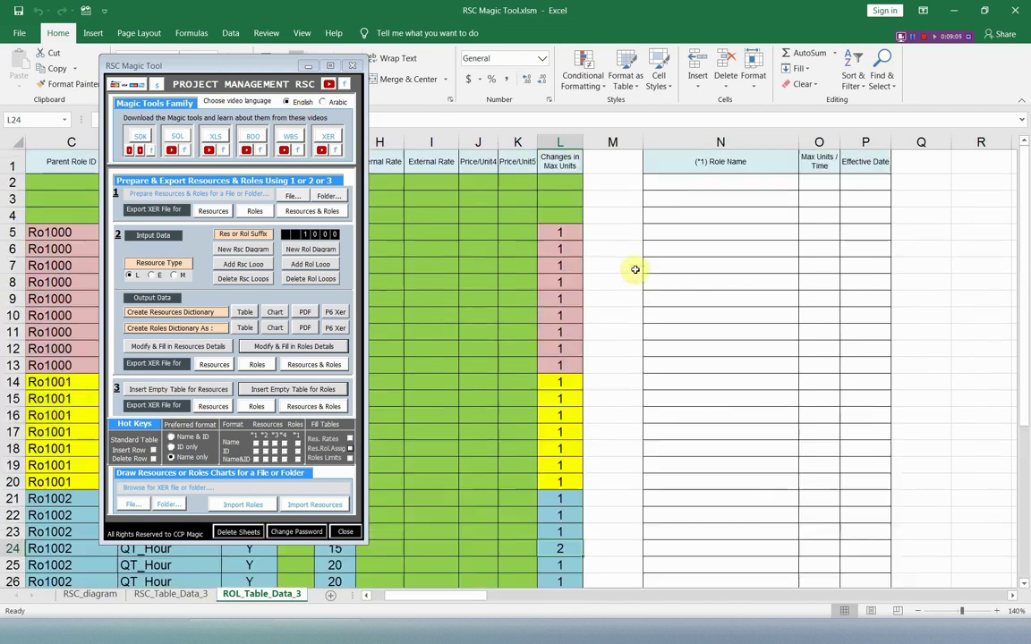
Fill the (*1) Role Name column of the limits table with the Roles Limits option, replacing old data, and widen the column
{"action": "left_click_drag", "start_coordinate": [251, 66], "coordinate": [340, 57]}
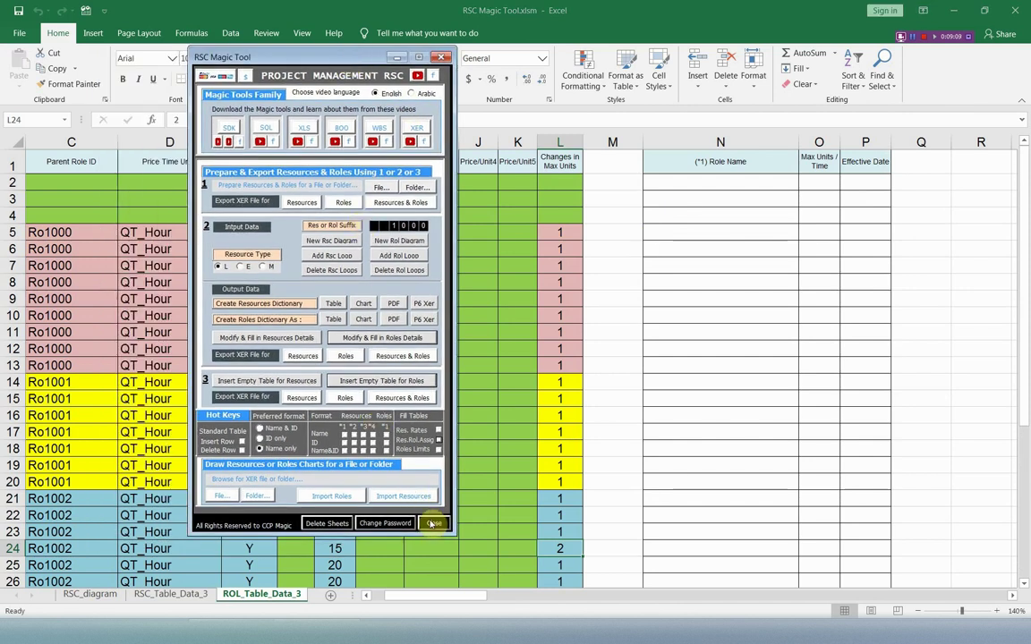
{"action": "left_click", "coordinate": [439, 449]}
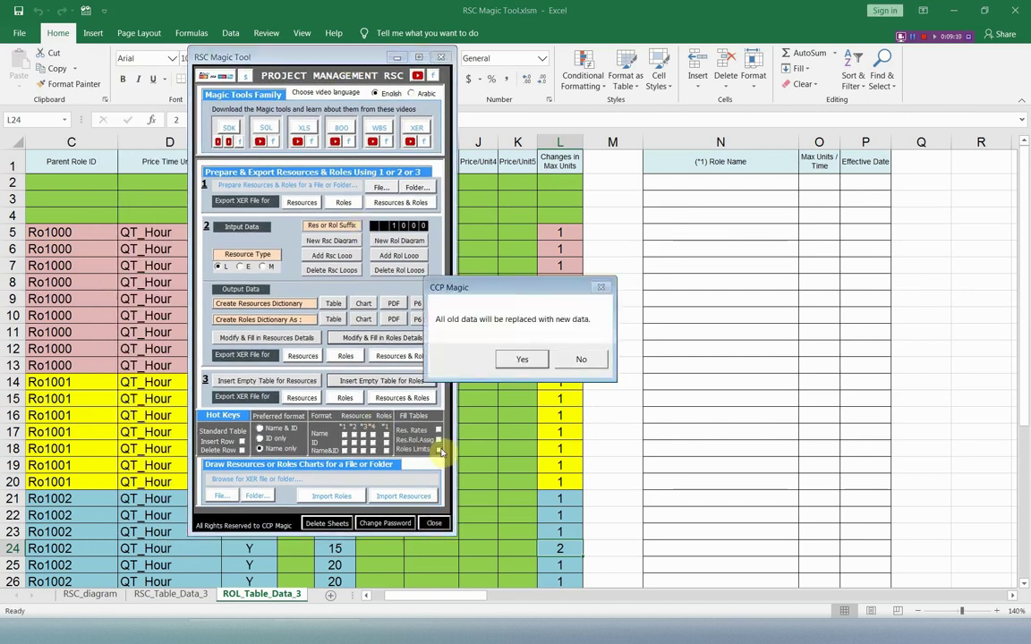
{"action": "left_click", "coordinate": [537, 350]}
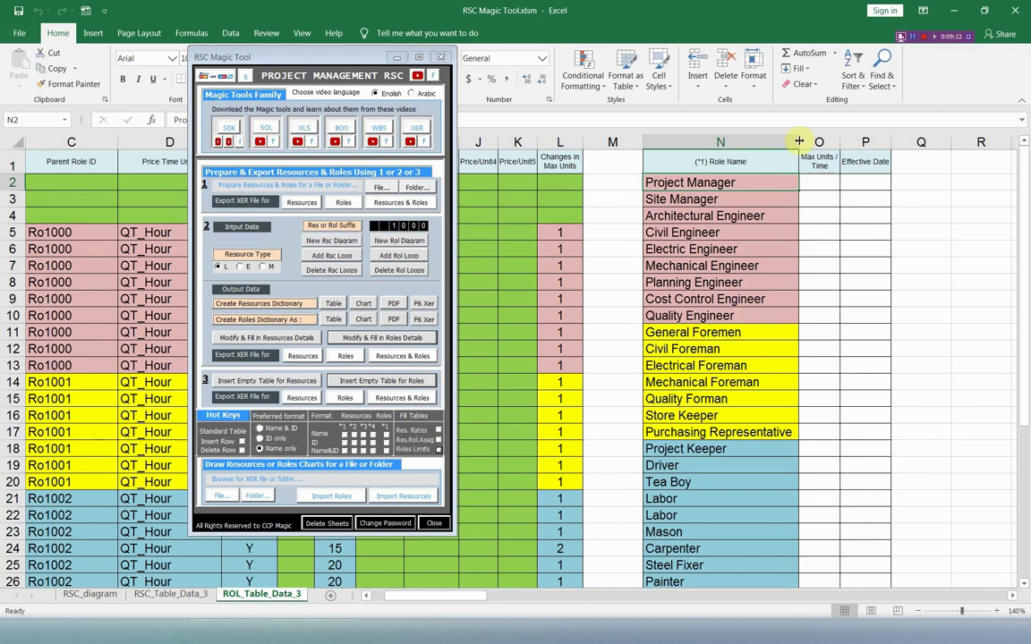
{"action": "left_click_drag", "start_coordinate": [799, 141], "coordinate": [815, 142]}
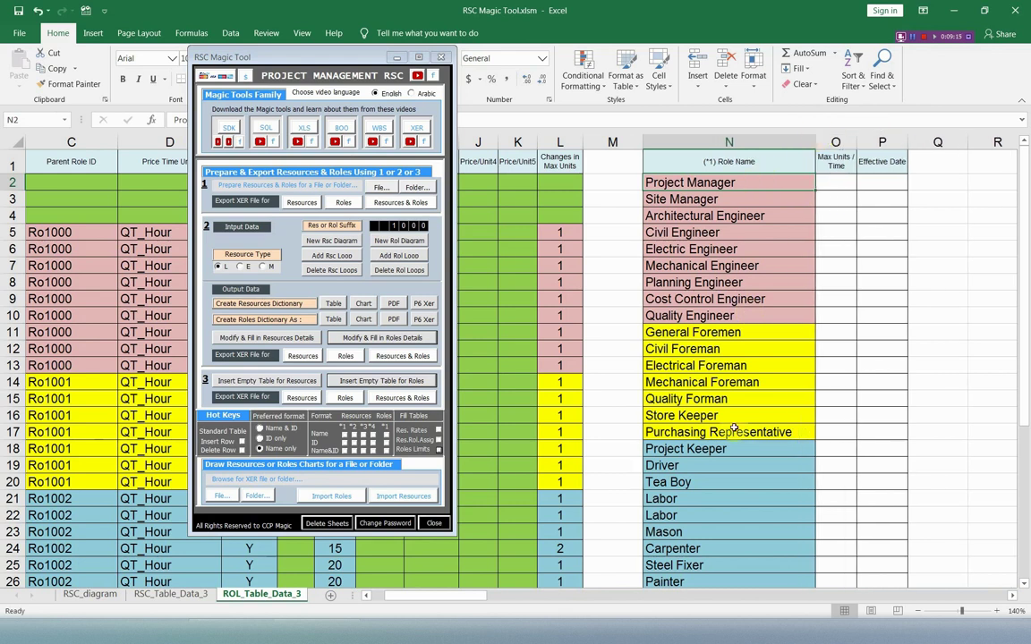
{"action": "scroll", "coordinate": [732, 430], "scroll_direction": "down", "scroll_amount": 2}
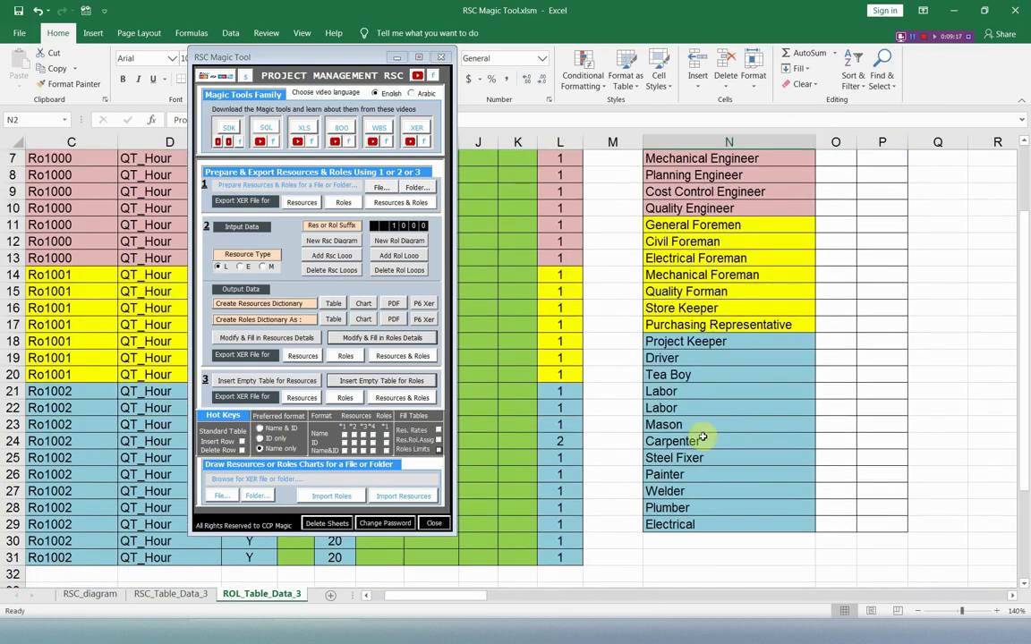
{"action": "left_click_drag", "start_coordinate": [704, 394], "coordinate": [704, 409]}
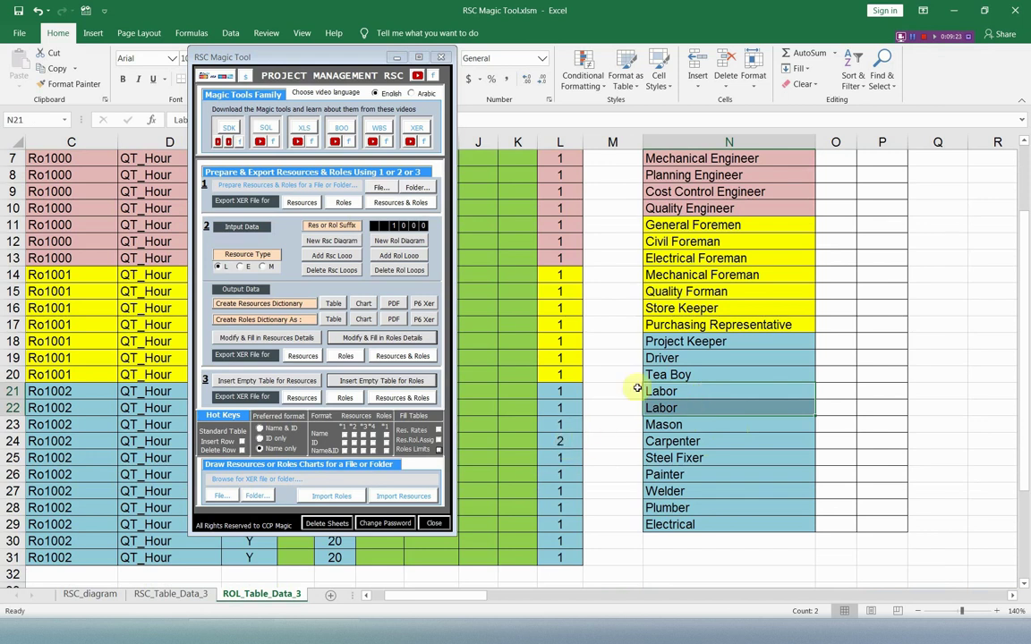
{"action": "scroll", "coordinate": [577, 317], "scroll_direction": "up", "scroll_amount": 2}
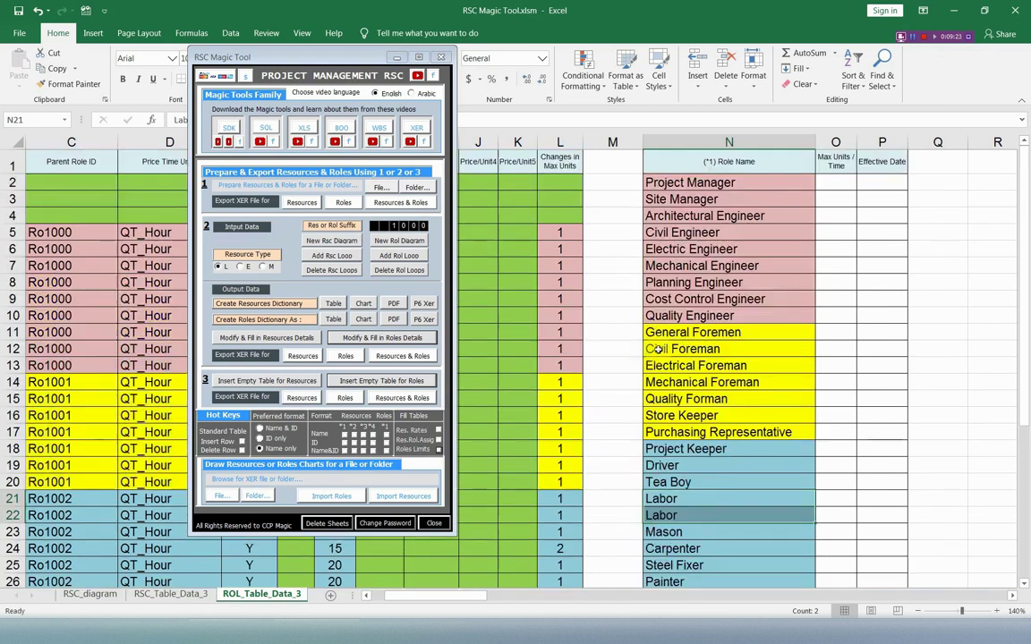
Fill Max Units / Time in the role limits table with each role's limit, including 100 and 200 for the two Labor rows
{"action": "double_click", "coordinate": [835, 183]}
{"action": "scroll", "coordinate": [823, 235], "scroll_direction": "down", "scroll_amount": 3}
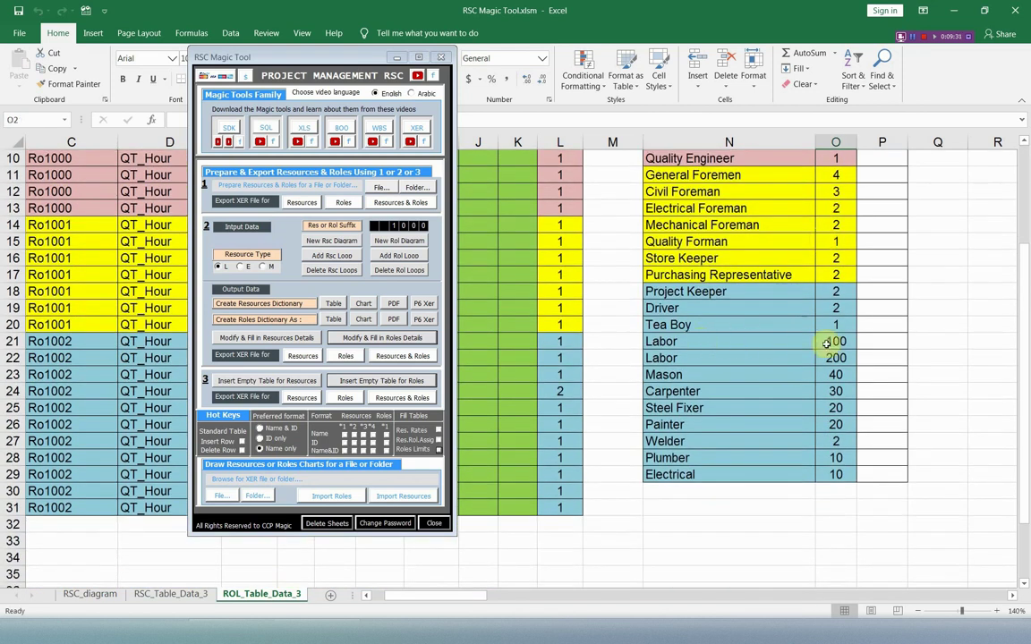
{"action": "scroll", "coordinate": [831, 358], "scroll_direction": "up", "scroll_amount": 3}
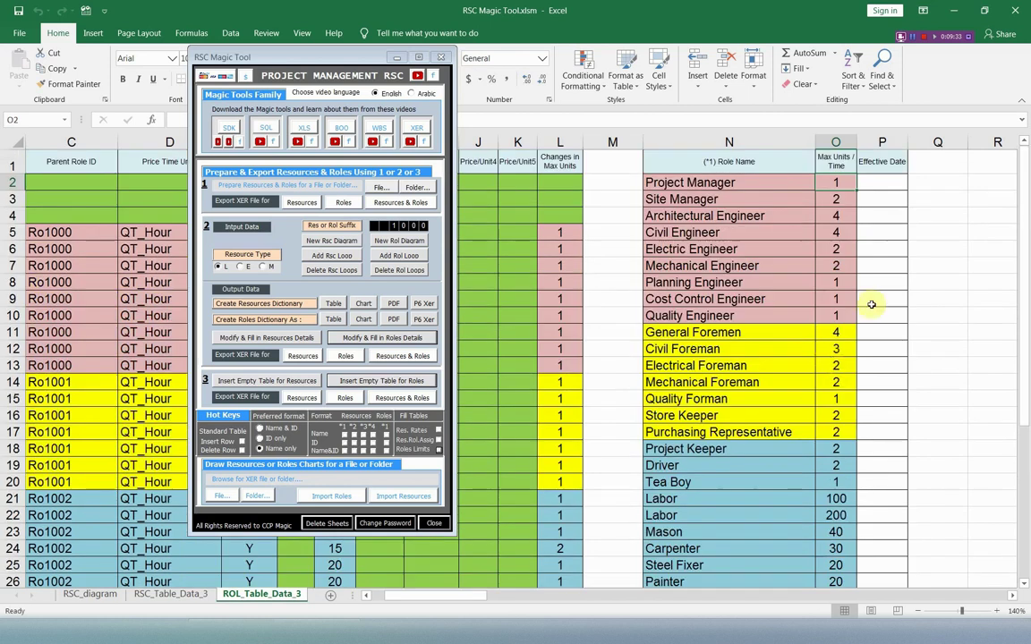
Fill Effective Date in the role limits table with 01-Apr, except 01-Oct for the second Labor, 01-May Mason, 01-Jul Painter and 01-Jun Plumber and Electrical
{"action": "left_click", "coordinate": [885, 182]}
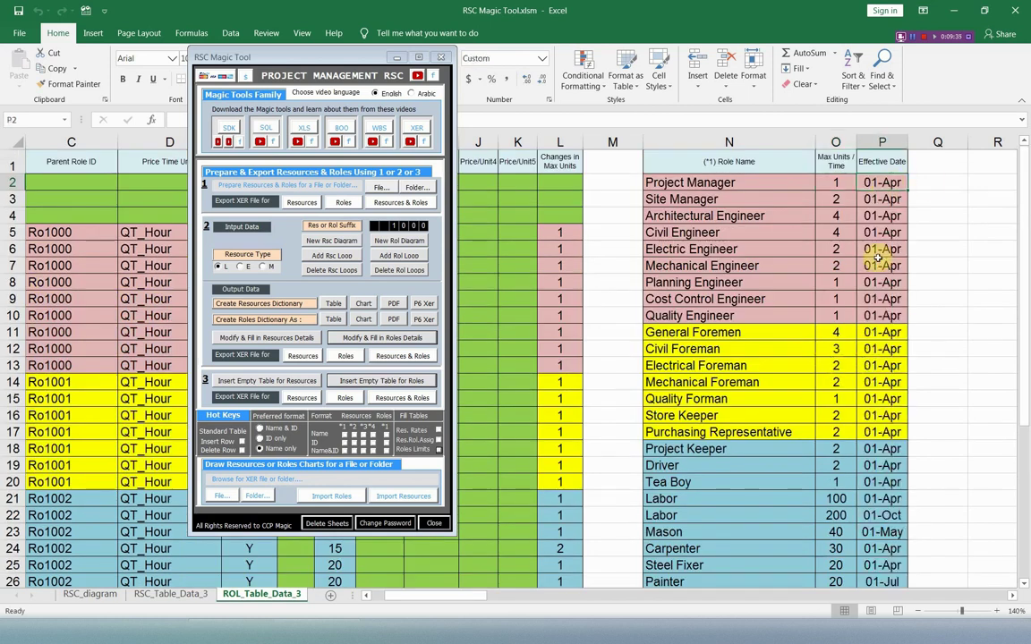
{"action": "scroll", "coordinate": [878, 262], "scroll_direction": "down", "scroll_amount": 4}
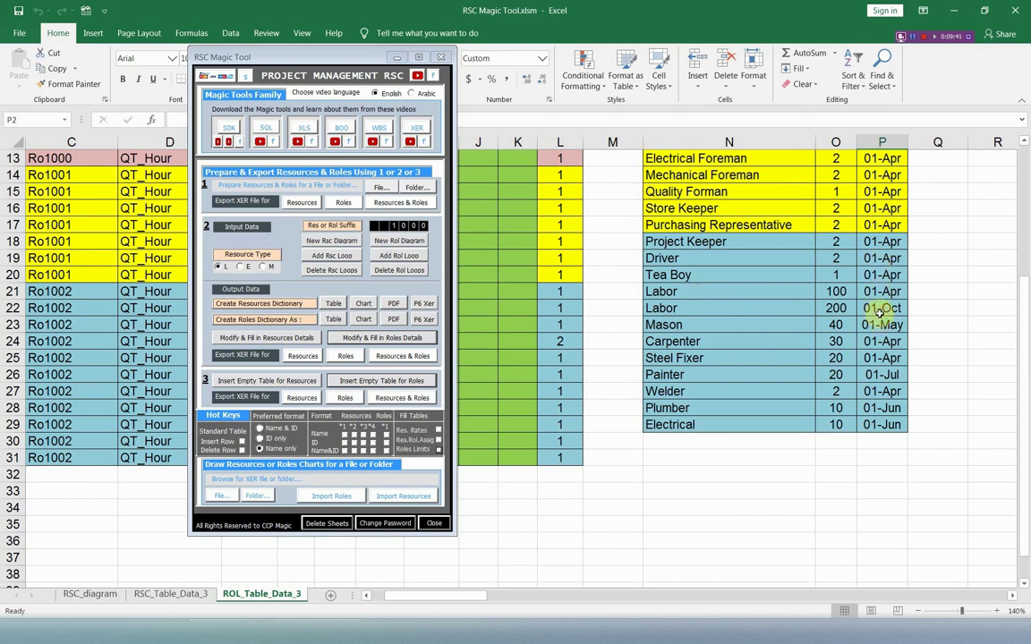
{"action": "scroll", "coordinate": [817, 276], "scroll_direction": "up", "scroll_amount": 4}
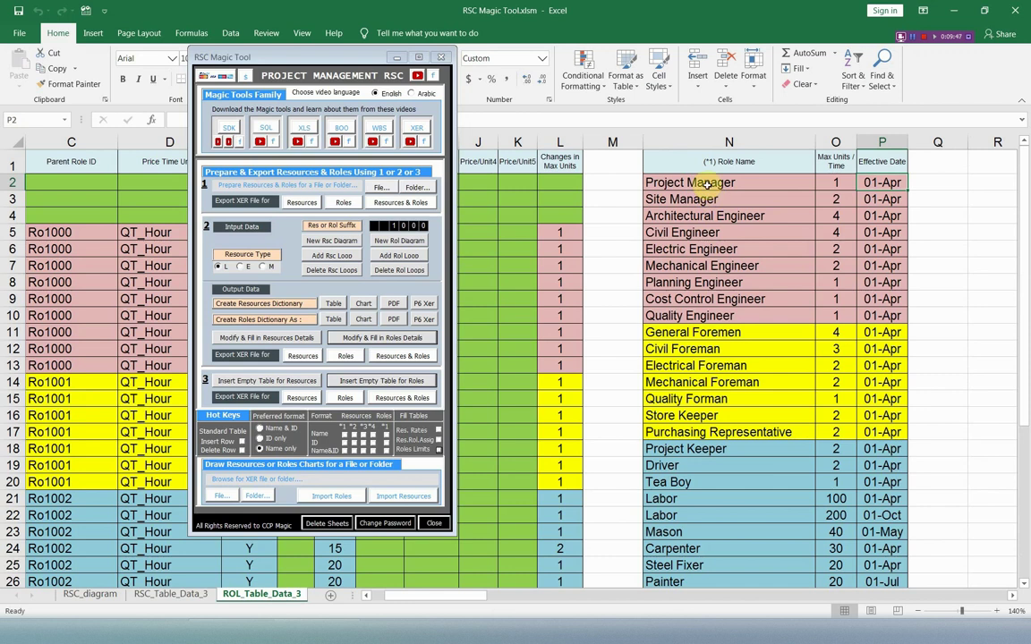
On RSC_Table_Data_3, widen the (*4) Role Name column and fill it with the roles assigned to each resource
{"action": "left_click", "coordinate": [397, 56]}
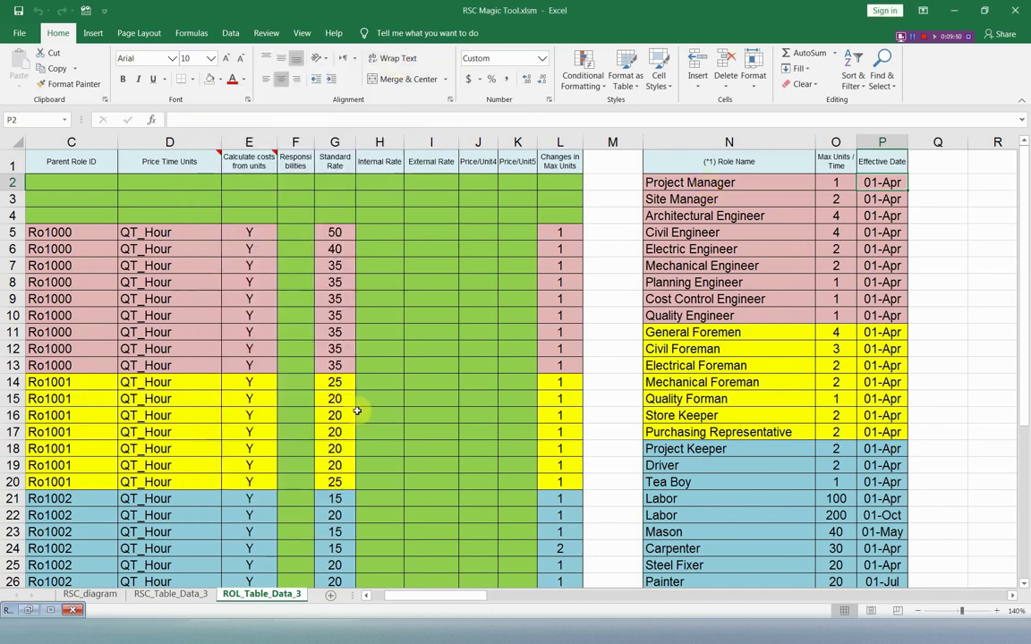
{"action": "left_click", "coordinate": [192, 595]}
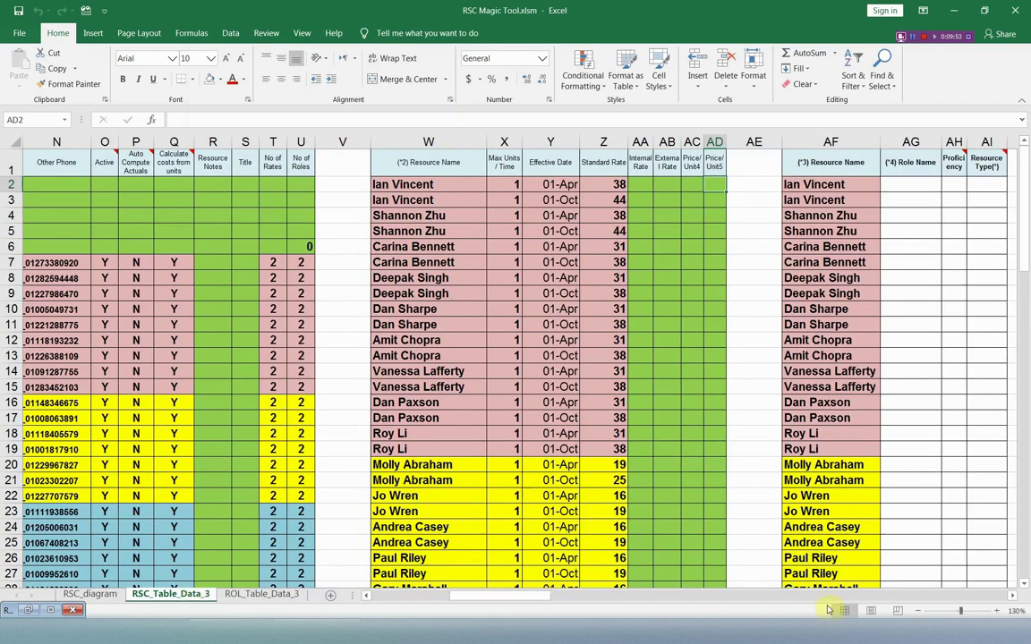
{"action": "left_click", "coordinate": [1012, 595]}
{"action": "left_click", "coordinate": [1012, 595]}
{"action": "left_click", "coordinate": [1012, 597]}
{"action": "left_click", "coordinate": [1012, 597]}
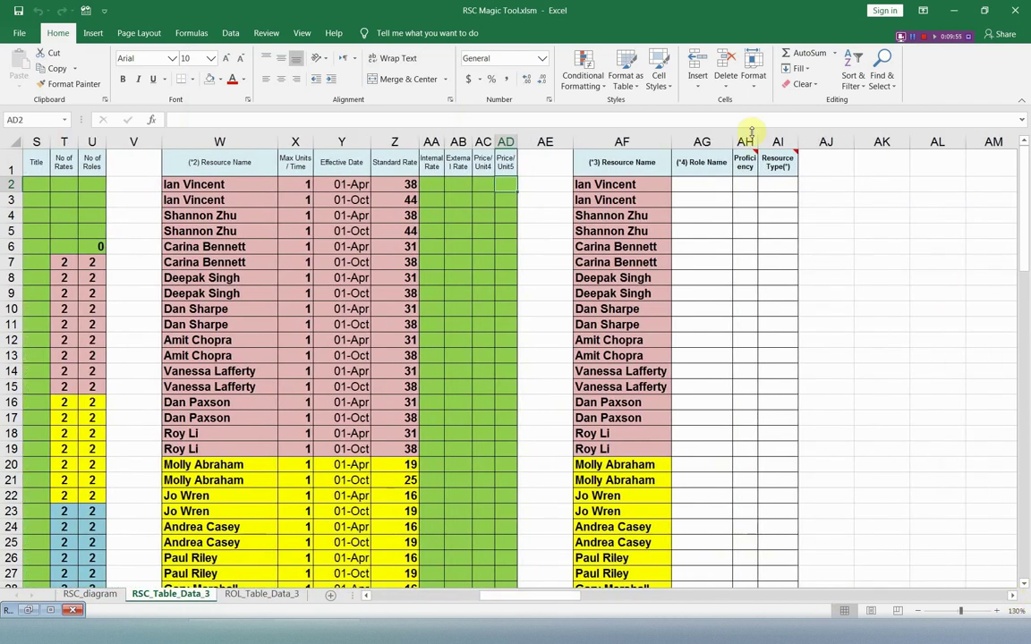
{"action": "left_click_drag", "start_coordinate": [730, 140], "coordinate": [808, 141]}
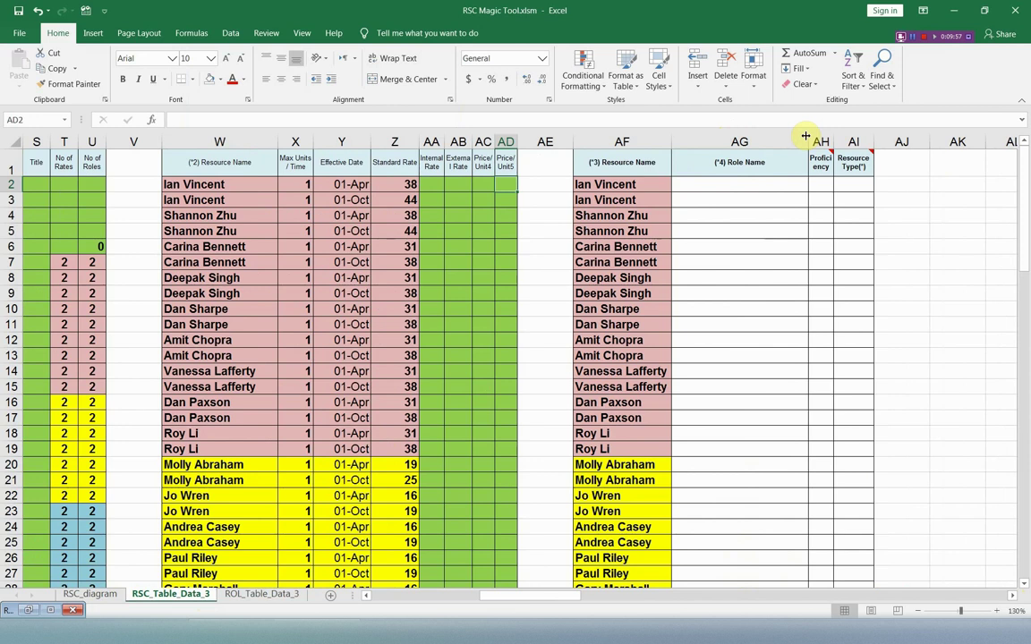
{"action": "left_click", "coordinate": [731, 182]}
{"action": "key", "text": "ctrl+v"}
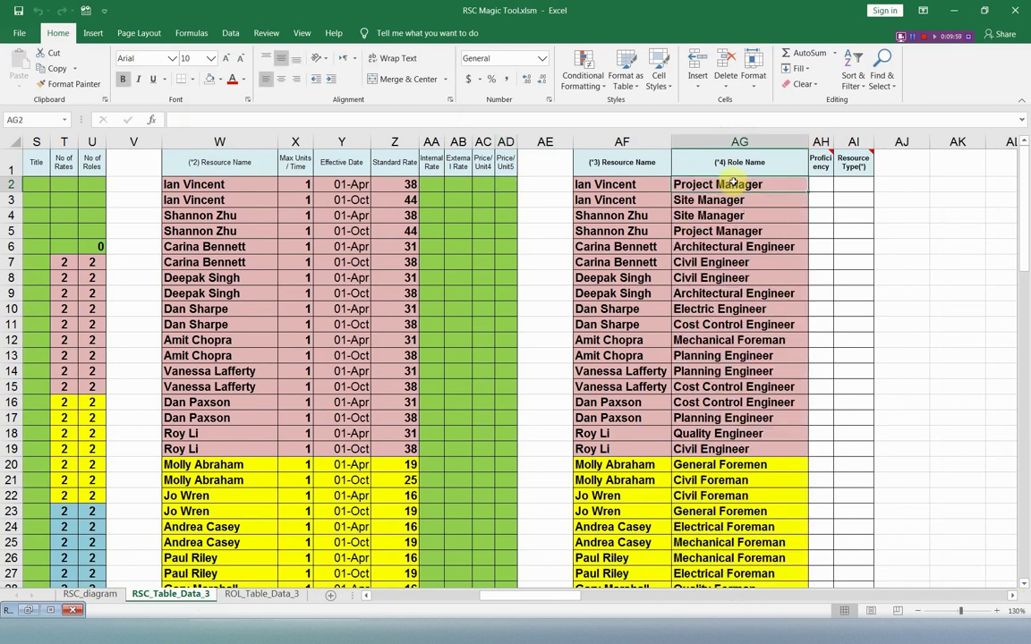
{"action": "left_click_drag", "start_coordinate": [809, 134], "coordinate": [815, 141]}
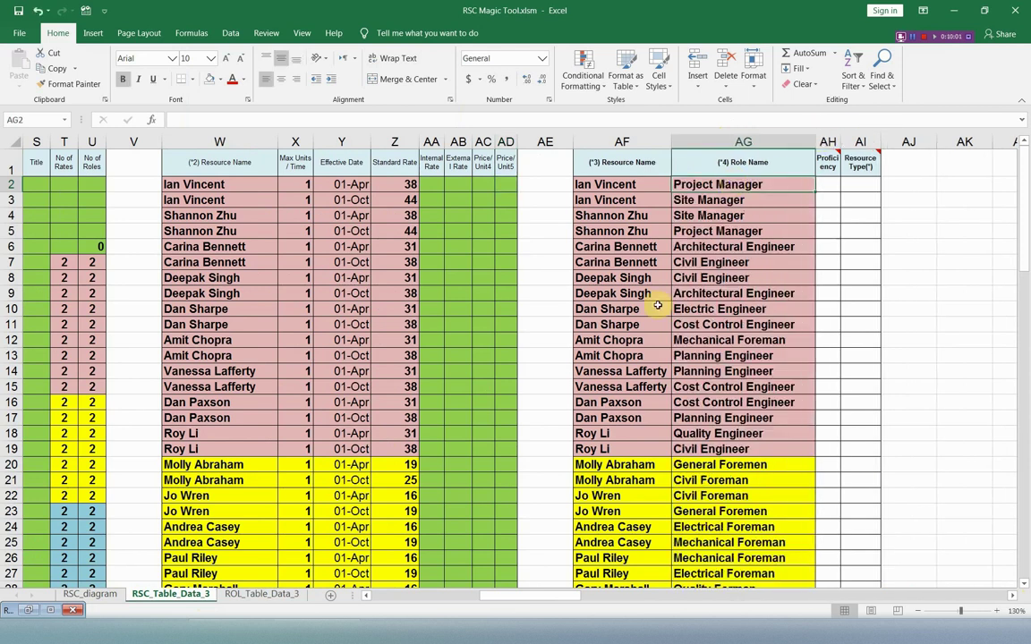
{"action": "scroll", "coordinate": [615, 331], "scroll_direction": "down", "scroll_amount": 2}
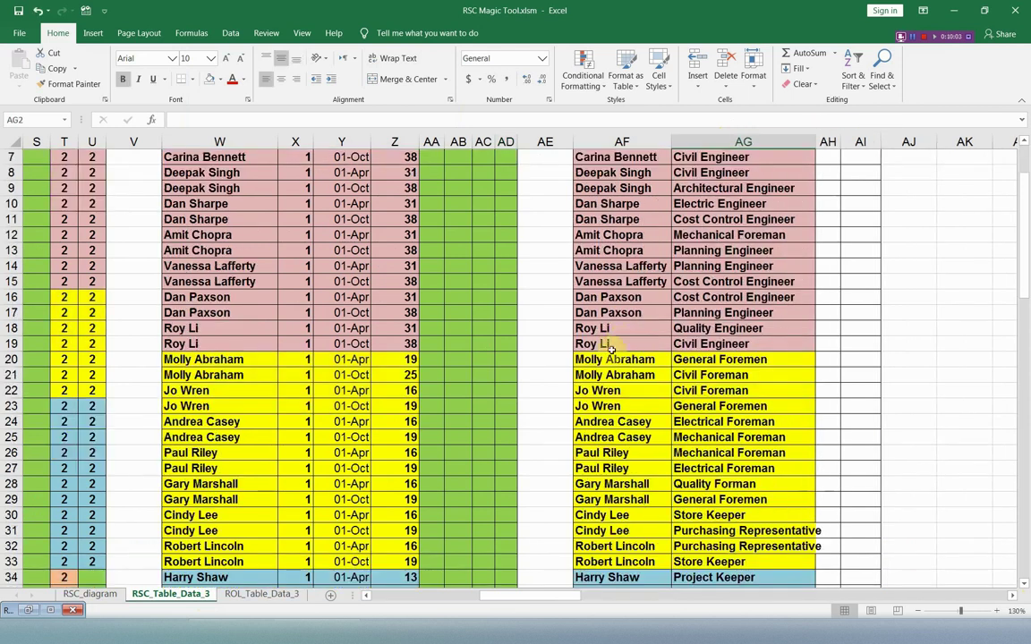
{"action": "scroll", "coordinate": [611, 347], "scroll_direction": "down", "scroll_amount": 2}
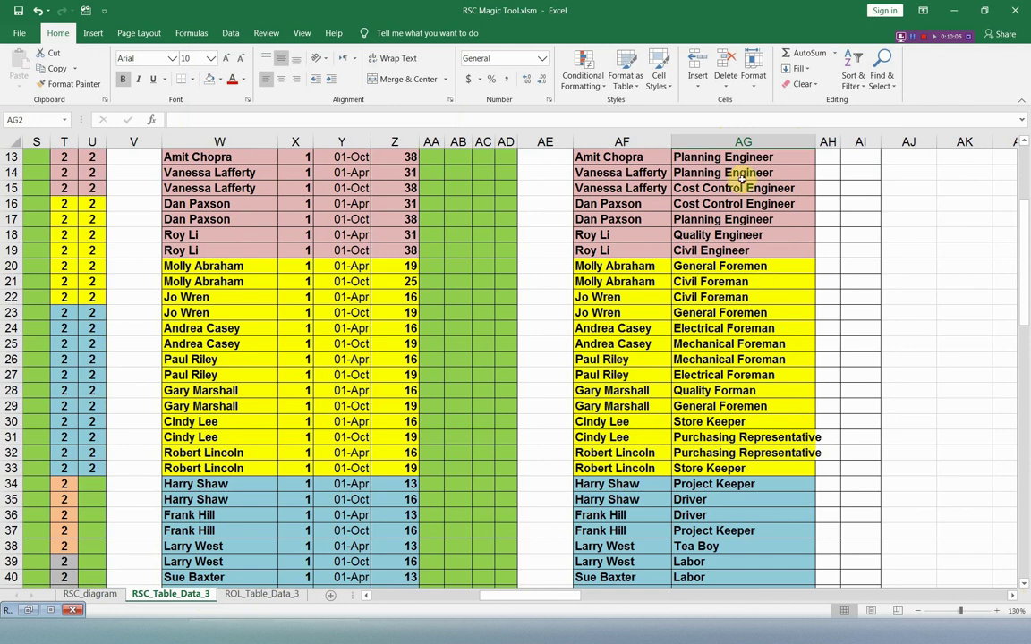
{"action": "scroll", "coordinate": [741, 179], "scroll_direction": "up", "scroll_amount": 4}
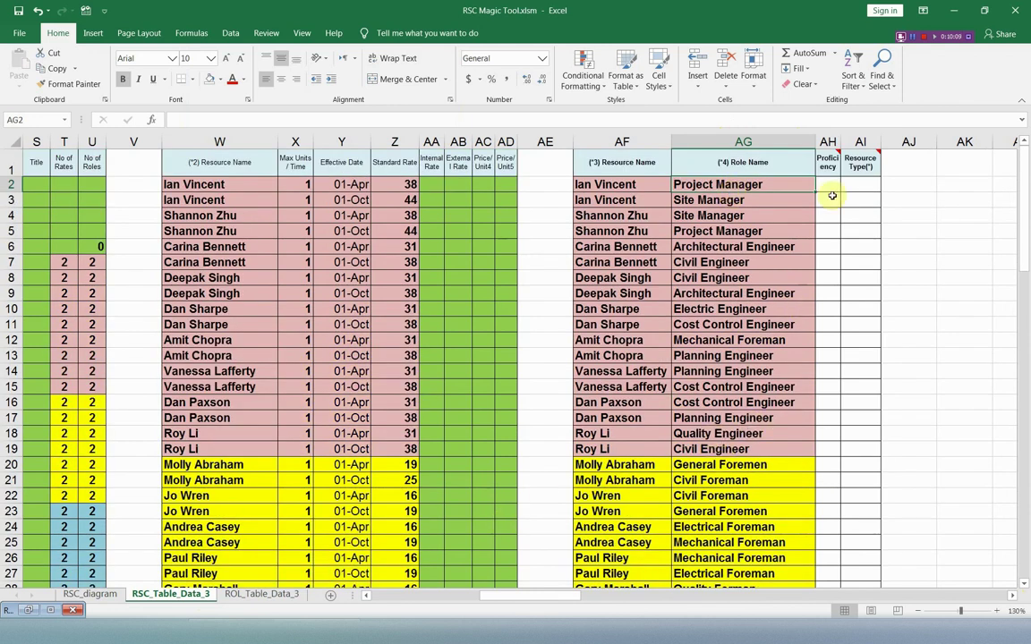
Fill Proficiency with levels from 1 to 3 and Resource Type with RT_Labor for the role assignments, widening both columns
{"action": "left_click_drag", "start_coordinate": [837, 142], "coordinate": [861, 143]}
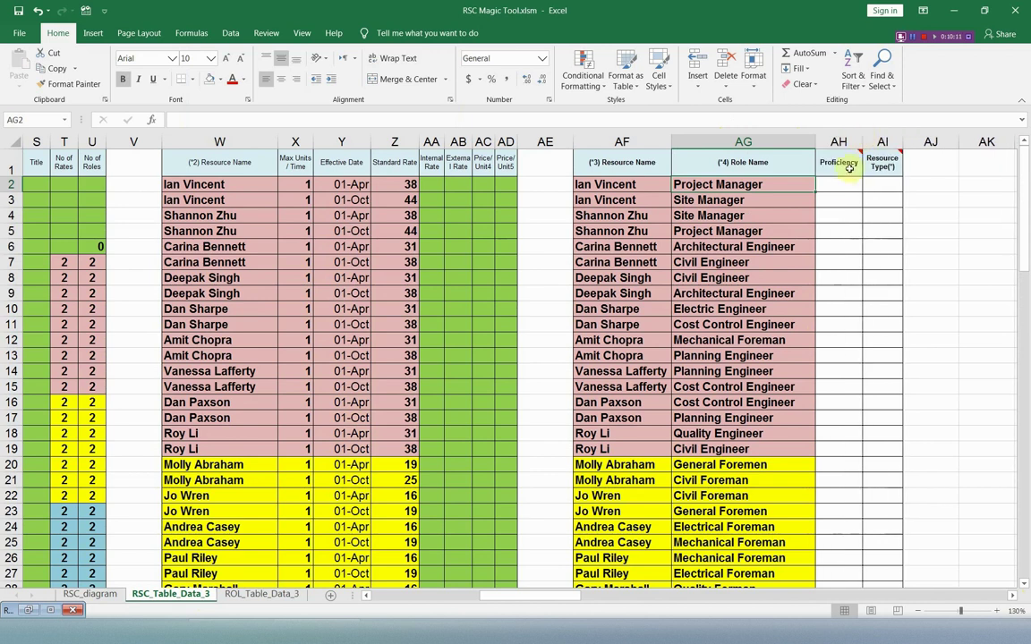
{"action": "left_click", "coordinate": [842, 184]}
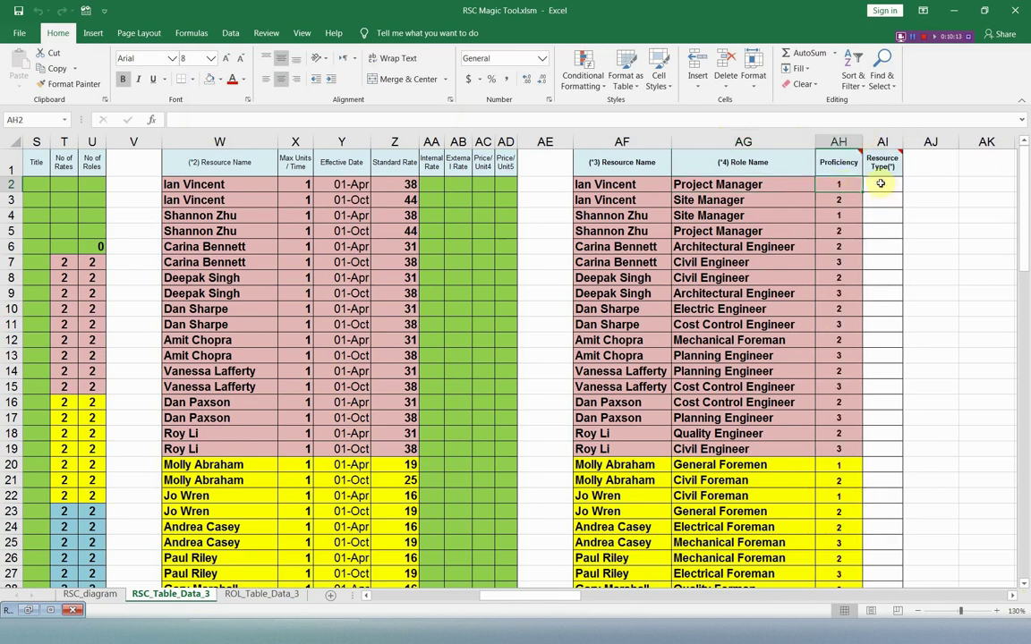
{"action": "left_click", "coordinate": [882, 183]}
{"action": "left_click_drag", "start_coordinate": [903, 143], "coordinate": [932, 141]}
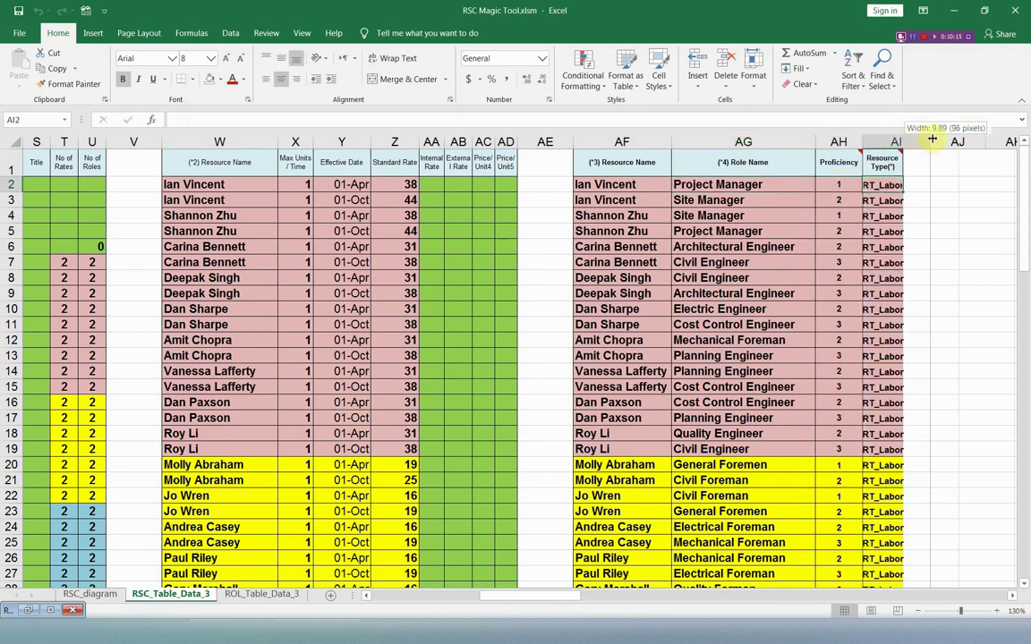
{"action": "scroll", "coordinate": [794, 264], "scroll_direction": "down", "scroll_amount": 2}
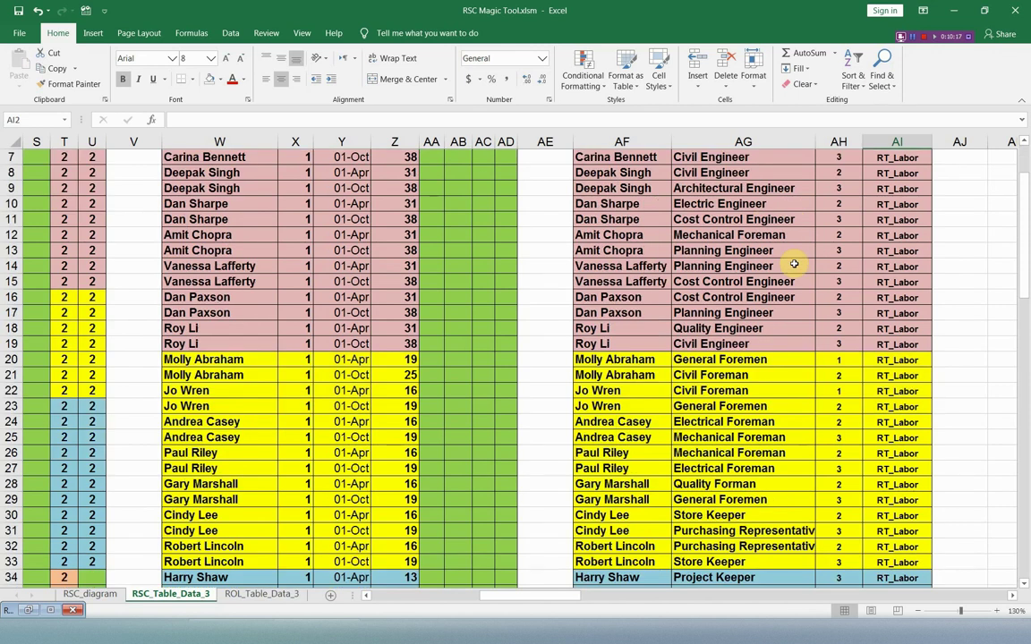
{"action": "scroll", "coordinate": [793, 264], "scroll_direction": "up", "scroll_amount": 2}
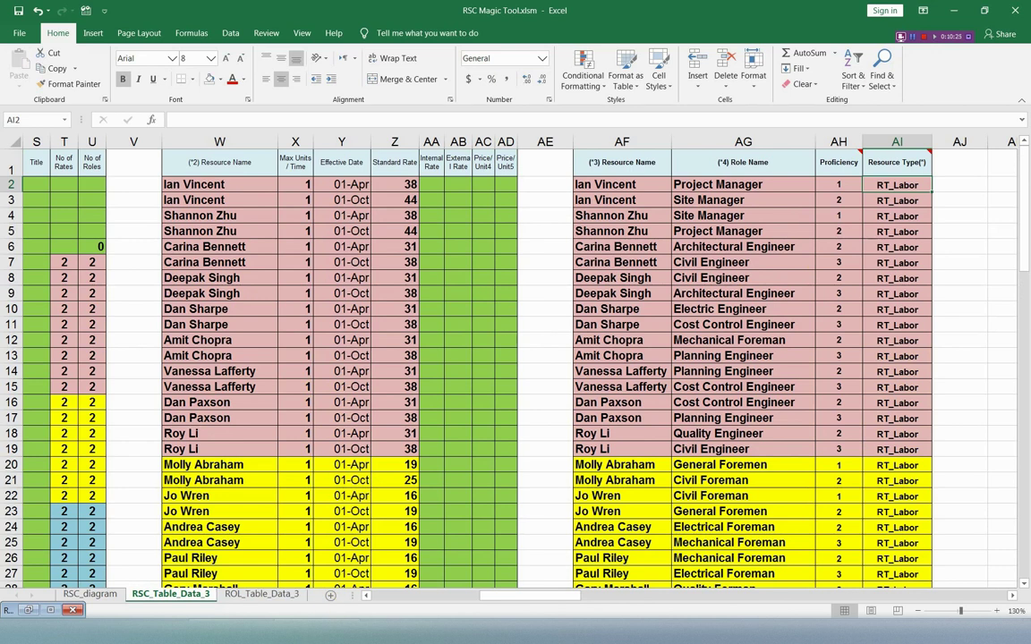
Restore the RSC Magic Tool window and slightly widen the (*3) Resource Name column
{"action": "left_click", "coordinate": [340, 630]}
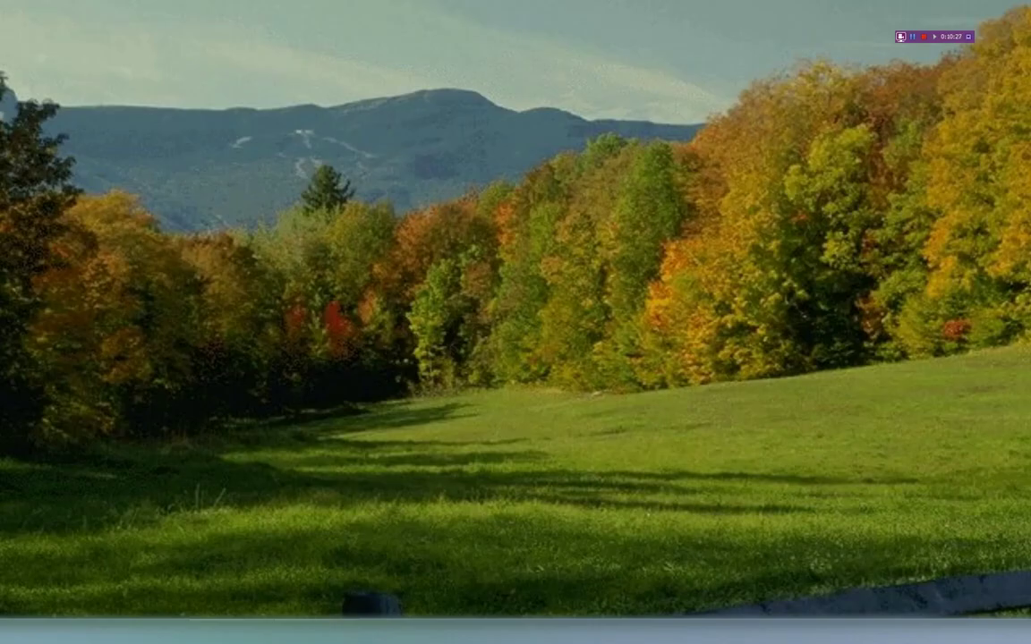
{"action": "left_click", "coordinate": [358, 632]}
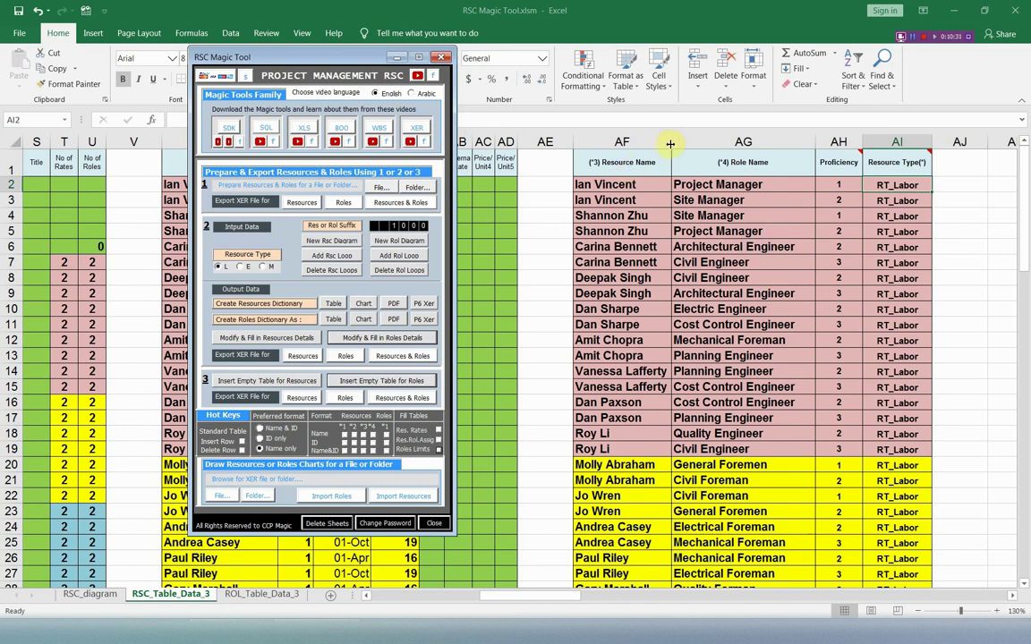
{"action": "left_click_drag", "start_coordinate": [669, 143], "coordinate": [680, 144]}
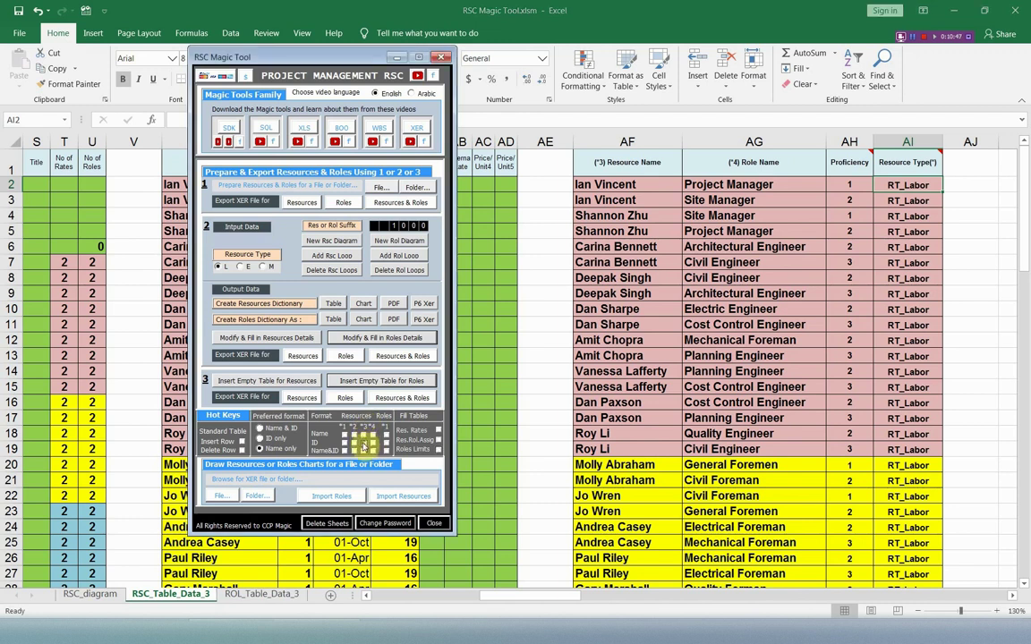
Switch the (*3) resource column's format to ID, then to Name & ID with a wider column, and return it to Name
{"action": "left_click", "coordinate": [364, 445]}
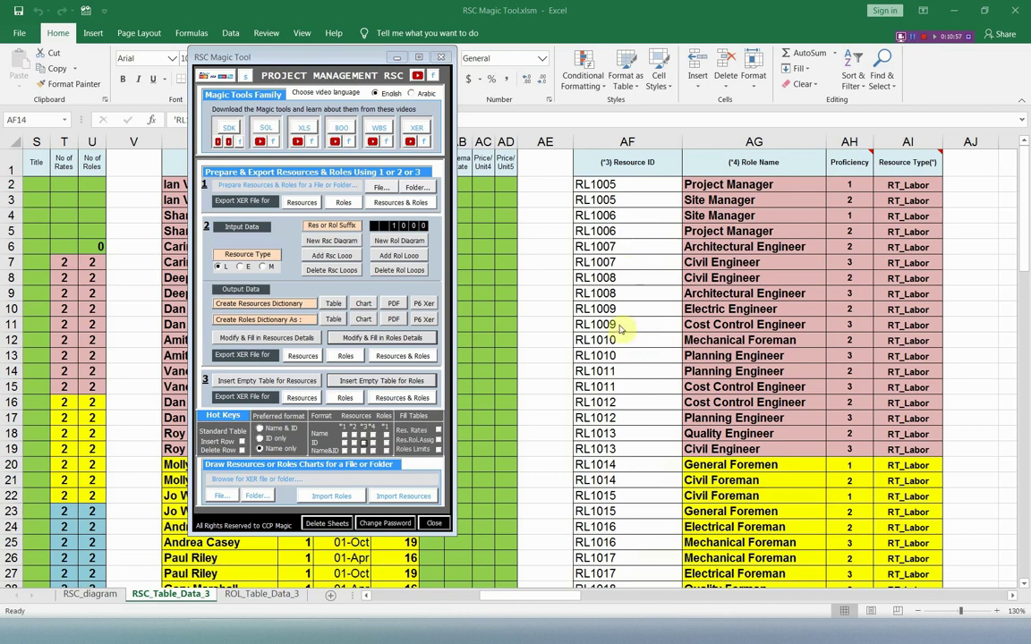
{"action": "left_click", "coordinate": [366, 455]}
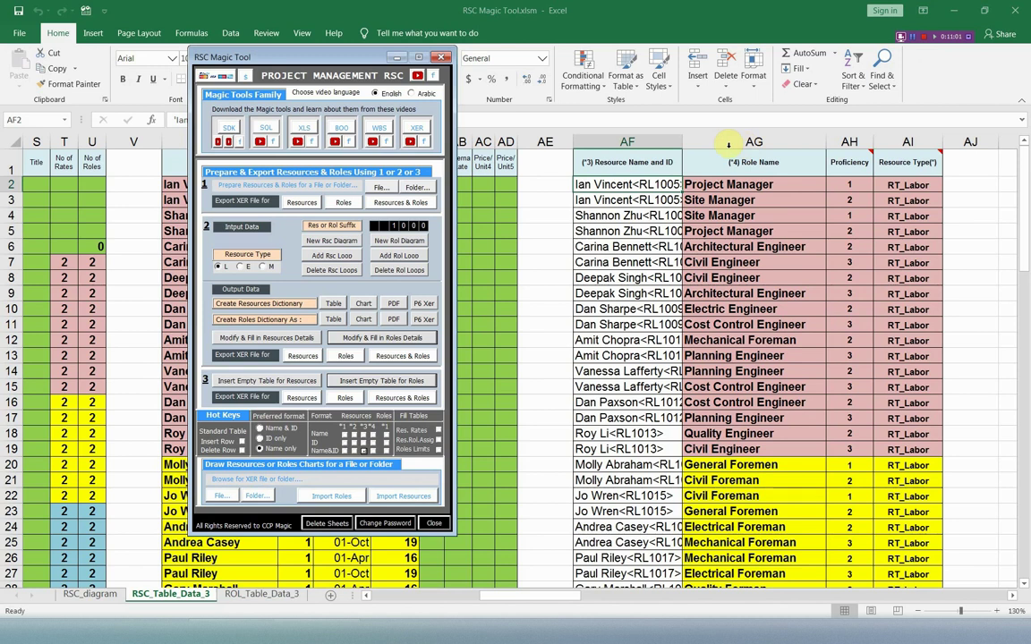
{"action": "left_click_drag", "start_coordinate": [681, 143], "coordinate": [736, 142]}
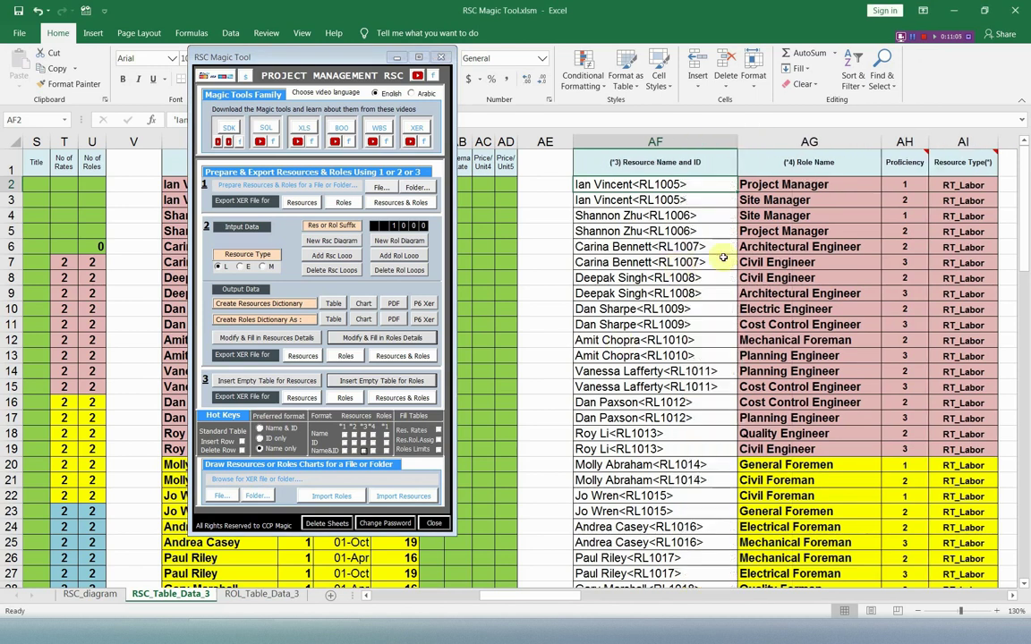
{"action": "left_click", "coordinate": [366, 440]}
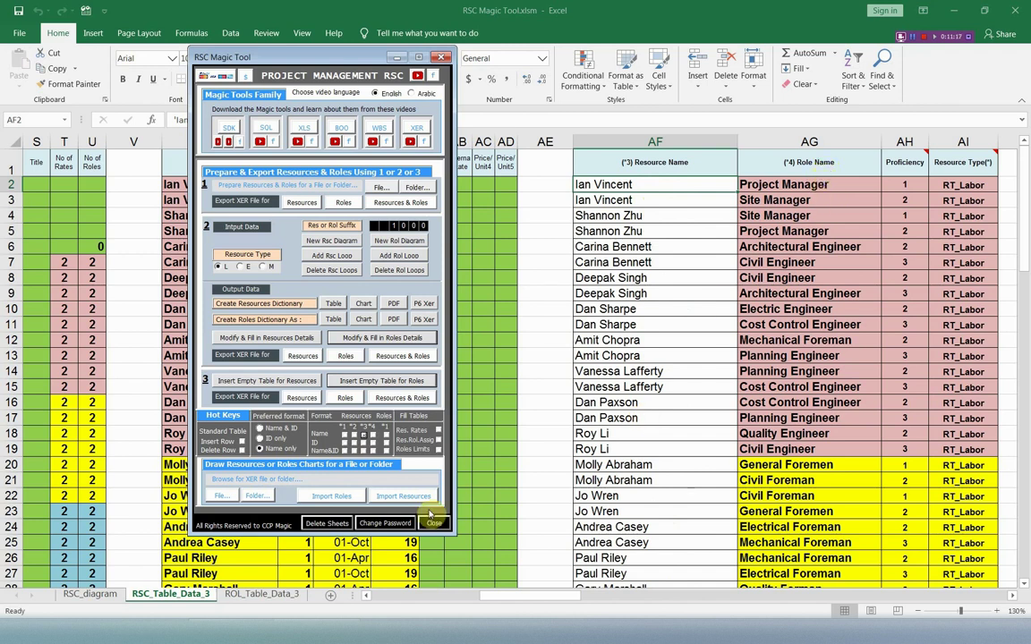
Try the ID and Name & ID formats on the (*4) role column, widen it, and return it to Name
{"action": "left_click", "coordinate": [374, 435]}
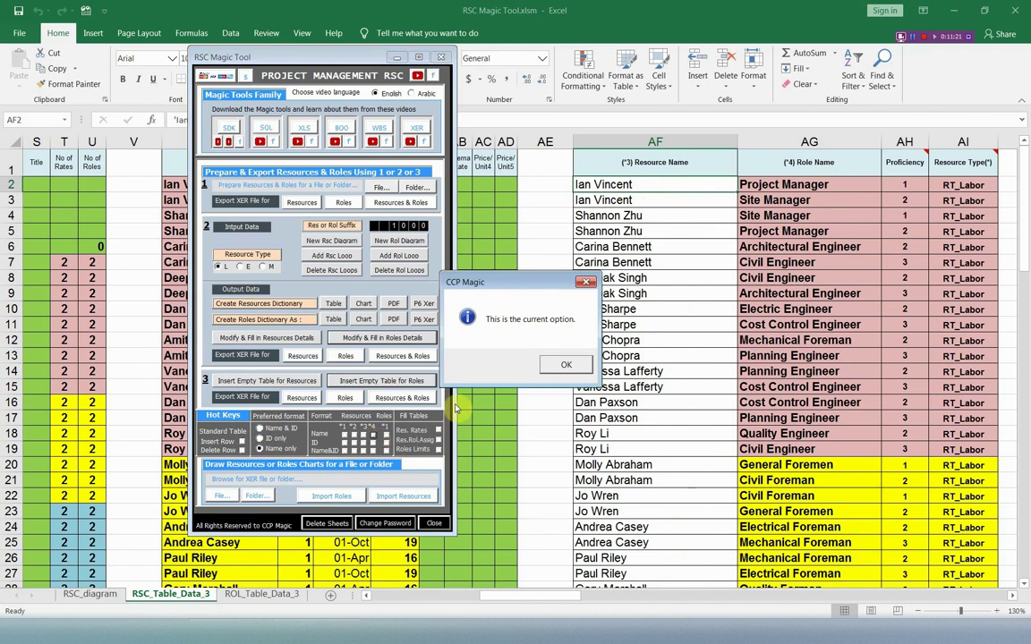
{"action": "left_click", "coordinate": [567, 366]}
{"action": "left_click", "coordinate": [372, 444]}
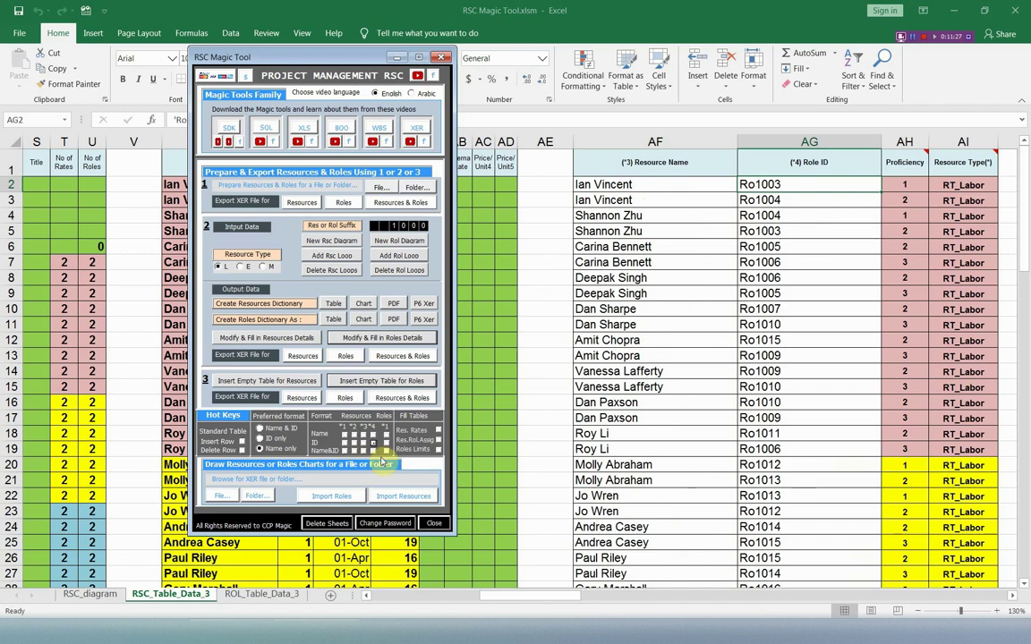
{"action": "left_click", "coordinate": [374, 454]}
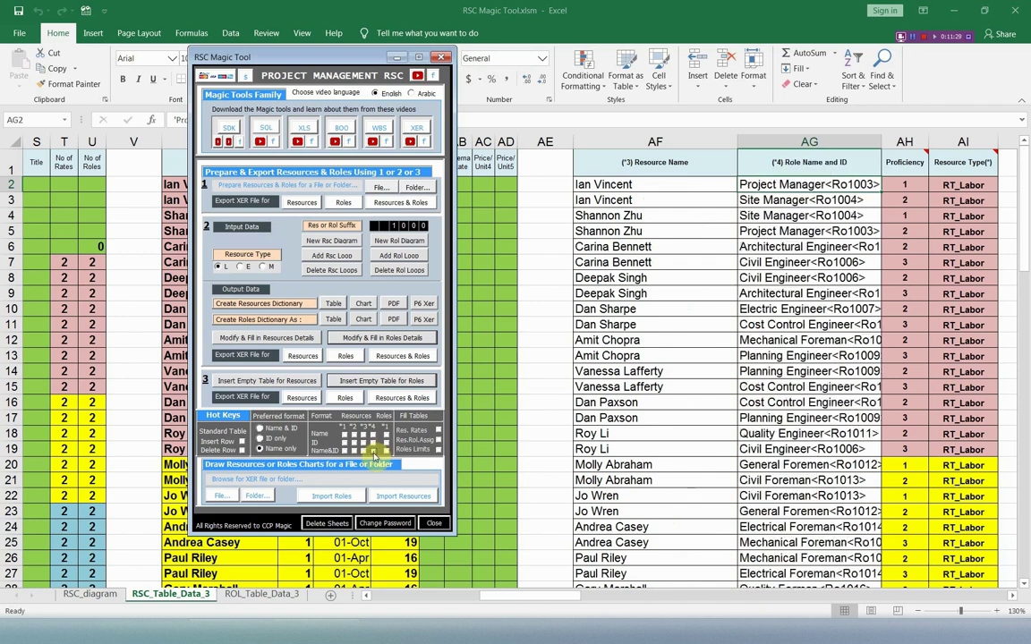
{"action": "left_click_drag", "start_coordinate": [881, 139], "coordinate": [911, 142]}
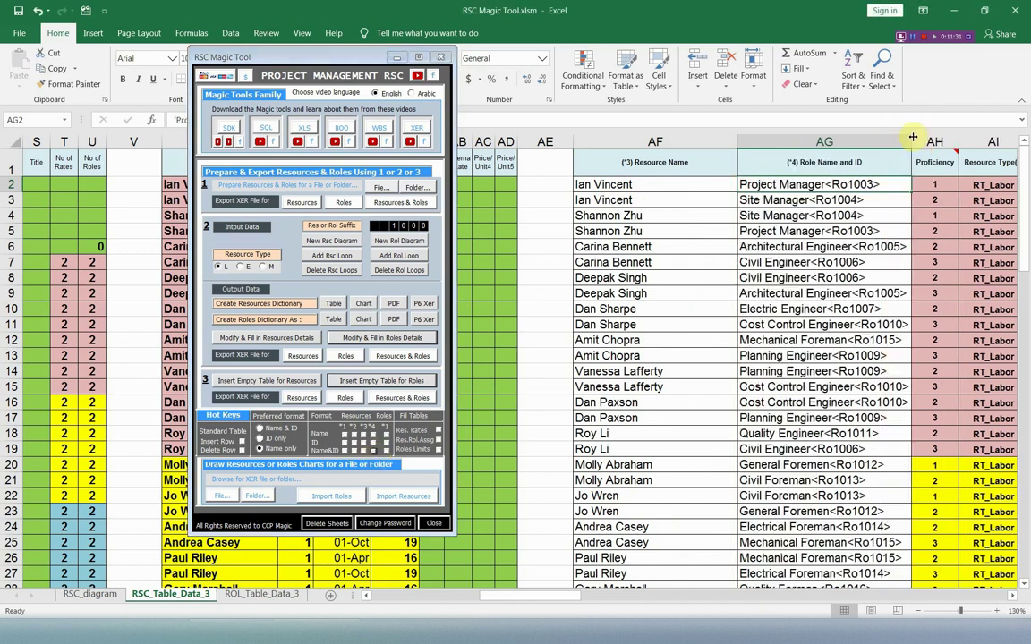
{"action": "left_click", "coordinate": [373, 438]}
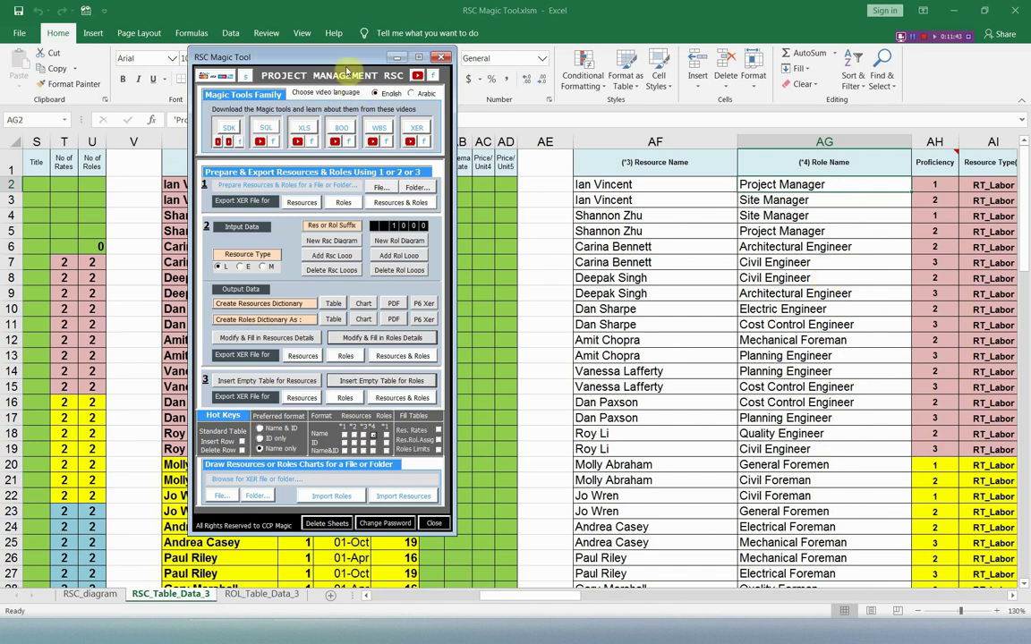
Export an XER file for both resources and roles from the filled empty tables of section 3
{"action": "left_click_drag", "start_coordinate": [346, 61], "coordinate": [695, 69]}
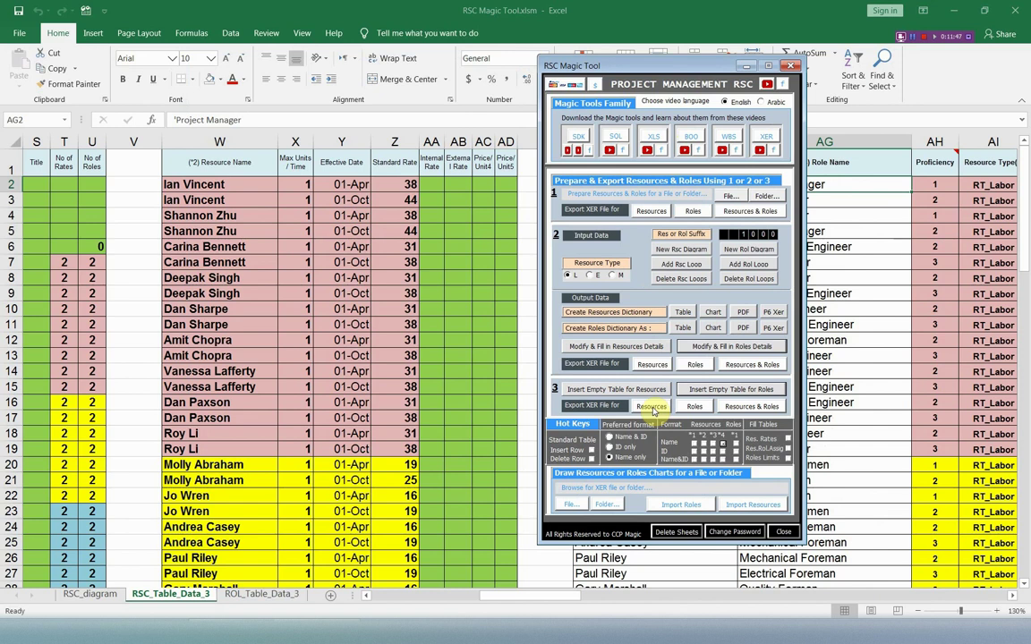
{"action": "left_click", "coordinate": [743, 411]}
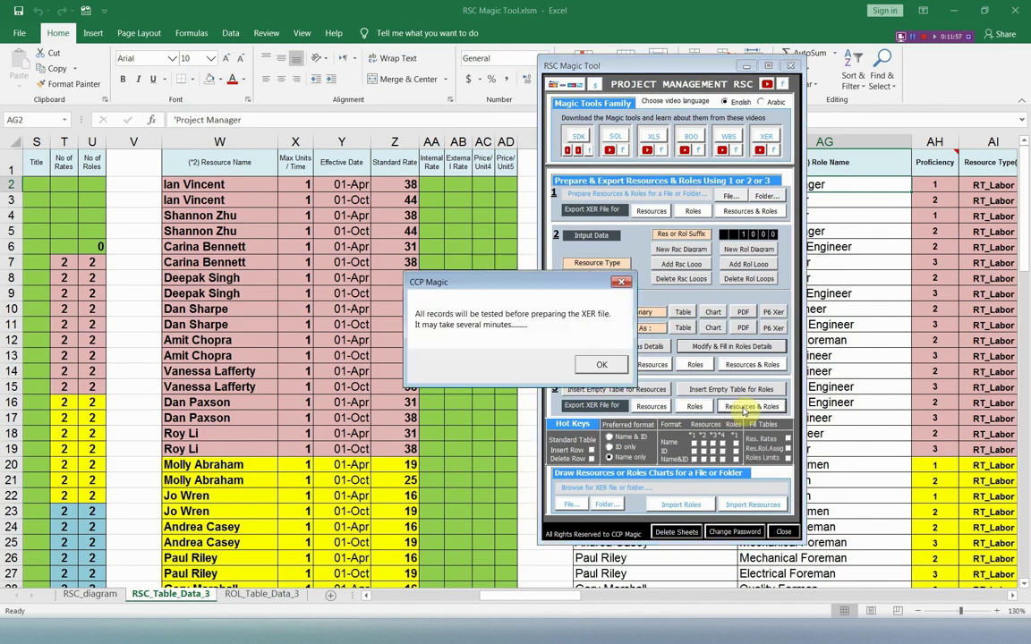
{"action": "left_click", "coordinate": [603, 366]}
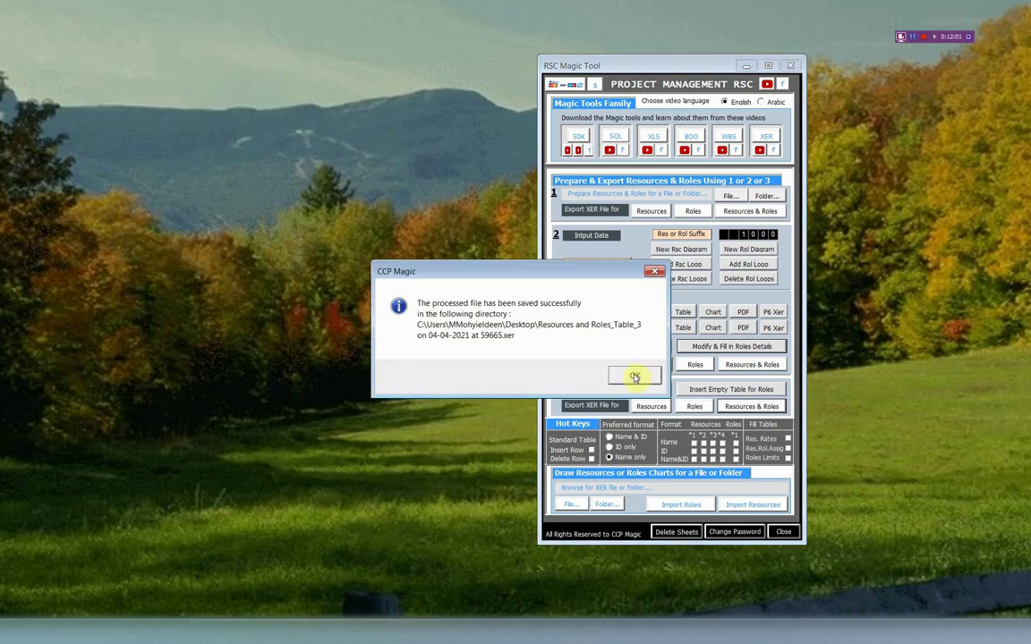
{"action": "left_click", "coordinate": [634, 377]}
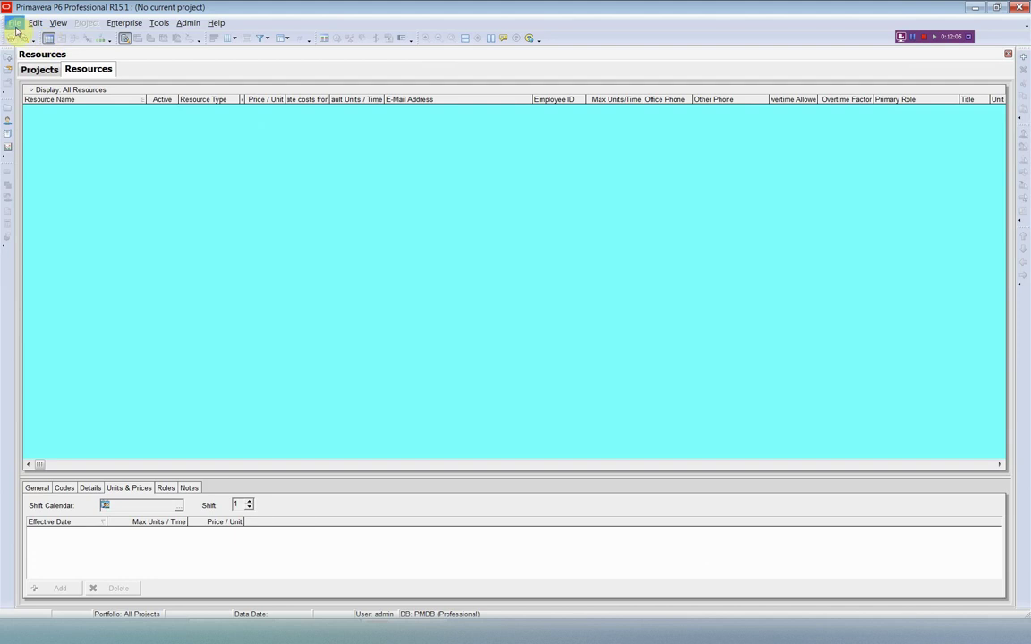
Start a Resource Only import and choose the desktop file Resources and Roles_Table_3 on 04-04-2021 at 59665.xer
{"action": "left_click", "coordinate": [15, 23]}
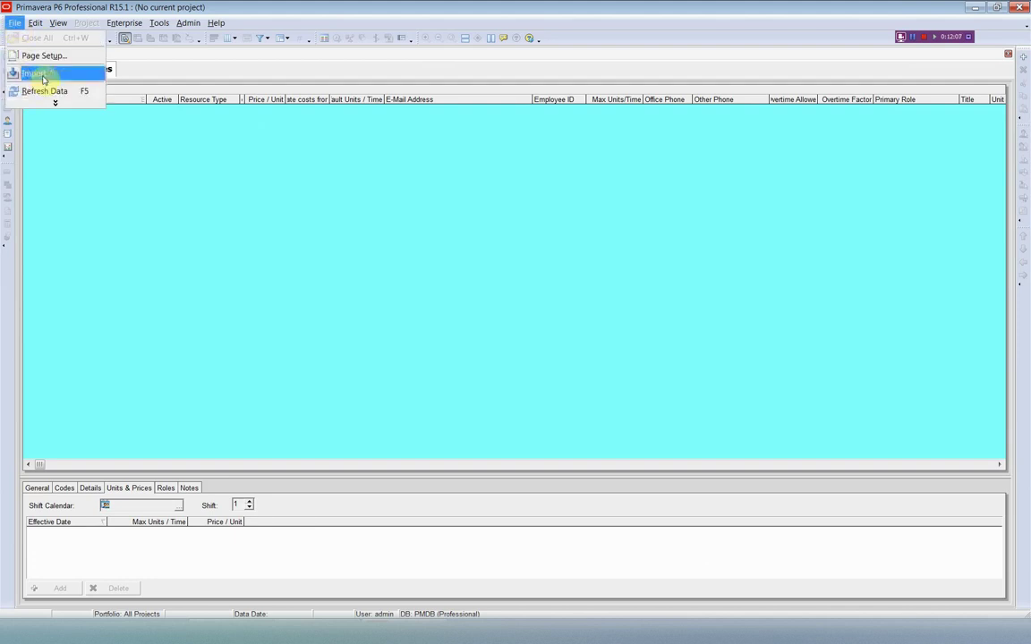
{"action": "left_click", "coordinate": [41, 74]}
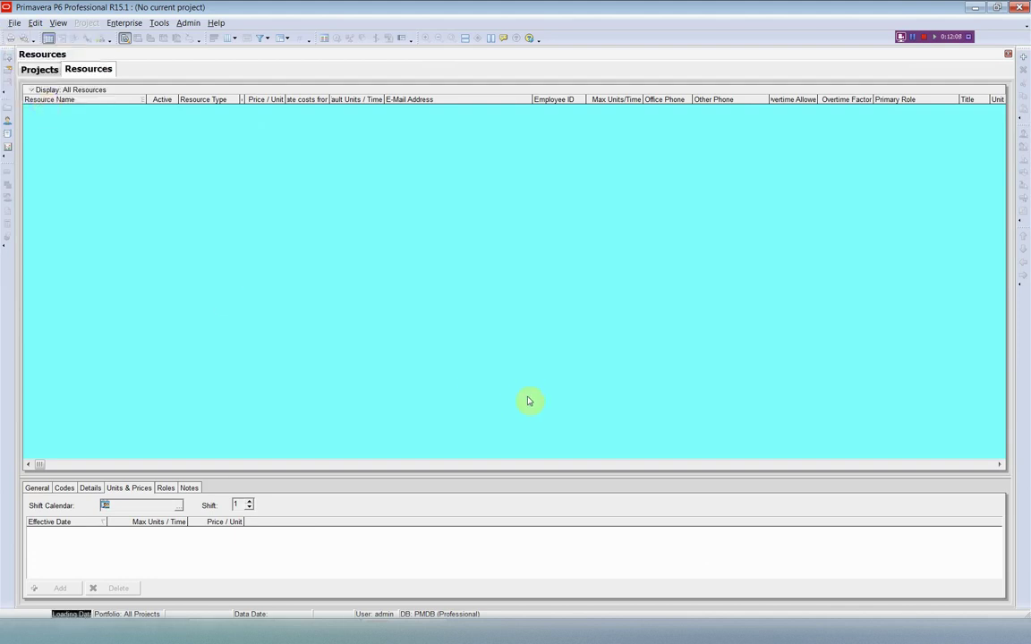
{"action": "left_click", "coordinate": [589, 427]}
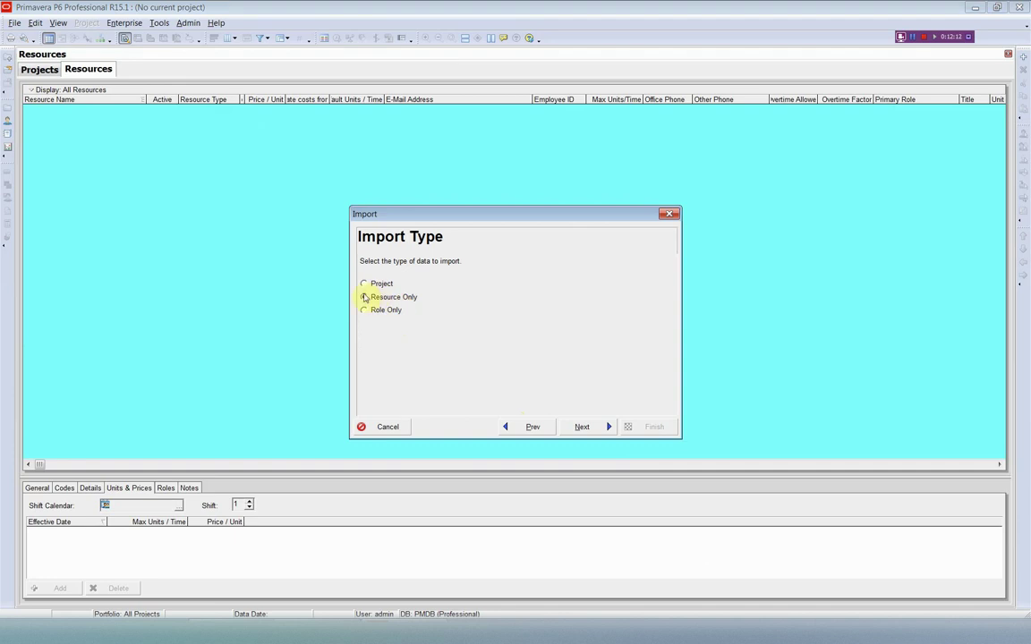
{"action": "left_click", "coordinate": [582, 427]}
{"action": "left_click", "coordinate": [557, 305]}
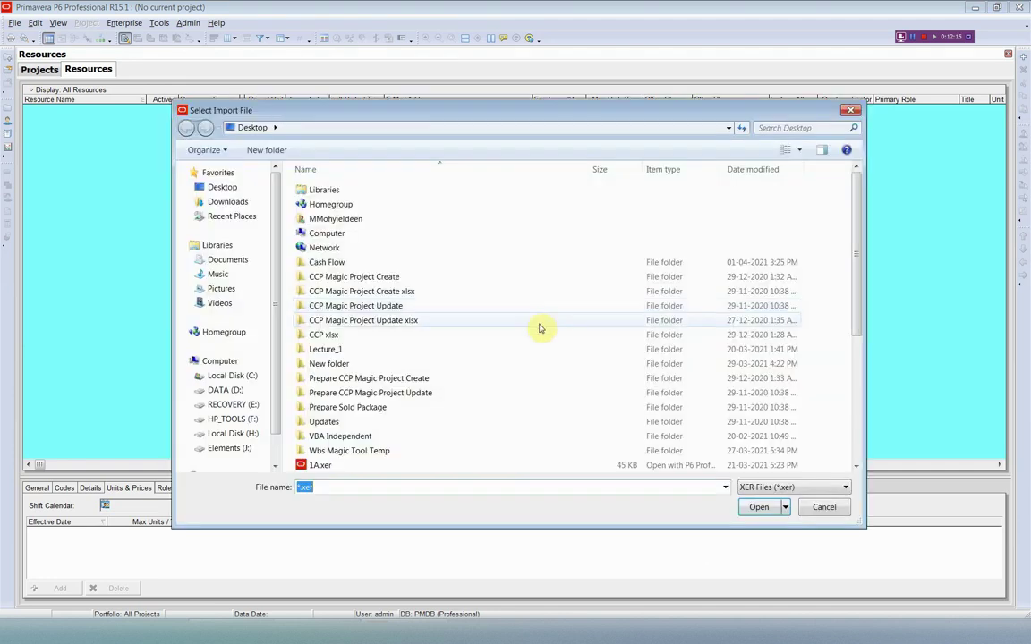
{"action": "scroll", "coordinate": [501, 354], "scroll_direction": "down", "scroll_amount": 4}
{"action": "scroll", "coordinate": [505, 359], "scroll_direction": "down", "scroll_amount": 1}
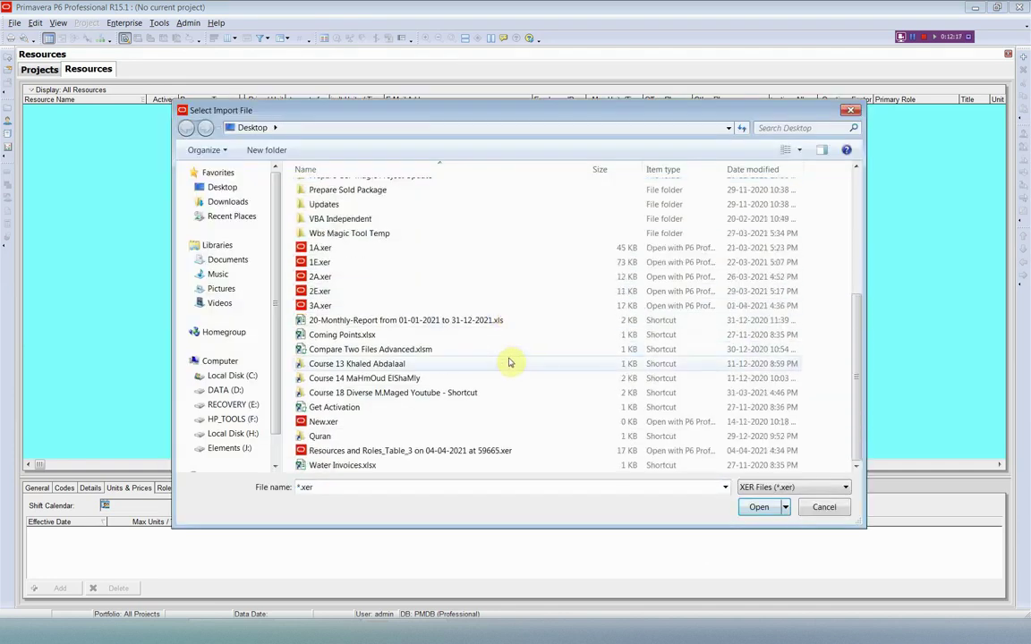
{"action": "left_click", "coordinate": [470, 450]}
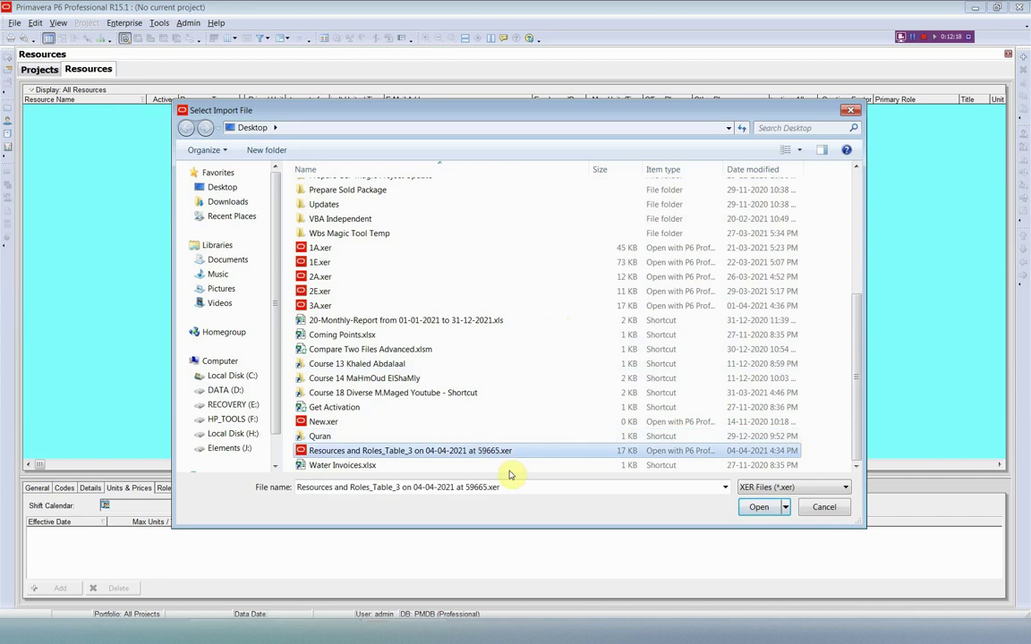
{"action": "left_click", "coordinate": [758, 507]}
Complete the resource import with Dollar as the matching currency and close the import wizard
{"action": "left_click", "coordinate": [582, 426]}
{"action": "left_click", "coordinate": [582, 426]}
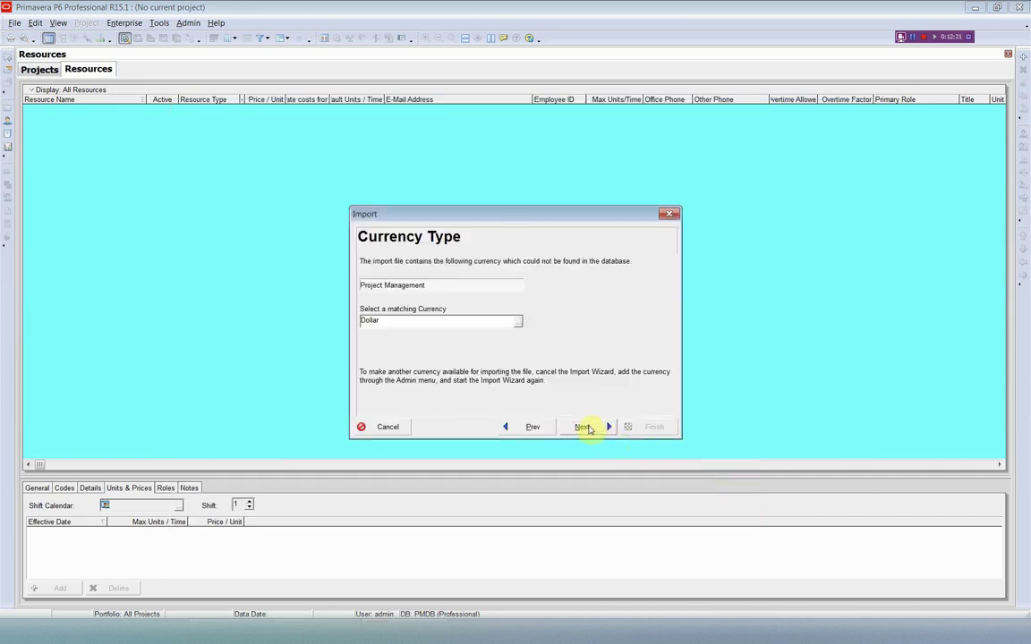
{"action": "left_click", "coordinate": [583, 427]}
{"action": "left_click", "coordinate": [645, 427]}
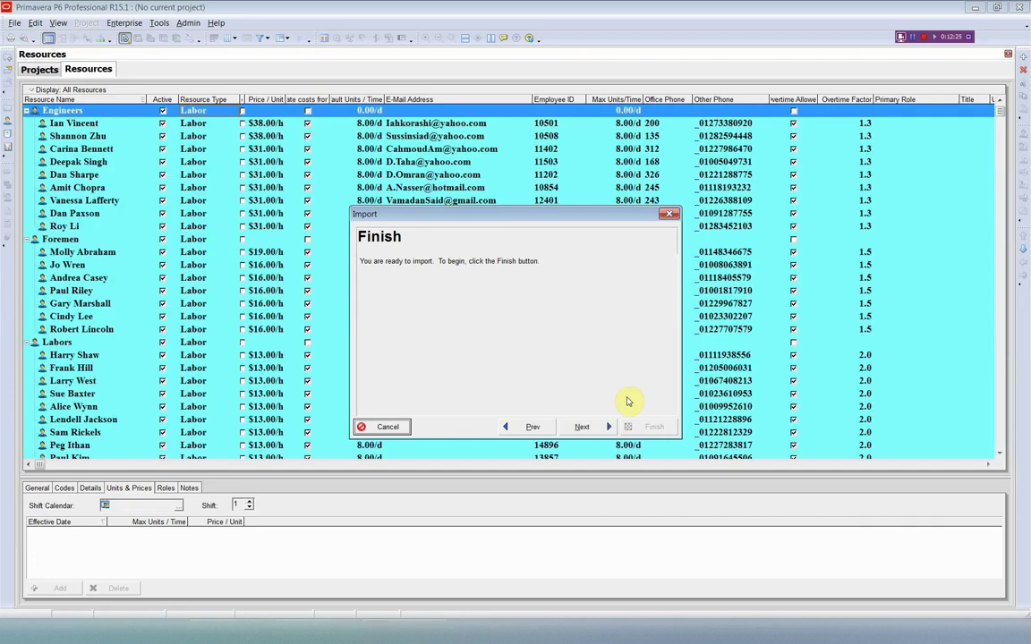
{"action": "left_click", "coordinate": [671, 217]}
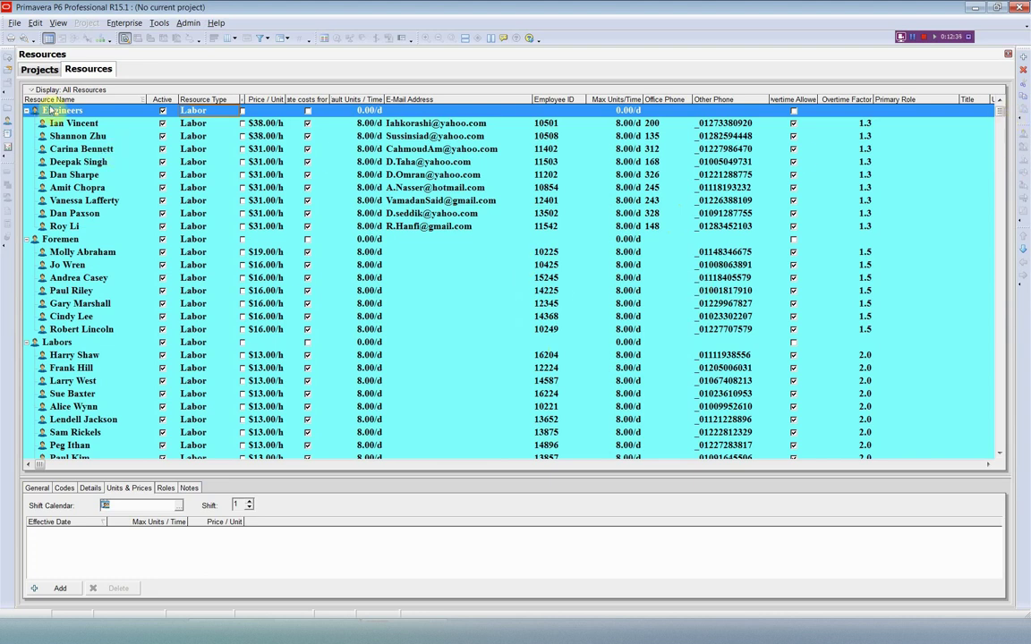
Review the imported resources by group: Engineers, Foremen, Labors, Equipments and Materials
{"action": "left_click", "coordinate": [43, 239]}
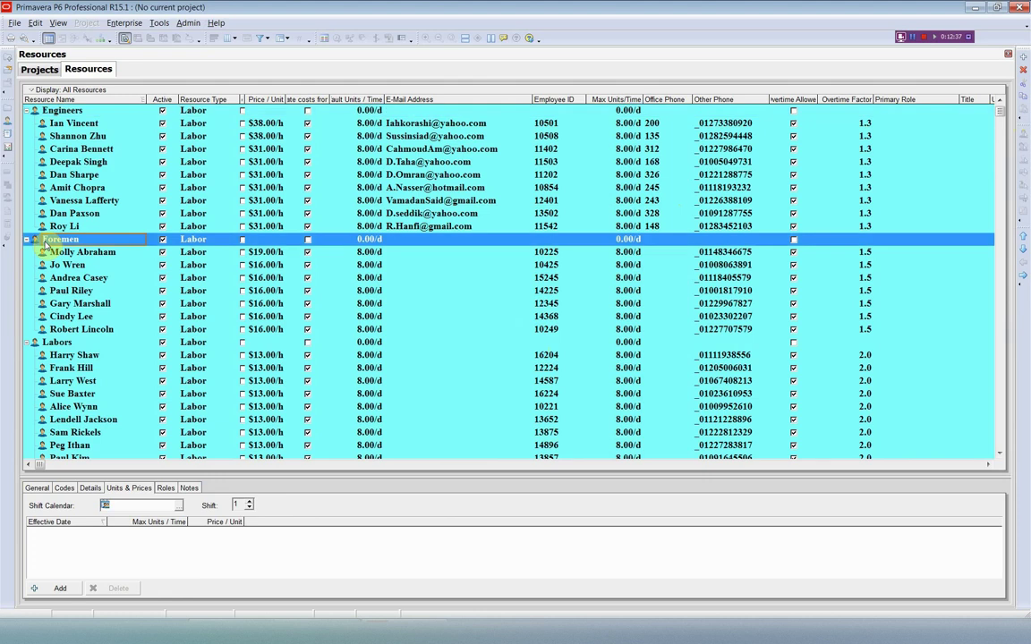
{"action": "left_click", "coordinate": [56, 354]}
{"action": "left_click", "coordinate": [56, 343]}
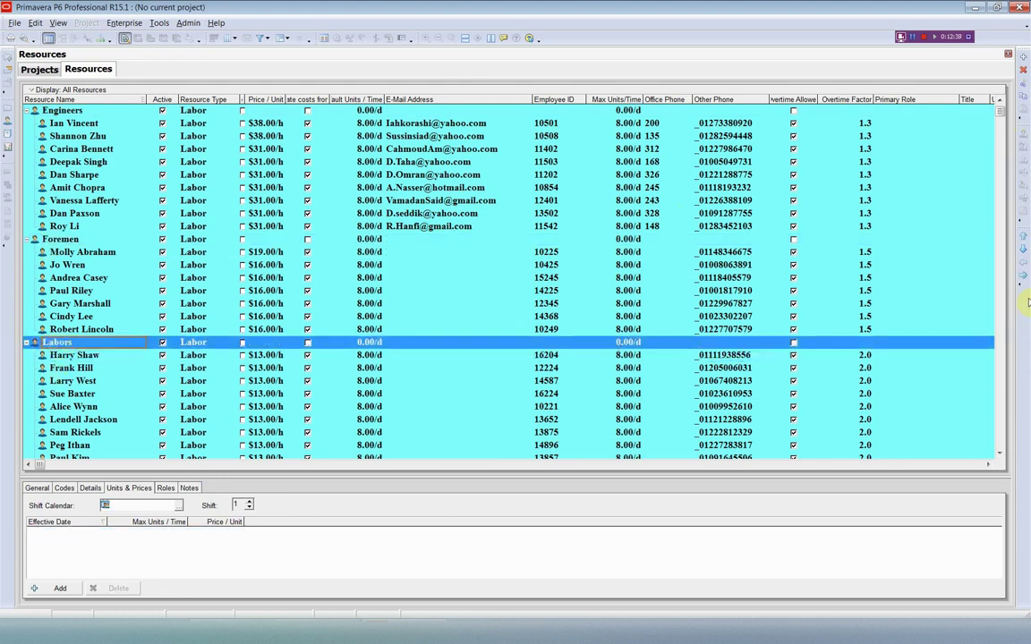
{"action": "left_click_drag", "start_coordinate": [1001, 118], "coordinate": [995, 415]}
{"action": "left_click", "coordinate": [67, 292]}
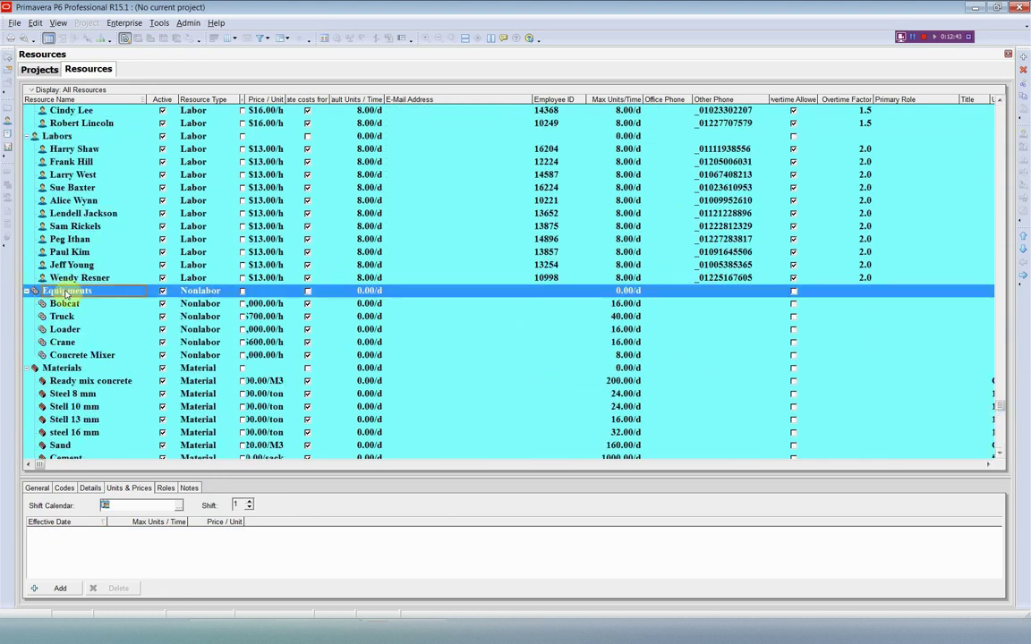
{"action": "left_click", "coordinate": [58, 369]}
{"action": "left_click", "coordinate": [1000, 453]}
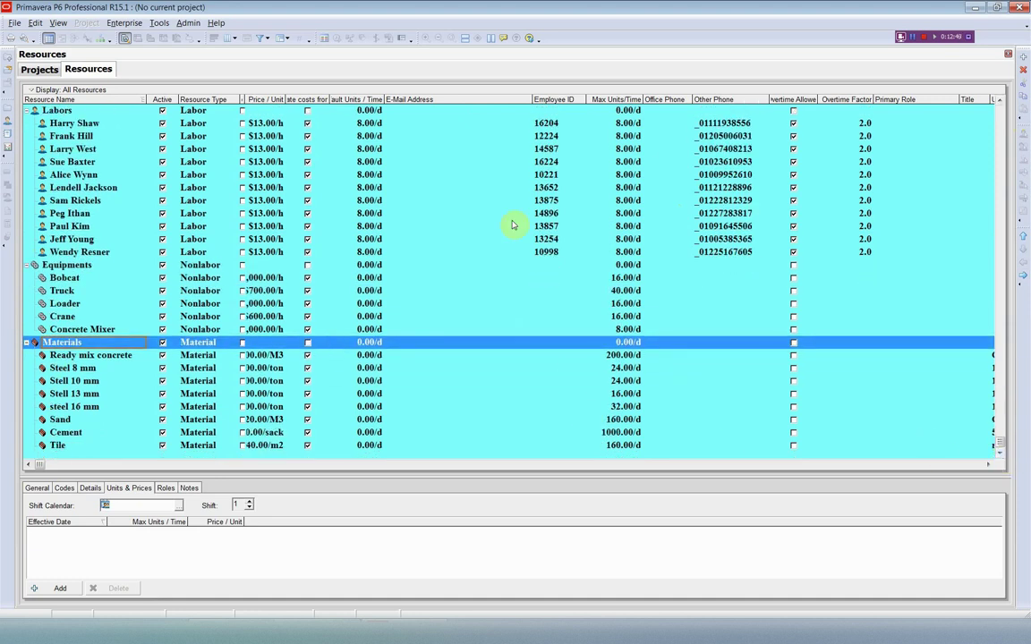
{"action": "scroll", "coordinate": [502, 266], "scroll_direction": "up", "scroll_amount": 6}
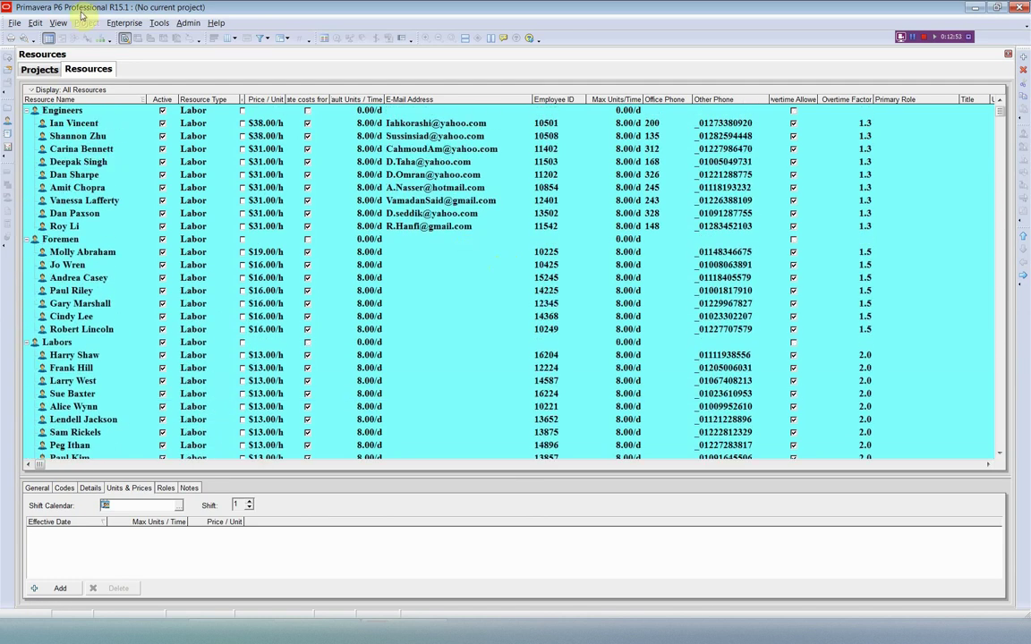
Open the enterprise Roles list, check the limits of the Labor role, and close the list
{"action": "left_click", "coordinate": [117, 25]}
{"action": "left_click", "coordinate": [122, 38]}
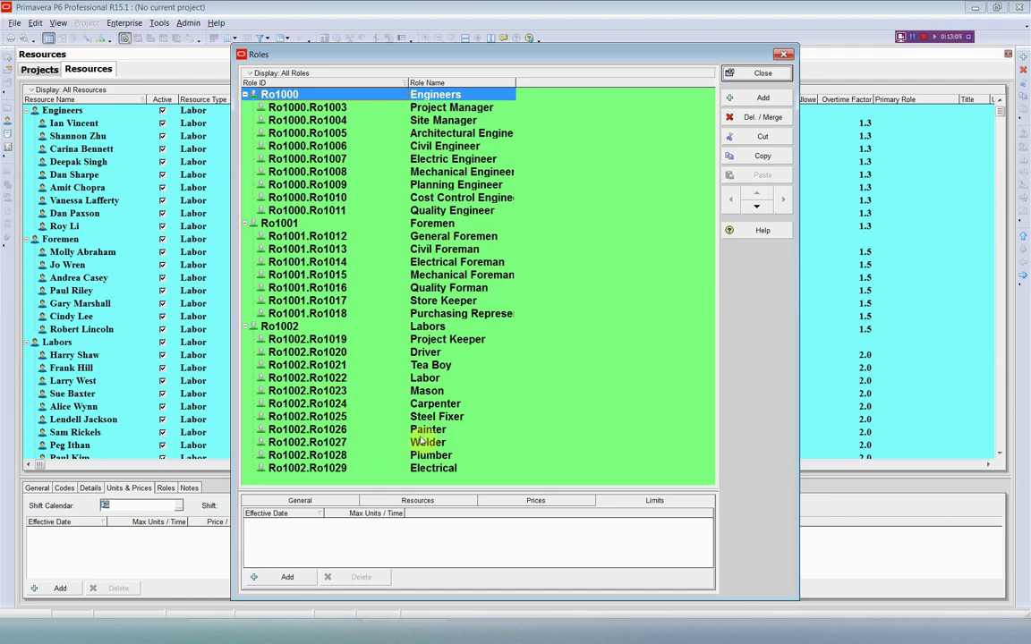
{"action": "left_click", "coordinate": [426, 380]}
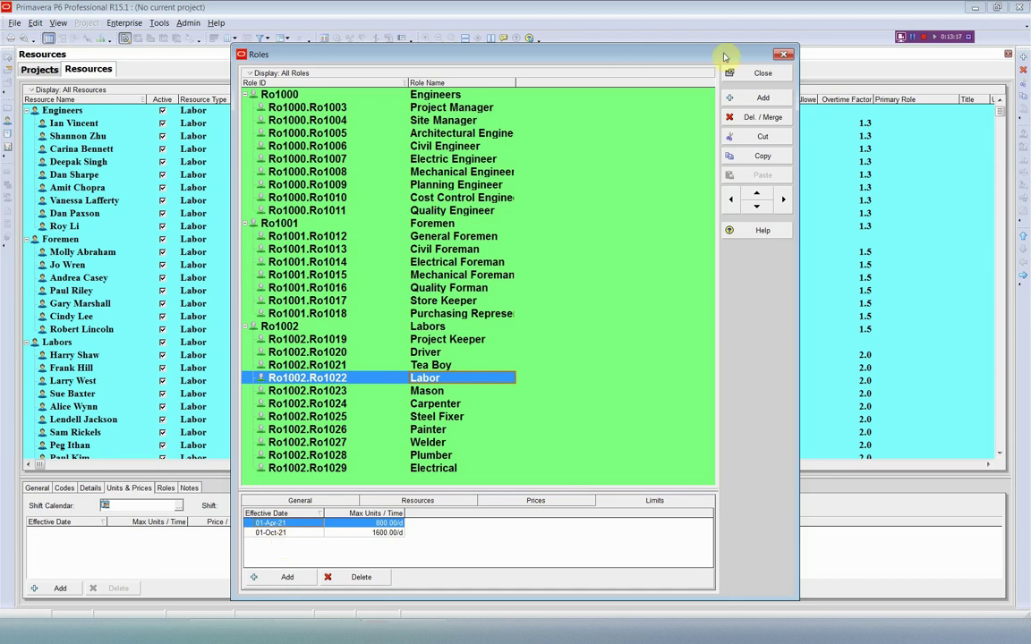
{"action": "left_click", "coordinate": [787, 56]}
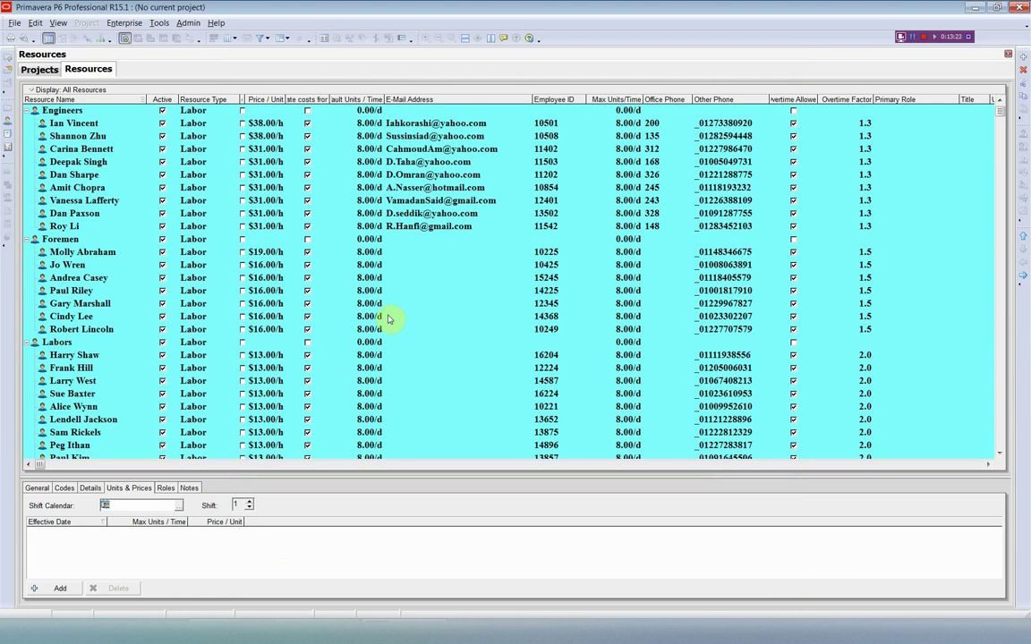